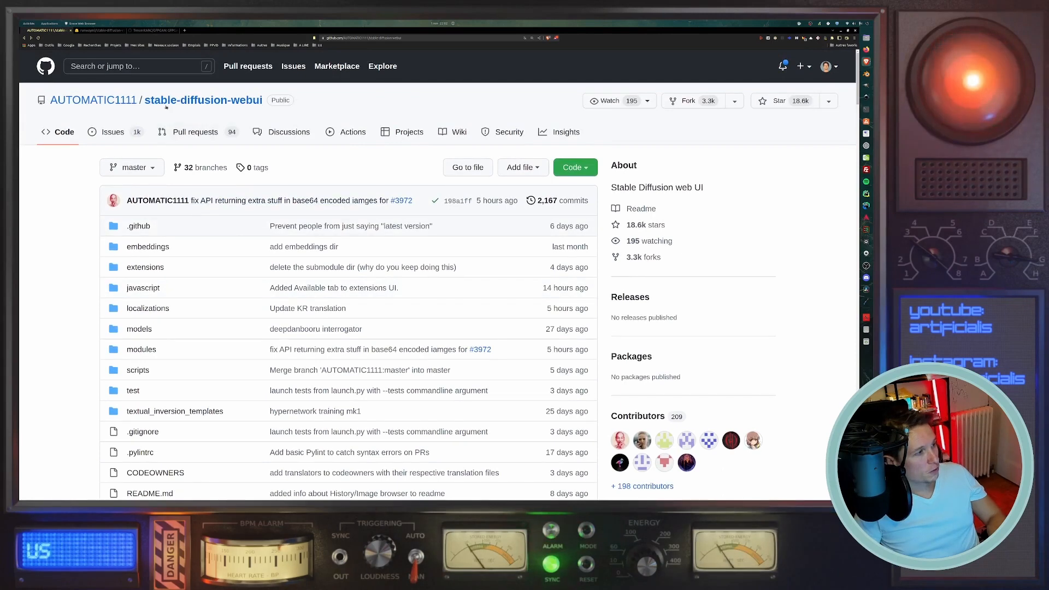
# Examine the stable-diffusion-webui repository page down to the introduction and interface screenshot in its README.
pyautogui.moveTo(144, 100); pyautogui.dragTo(253, 101)
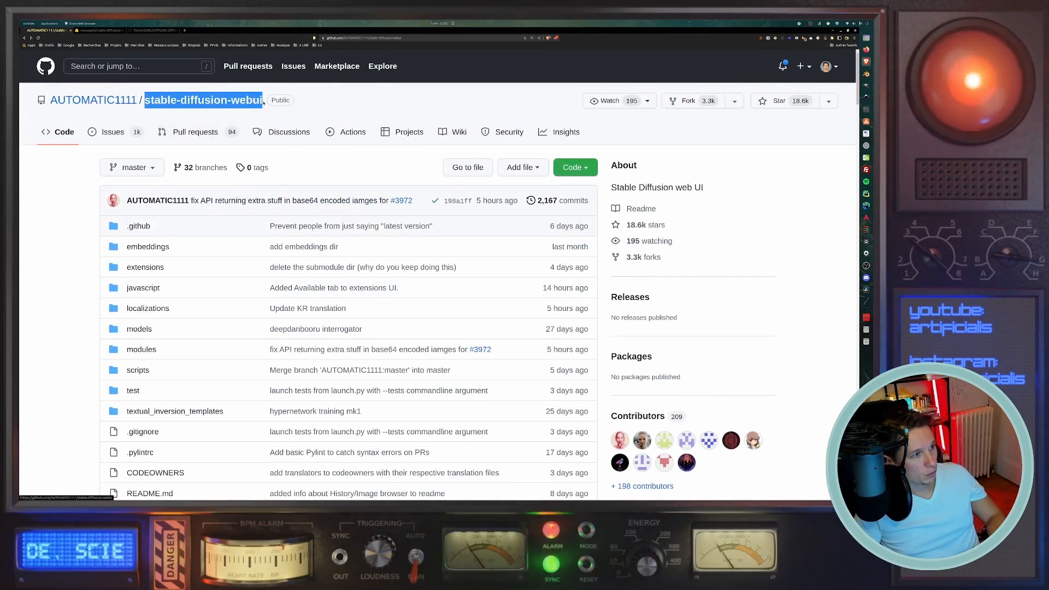
pyautogui.scroll(-10, 232, 287)
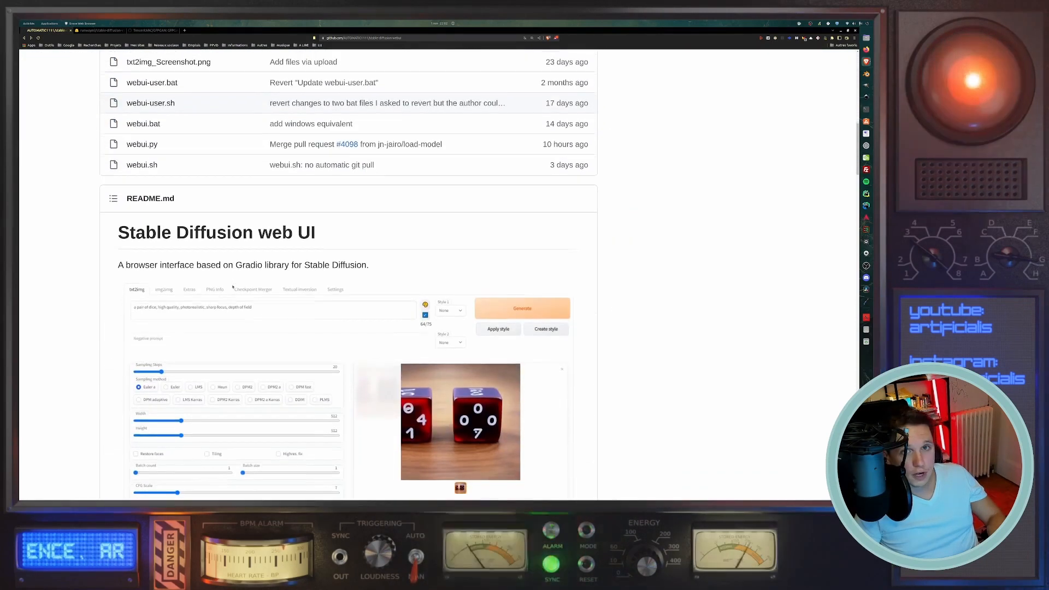
pyautogui.scroll(-1, 174, 316)
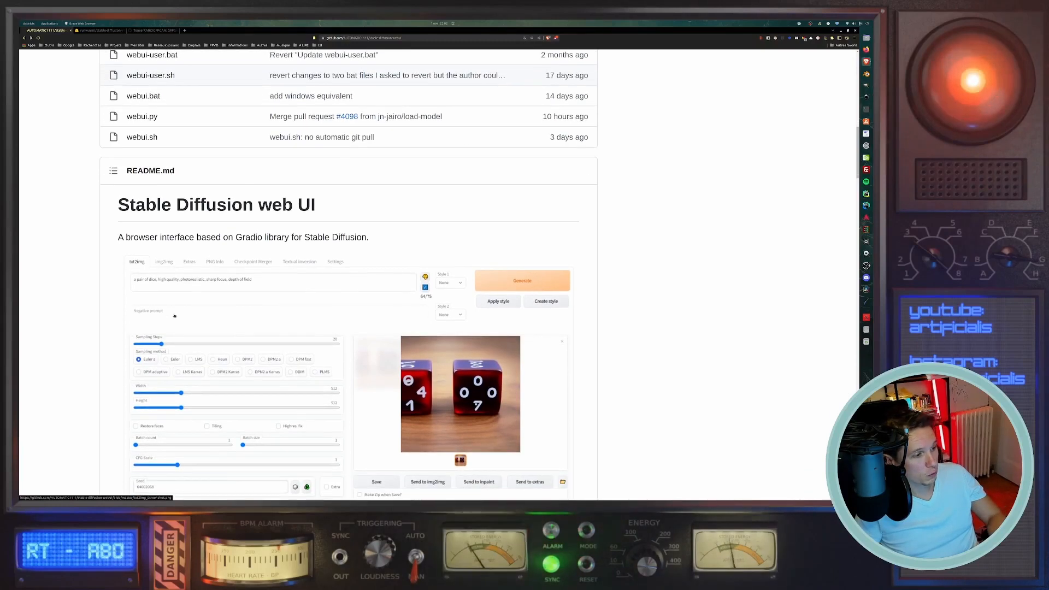
pyautogui.scroll(-2, 175, 315)
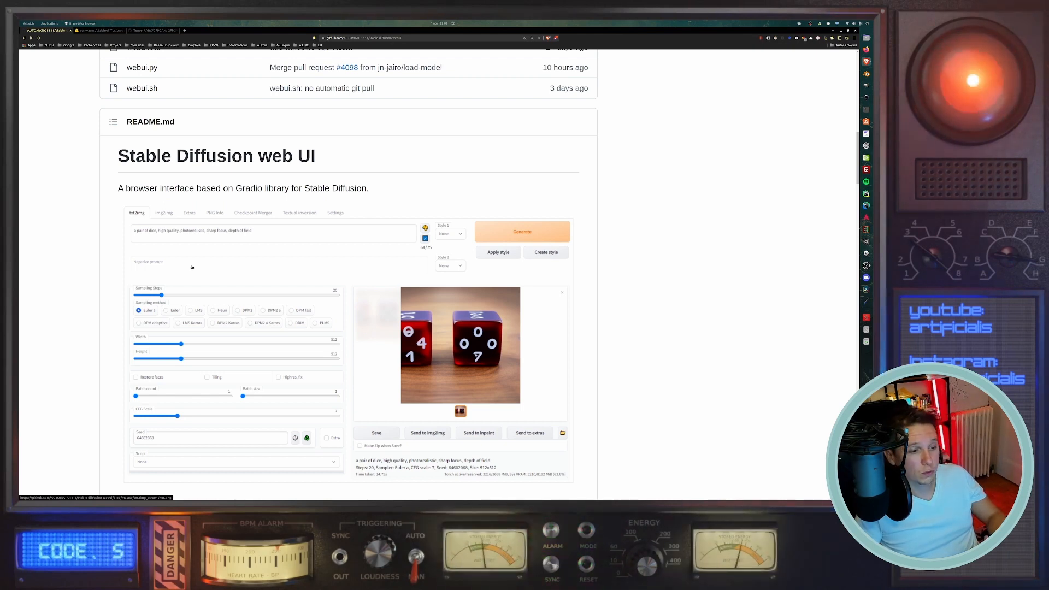
pyautogui.scroll(-1, 192, 267)
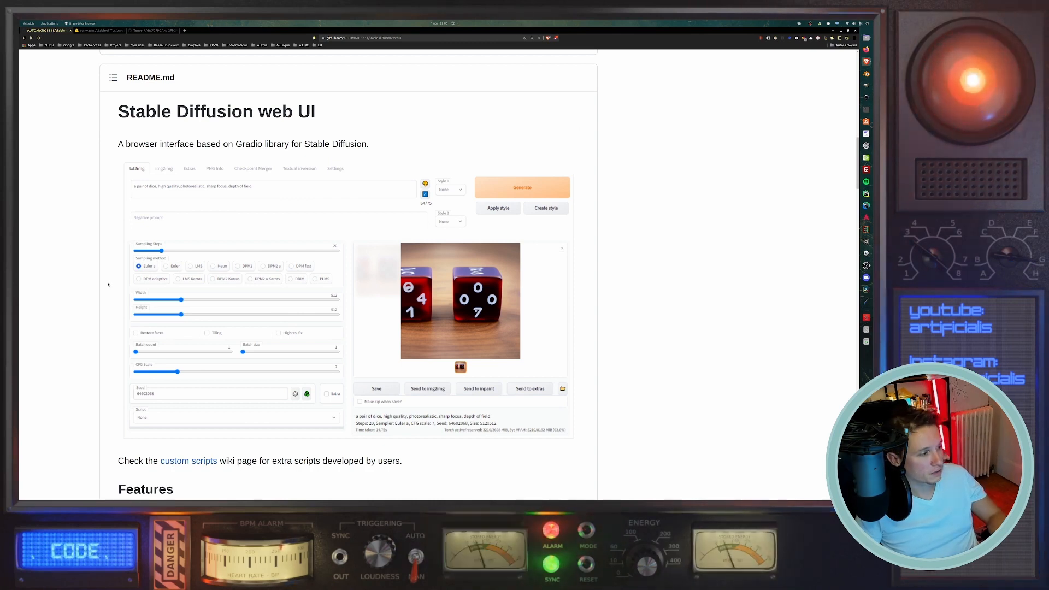
pyautogui.scroll(2, 108, 284)
pyautogui.scroll(-3, 104, 286)
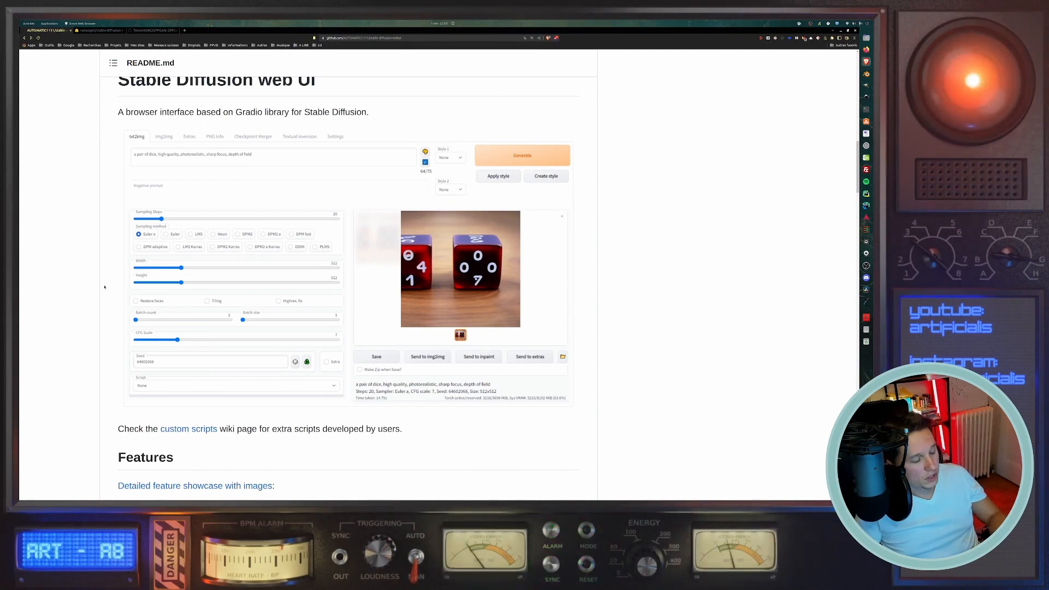
pyautogui.scroll(-2, 104, 287)
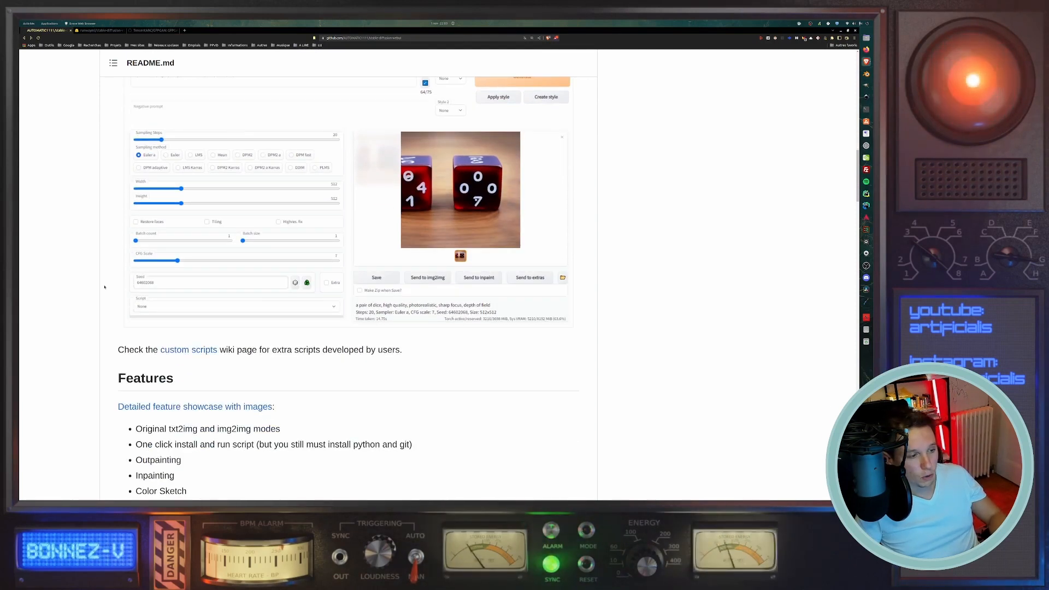
pyautogui.scroll(1, 104, 290)
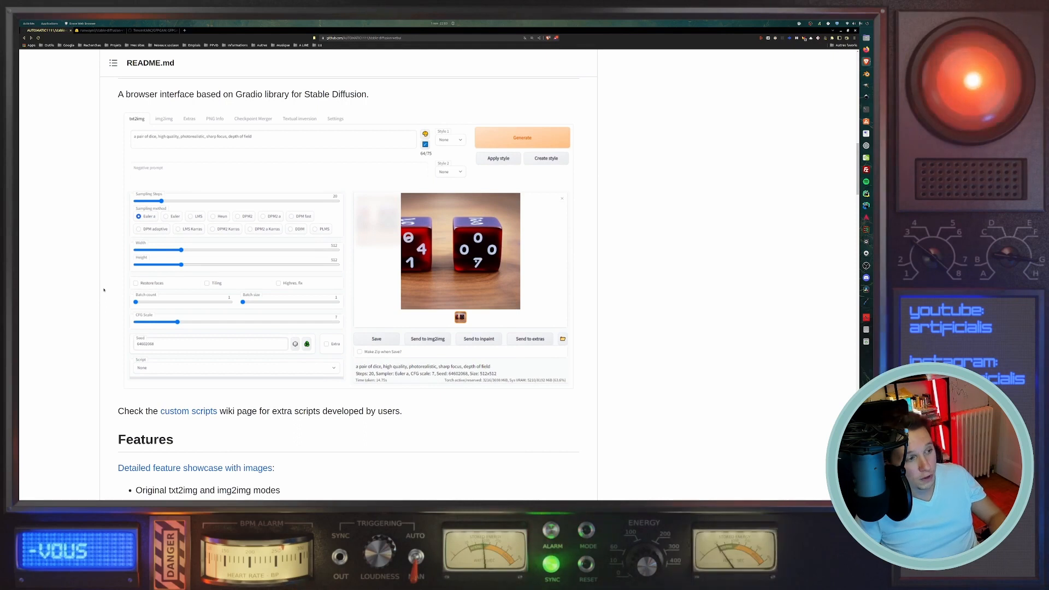
# Skim the Features list in the README, then return to the Stable Diffusion web UI heading.
pyautogui.scroll(-12, 103, 291)
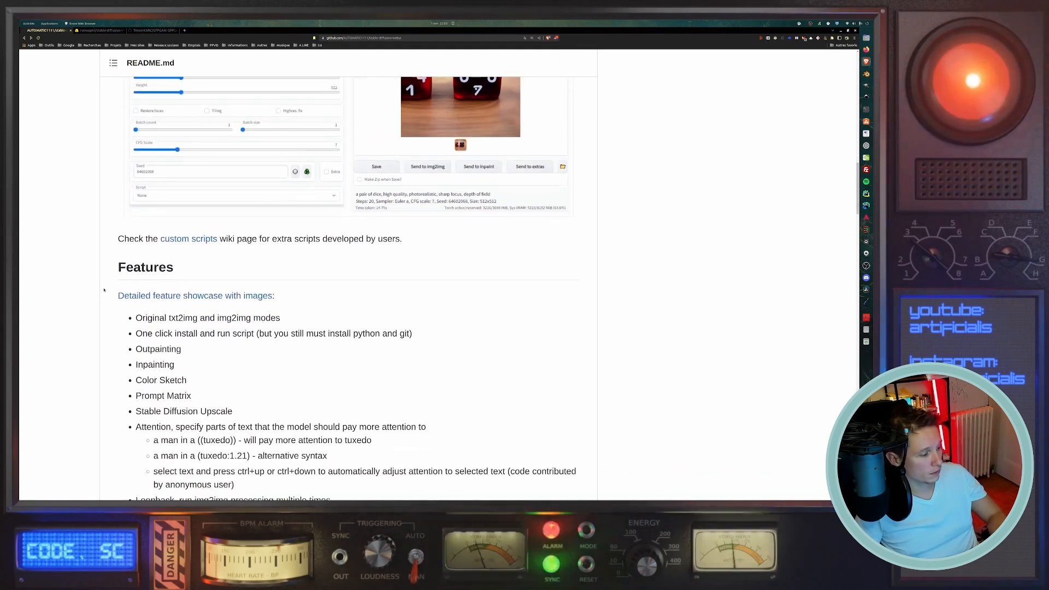
pyautogui.scroll(-5, 106, 295)
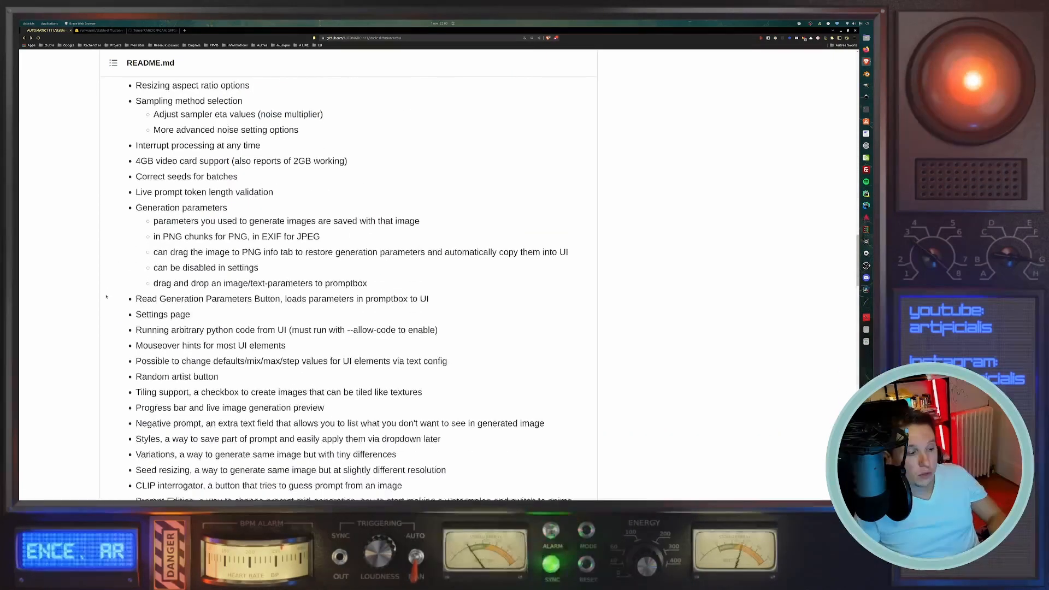
pyautogui.scroll(-5, 106, 295)
pyautogui.scroll(20, 107, 289)
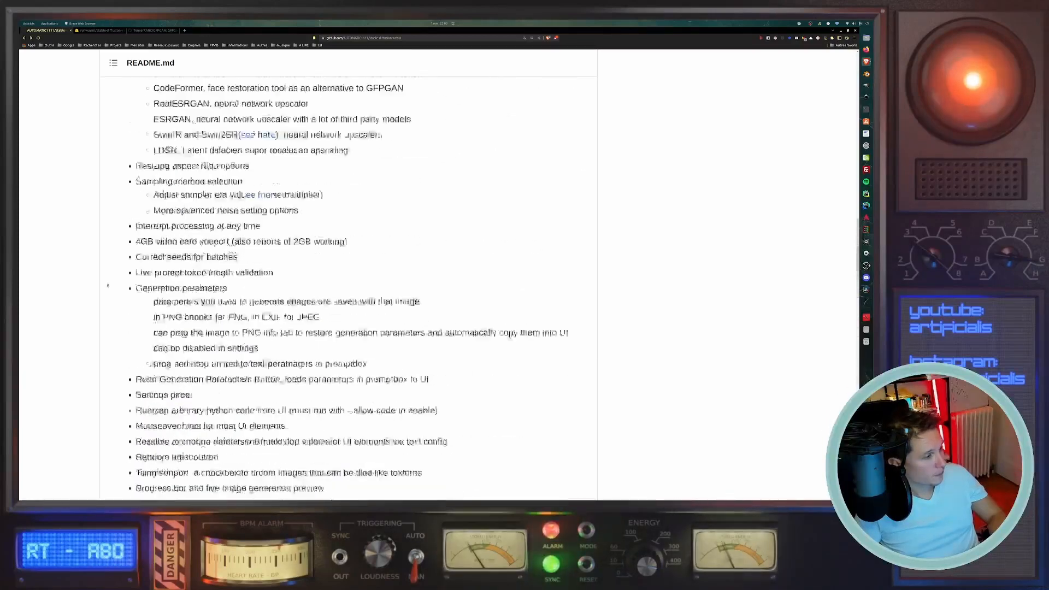
pyautogui.scroll(-12, 108, 282)
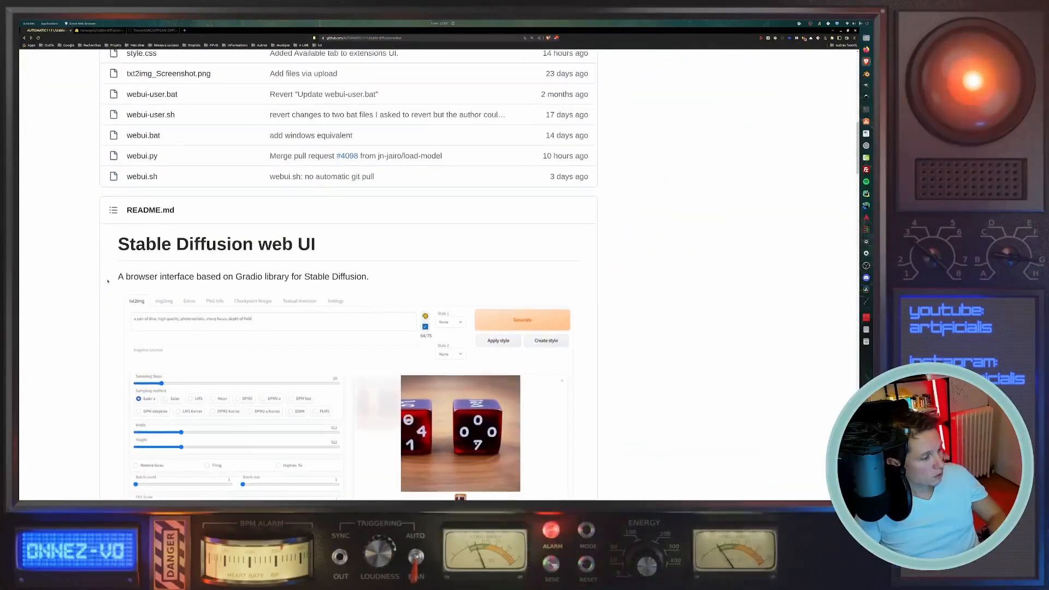
# Read the README's Gradio description and examine the prompt, sampling and image settings in the interface screenshot.
pyautogui.scroll(-2, 108, 283)
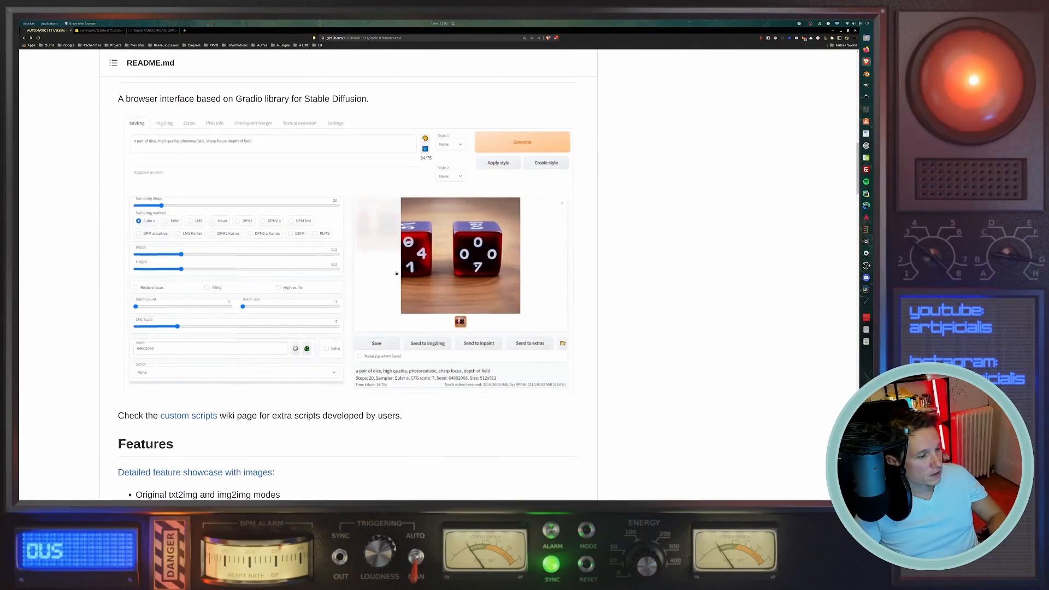
pyautogui.scroll(1, 309, 192)
pyautogui.moveTo(187, 131); pyautogui.dragTo(372, 188)
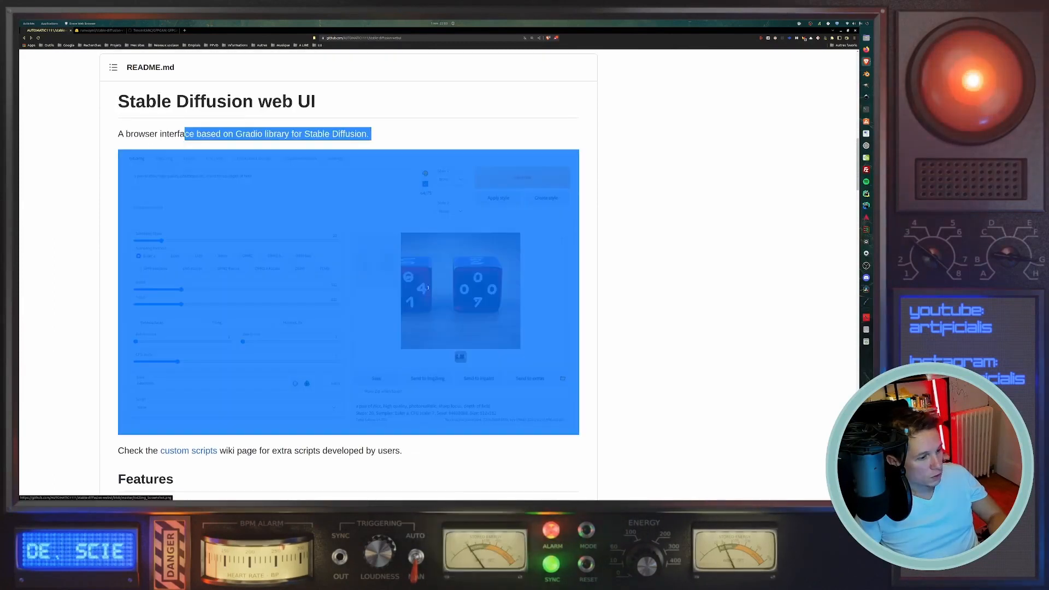
pyautogui.click(328, 141)
pyautogui.scroll(-1, 345, 209)
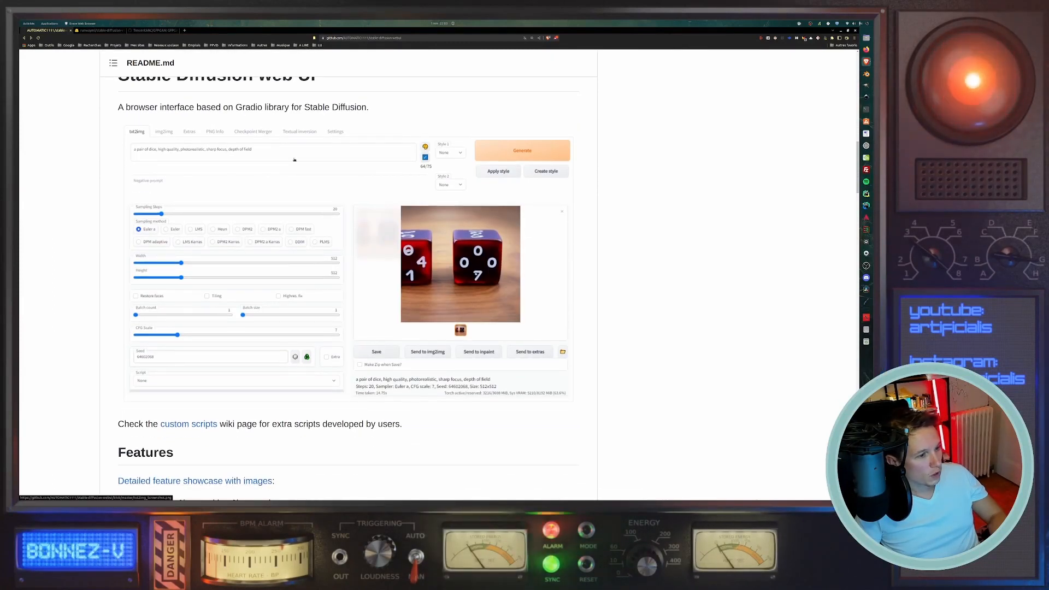
pyautogui.scroll(-1, 295, 160)
pyautogui.scroll(-1, 289, 199)
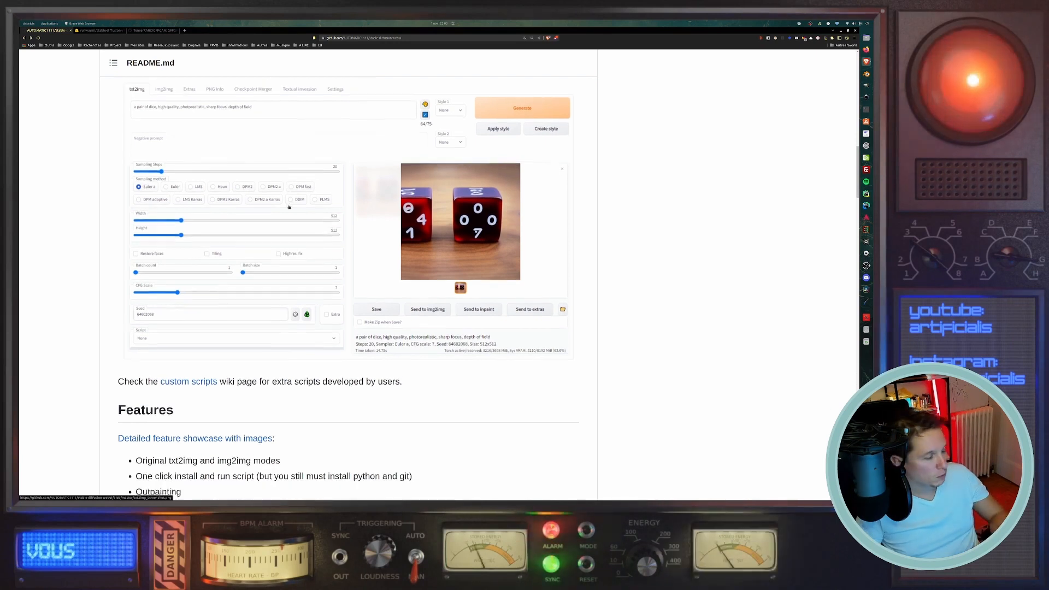
pyautogui.scroll(3, 289, 213)
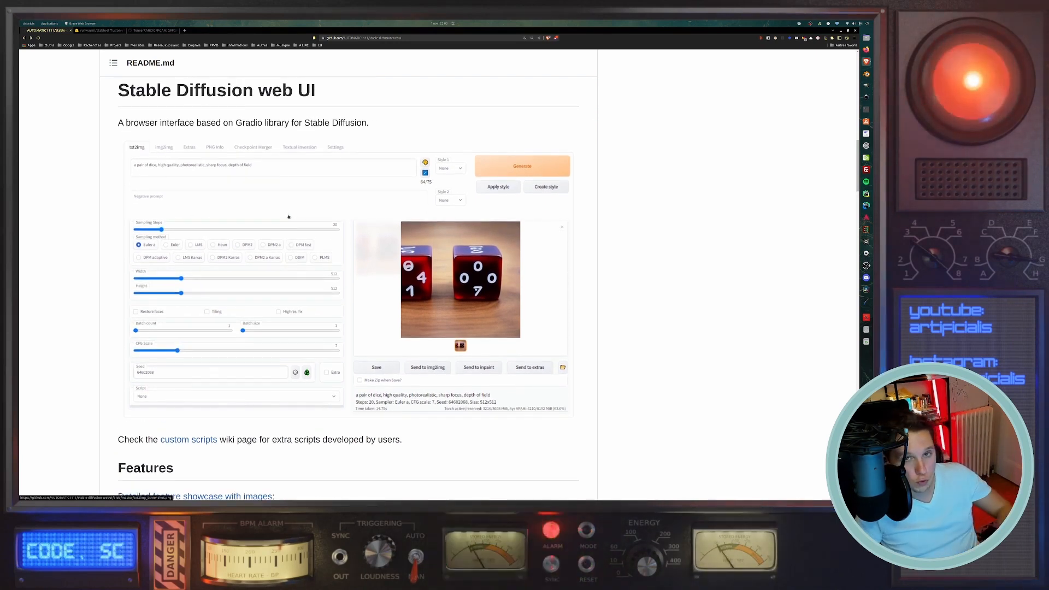
pyautogui.scroll(-3, 286, 224)
pyautogui.scroll(-3, 284, 233)
pyautogui.scroll(5, 280, 241)
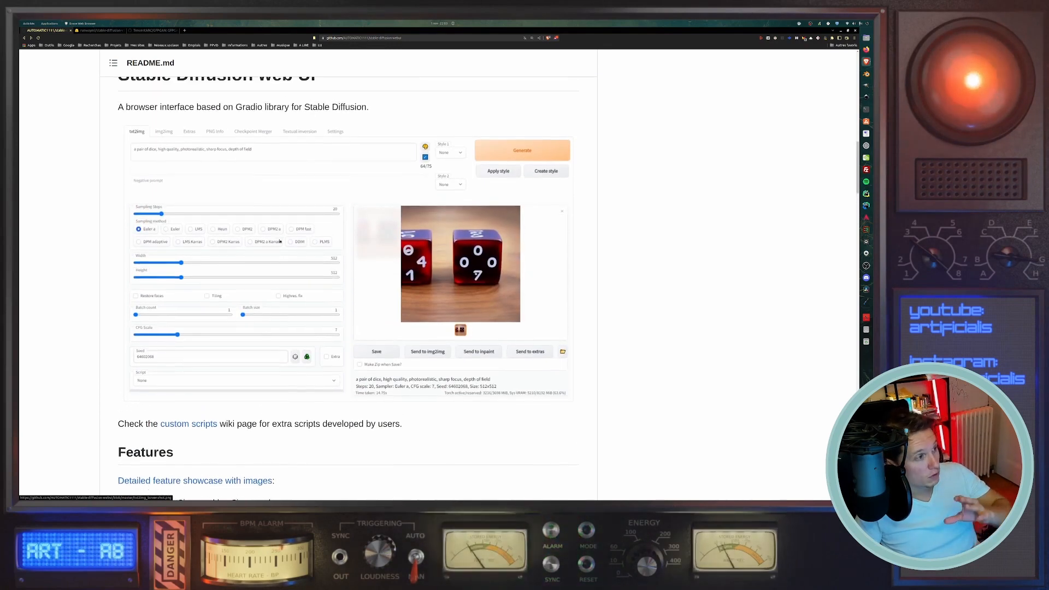
pyautogui.scroll(-1, 275, 255)
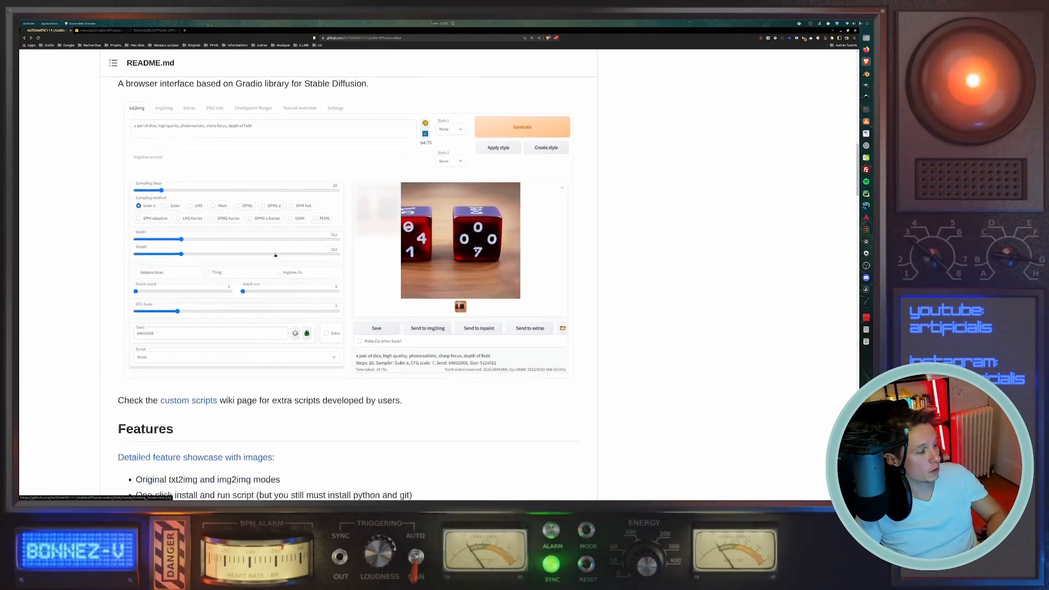
# Find the Installation and Running section of the README and highlight its heading.
pyautogui.scroll(-15, 275, 255)
pyautogui.scroll(2, 275, 255)
pyautogui.moveTo(135, 173); pyautogui.dragTo(244, 398)
pyautogui.scroll(-12, 238, 366)
pyautogui.scroll(-7, 243, 387)
pyautogui.click(244, 398)
pyautogui.scroll(-18, 244, 398)
pyautogui.scroll(-8, 244, 398)
pyautogui.scroll(2, 243, 398)
pyautogui.scroll(-4, 244, 398)
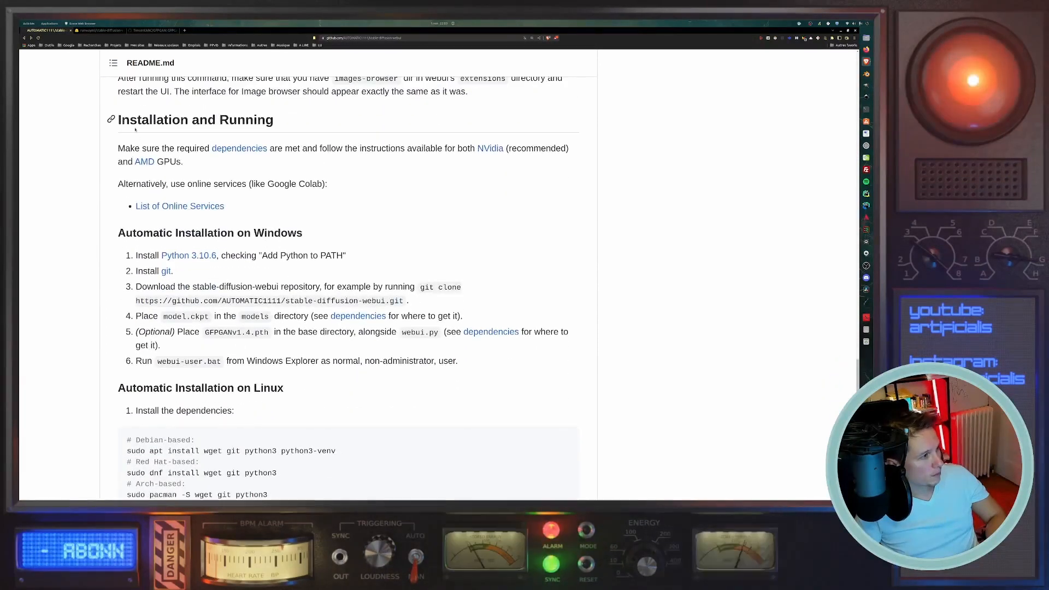
pyautogui.moveTo(284, 121); pyautogui.dragTo(118, 123)
pyautogui.scroll(-2, 342, 314)
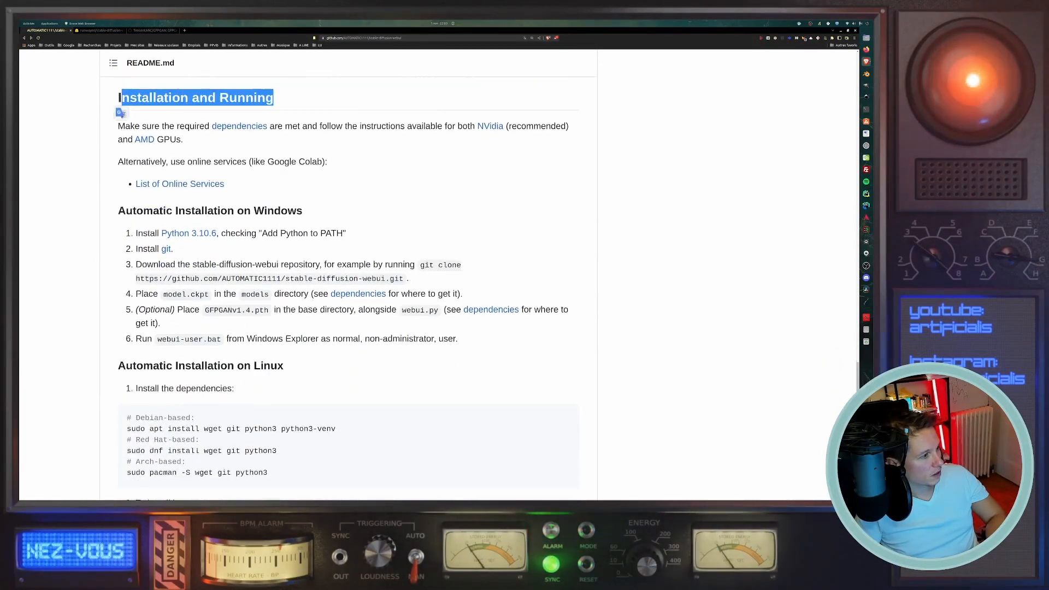
# Open the Python 3.10.6 link from the Windows instructions in a separate tab, view the releases page and close it.
pyautogui.moveTo(462, 303); pyautogui.dragTo(247, 194)
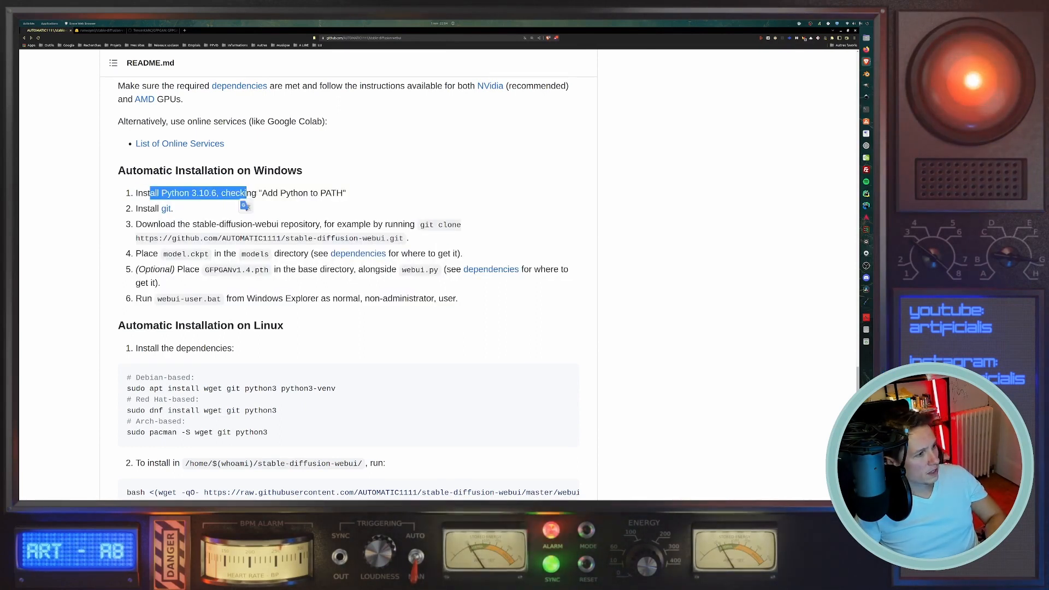
pyautogui.click(247, 194)
pyautogui.rightClick(194, 193)
pyautogui.click(238, 210)
pyautogui.click(106, 31)
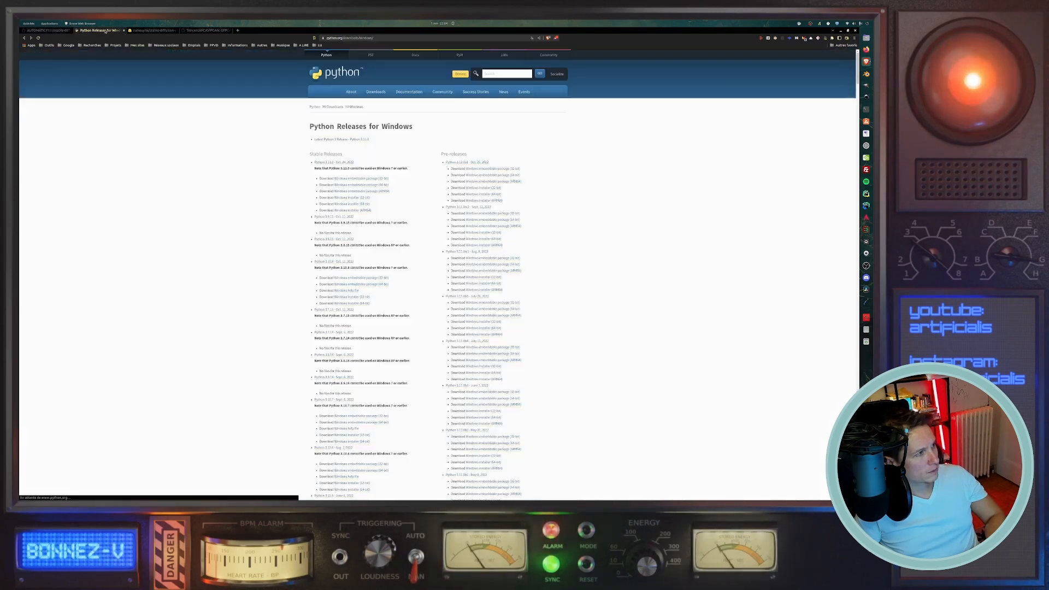
pyautogui.click(124, 30)
# Read the first three Windows installation steps, highlighting the git clone command for the stable-diffusion-webui repository.
pyautogui.moveTo(136, 193); pyautogui.dragTo(197, 196)
pyautogui.click(192, 195)
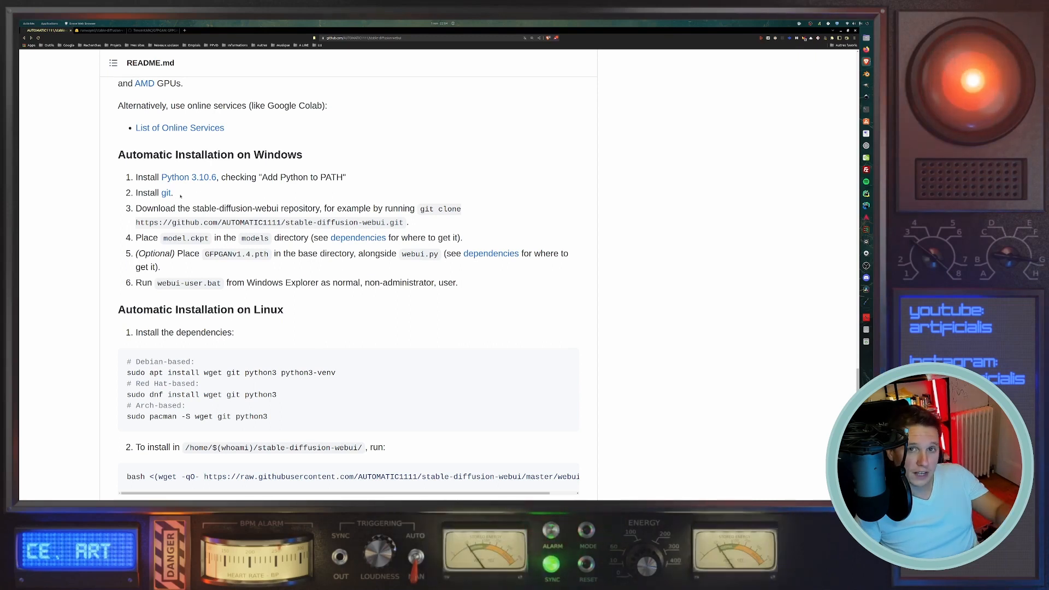
pyautogui.moveTo(340, 221); pyautogui.dragTo(158, 211)
pyautogui.click(412, 212)
pyautogui.moveTo(418, 210); pyautogui.dragTo(404, 223)
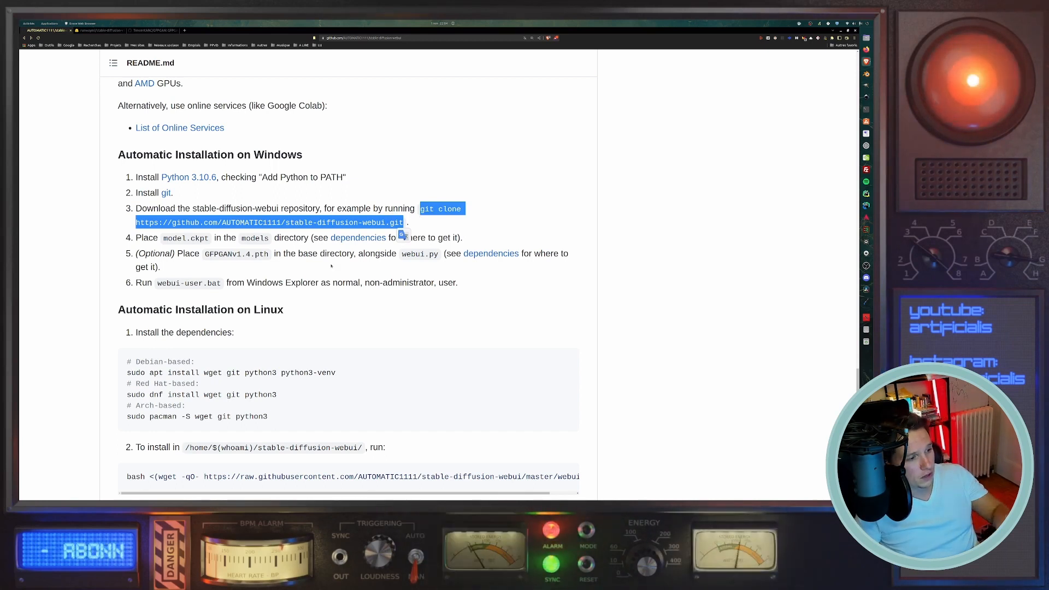
pyautogui.scroll(-1, 389, 222)
pyautogui.click(310, 205)
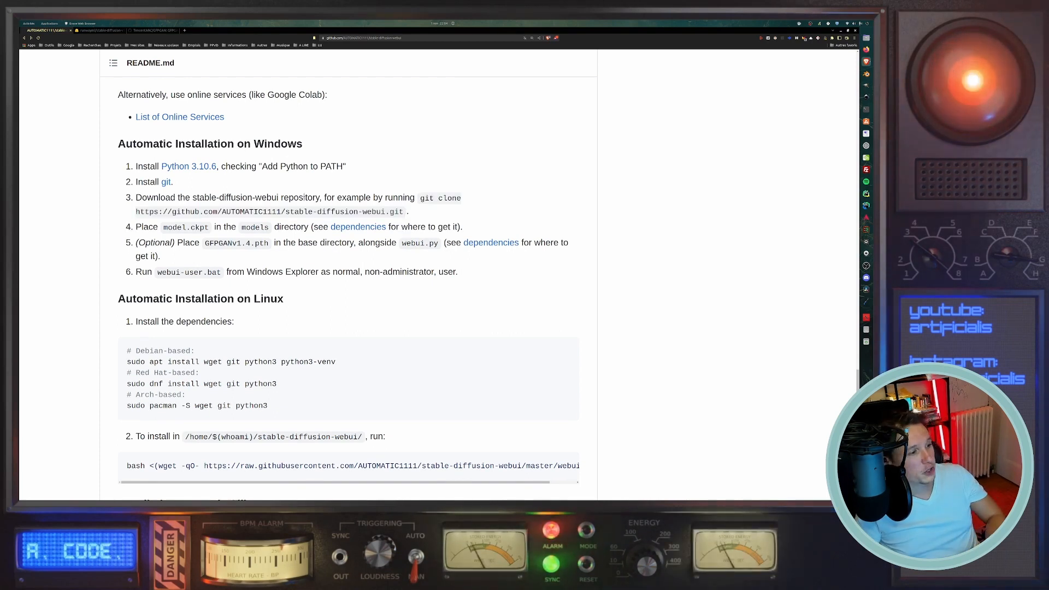
pyautogui.moveTo(411, 214); pyautogui.dragTo(133, 186)
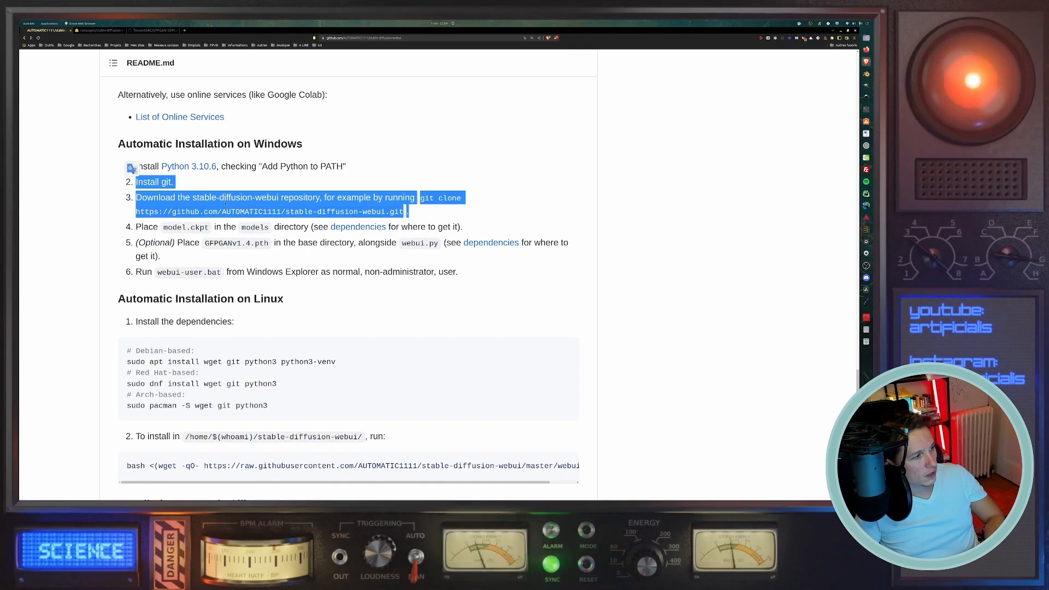
# Show the repository's code download options, check the Download ZIP choice and dismiss them.
pyautogui.scroll(10, 226, 204)
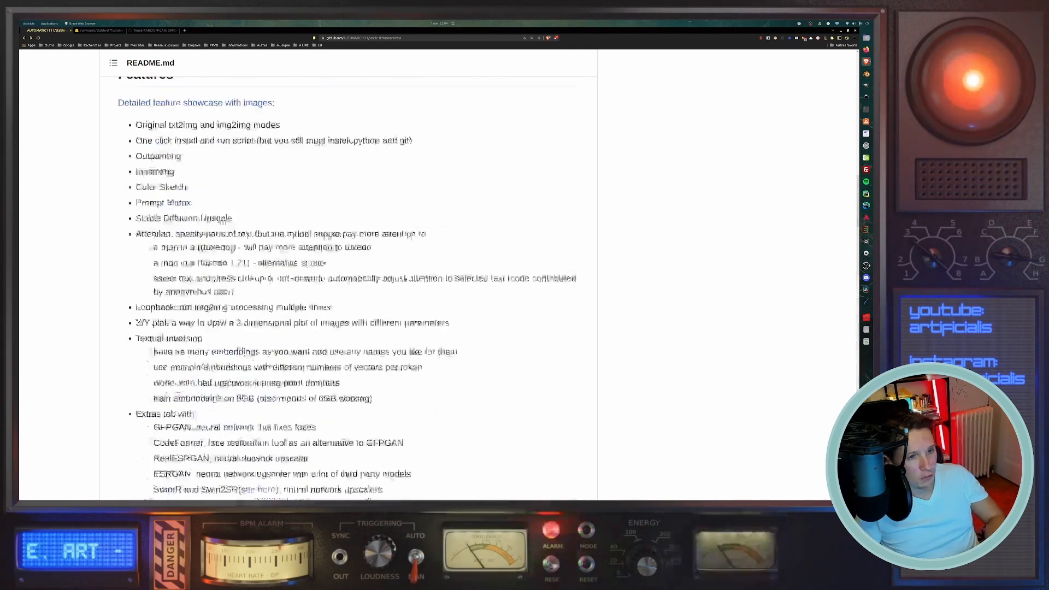
pyautogui.scroll(10, 350, 246)
pyautogui.click(576, 167)
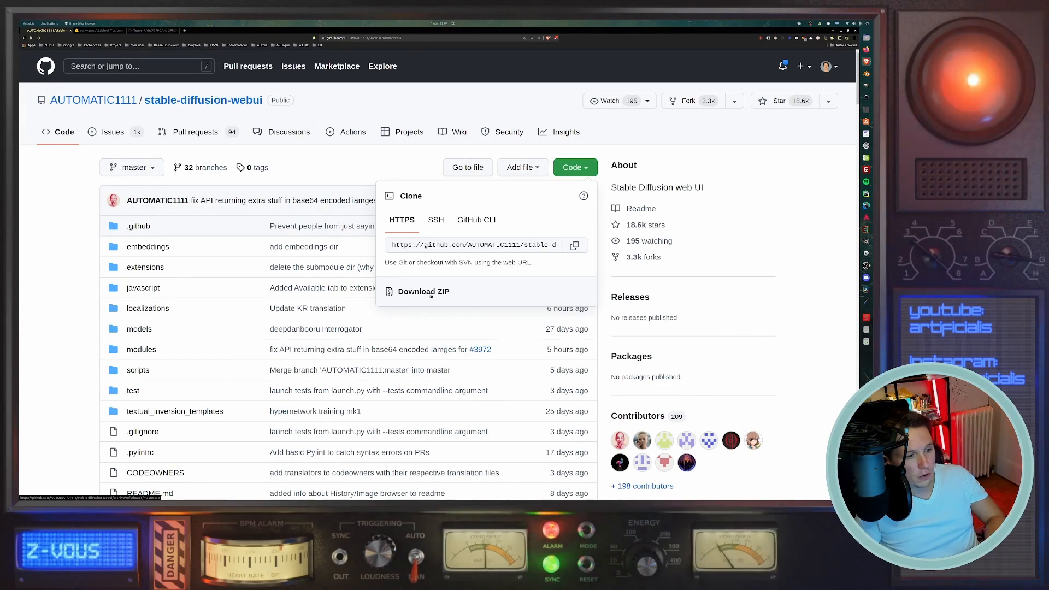
pyautogui.click(108, 312)
# Return to the Automatic Installation on Windows instructions and clear the text highlight.
pyautogui.scroll(-20, 99, 303)
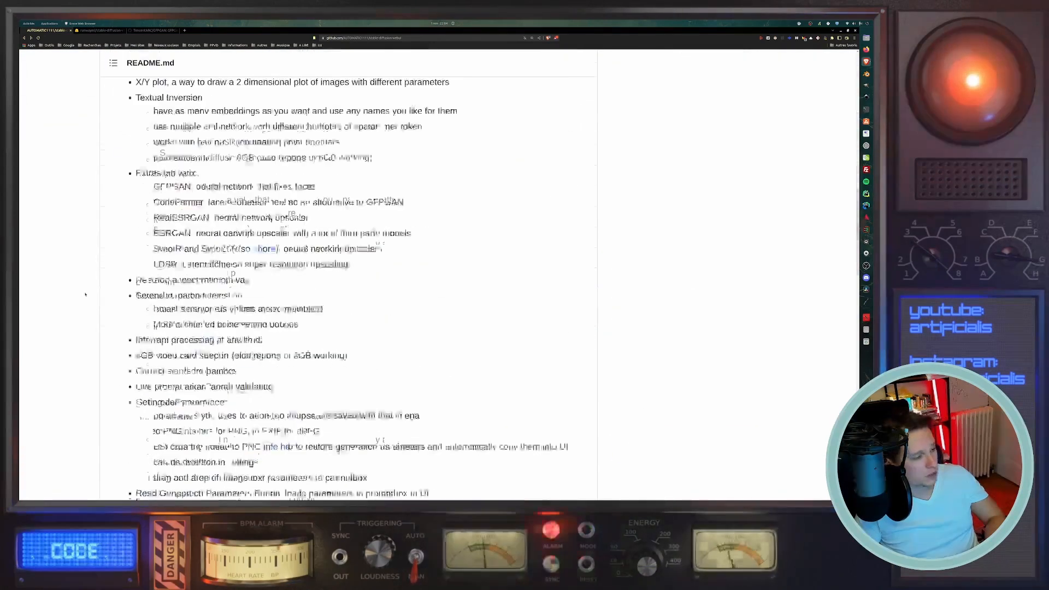
pyautogui.scroll(-8, 89, 294)
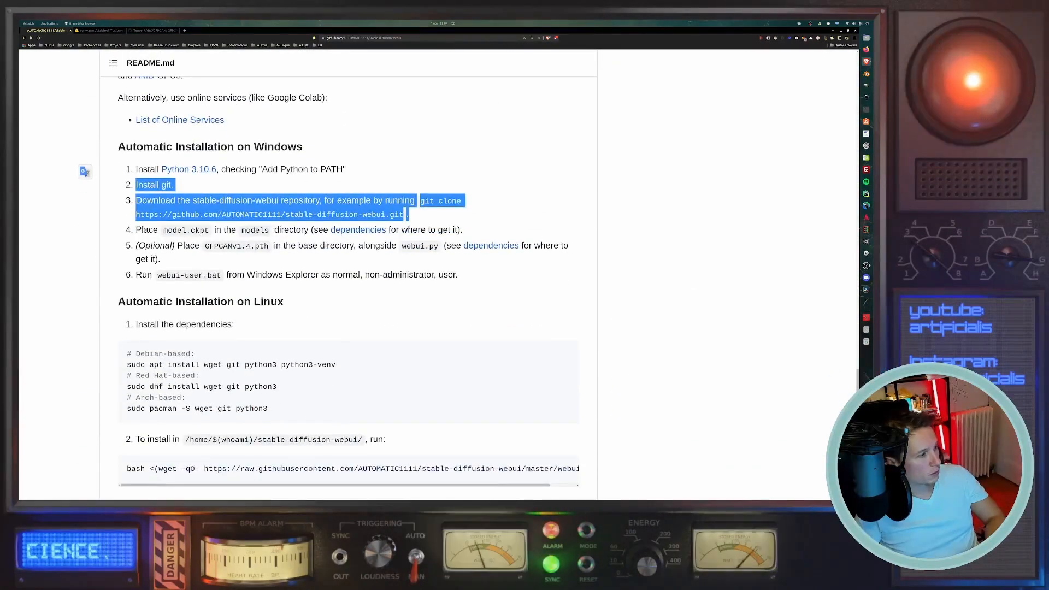
pyautogui.click(603, 181)
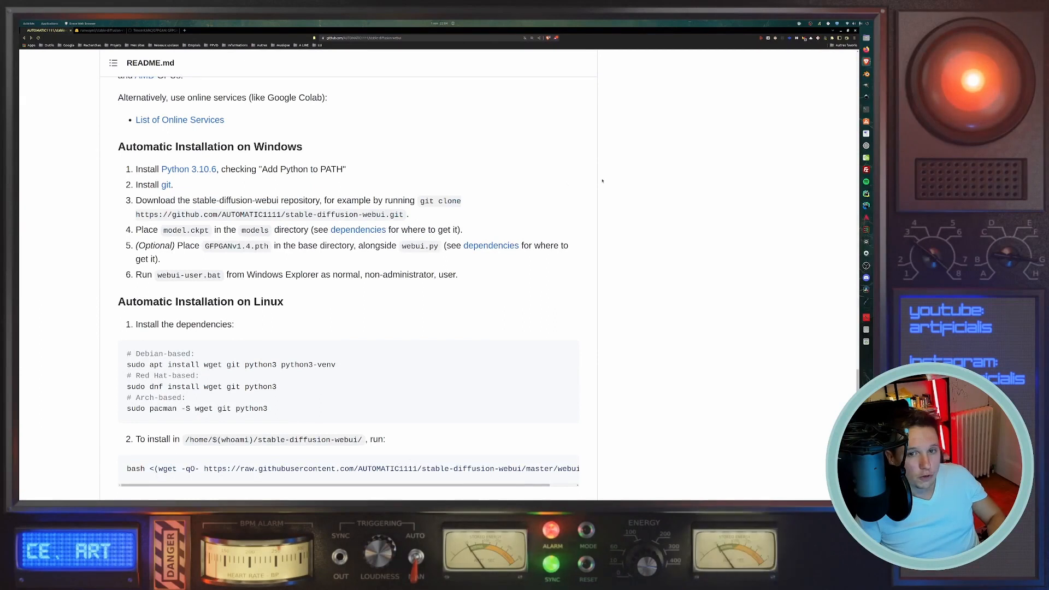
# Switch to the file manager, go up to the stable-diffusion-webui folder and open its models folder.
pyautogui.click(866, 40)
pyautogui.moveTo(379, 186); pyautogui.dragTo(580, 178)
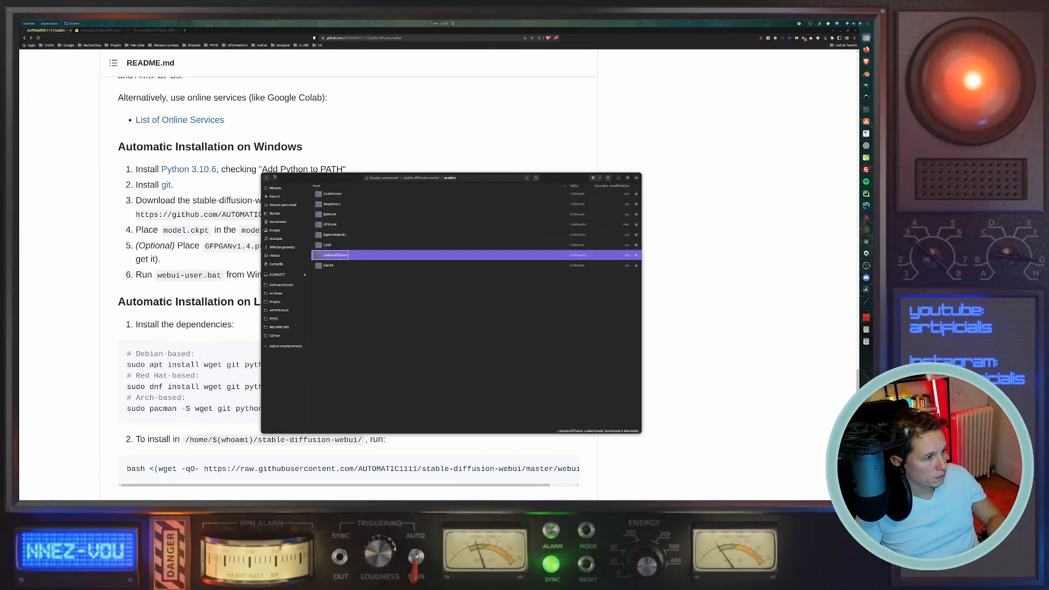
pyautogui.click(267, 178)
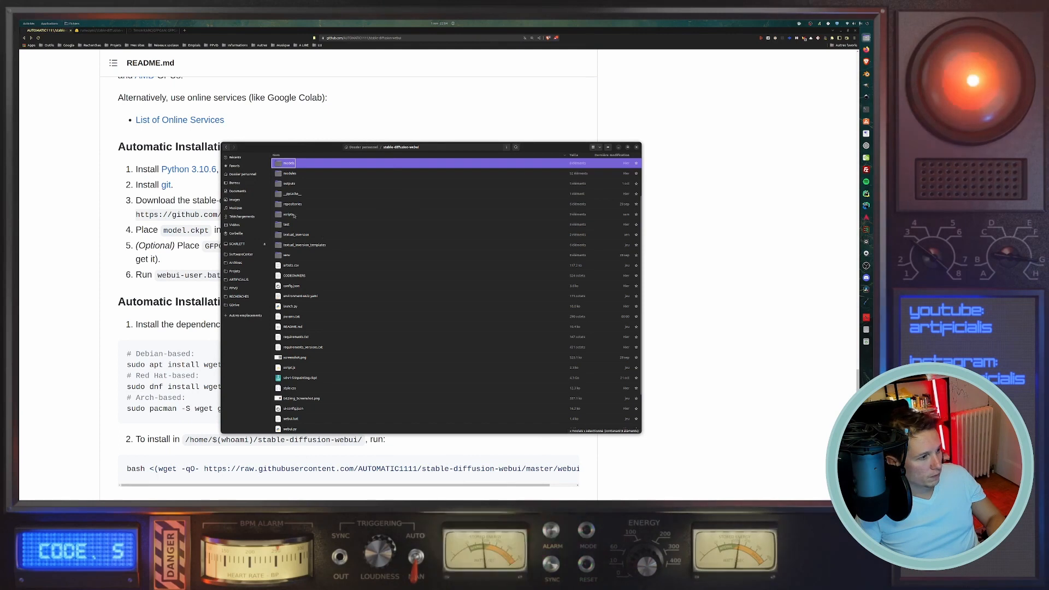
pyautogui.doubleClick(288, 163)
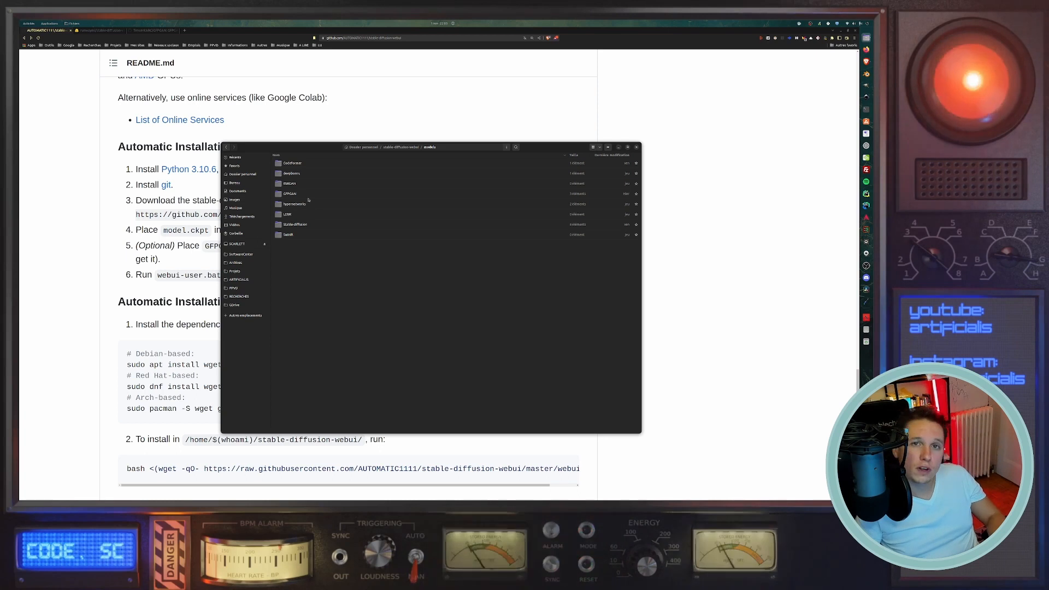
# Open the Stable-diffusion folder inside models and select the second file in it, a .ckpt checkpoint.
pyautogui.click(296, 225)
pyautogui.doubleClick(295, 225)
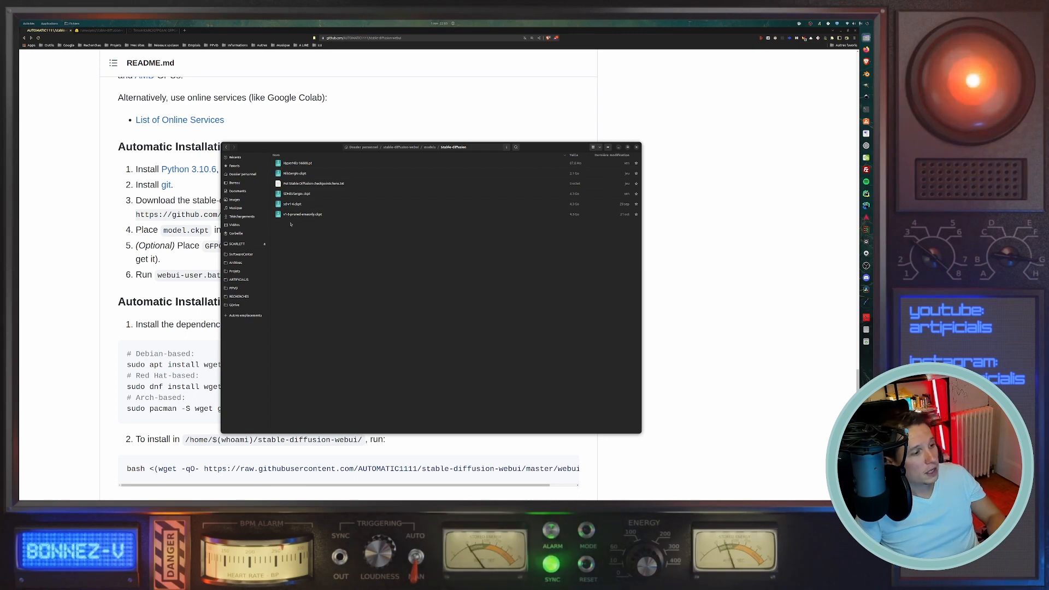
pyautogui.click(309, 174)
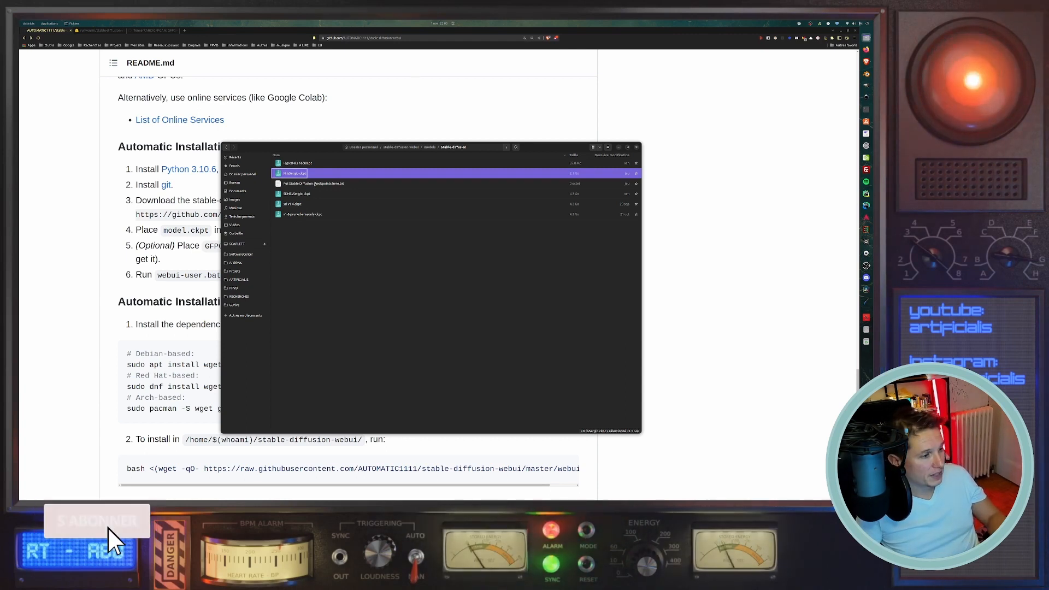
# Switch to the browser, show the Hugging Face stable-diffusion-v1-5 model page and highlight its title briefly.
pyautogui.click(199, 179)
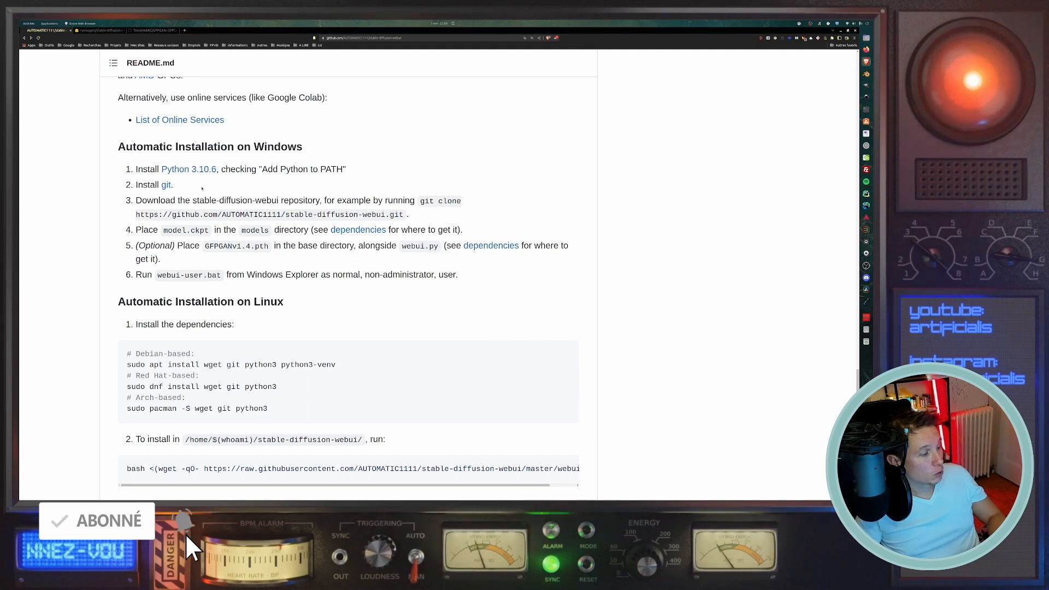
pyautogui.click(99, 31)
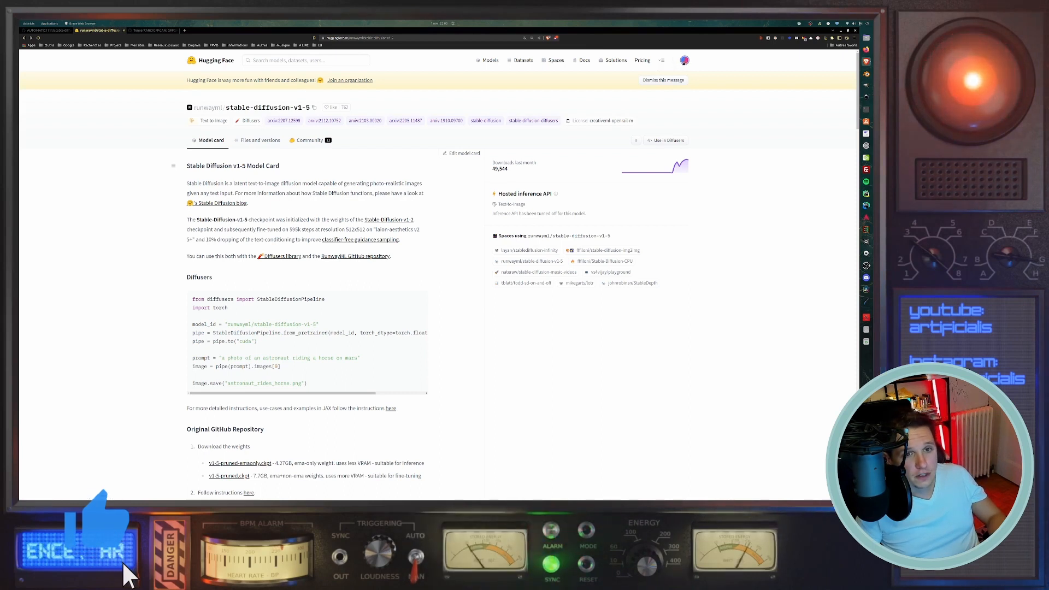
pyautogui.scroll(-1, 148, 176)
pyautogui.scroll(1, 148, 176)
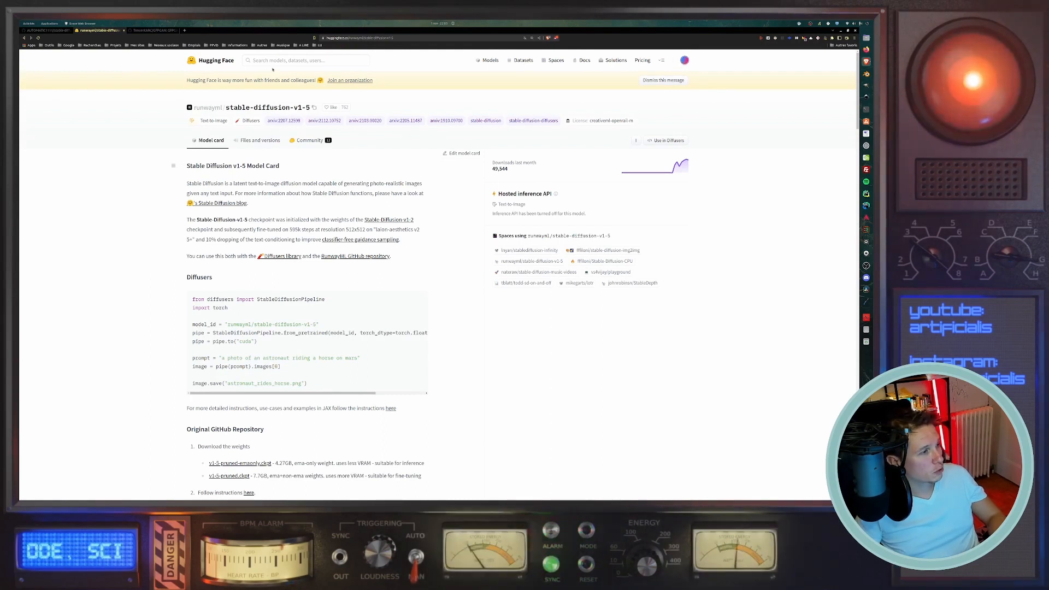
pyautogui.scroll(-1, 182, 84)
pyautogui.moveTo(181, 84); pyautogui.dragTo(312, 84)
pyautogui.click(154, 267)
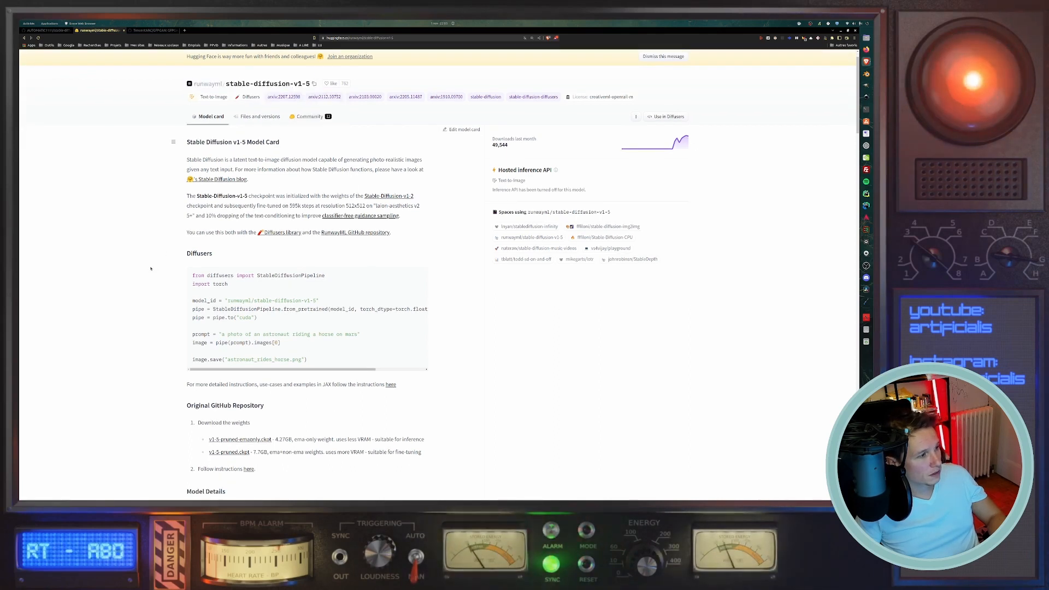
# Find the weights downloads under Original GitHub Repository and highlight the v1-5-pruned-emaonly.ckpt link and its file size.
pyautogui.scroll(-5, 202, 225)
pyautogui.moveTo(208, 233); pyautogui.dragTo(285, 234)
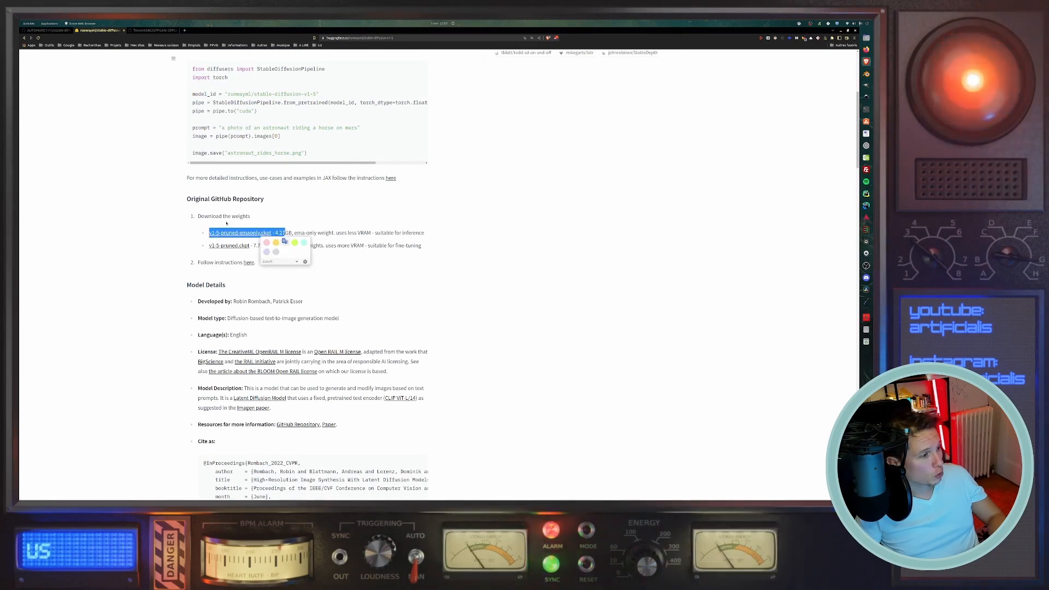
pyautogui.click(288, 213)
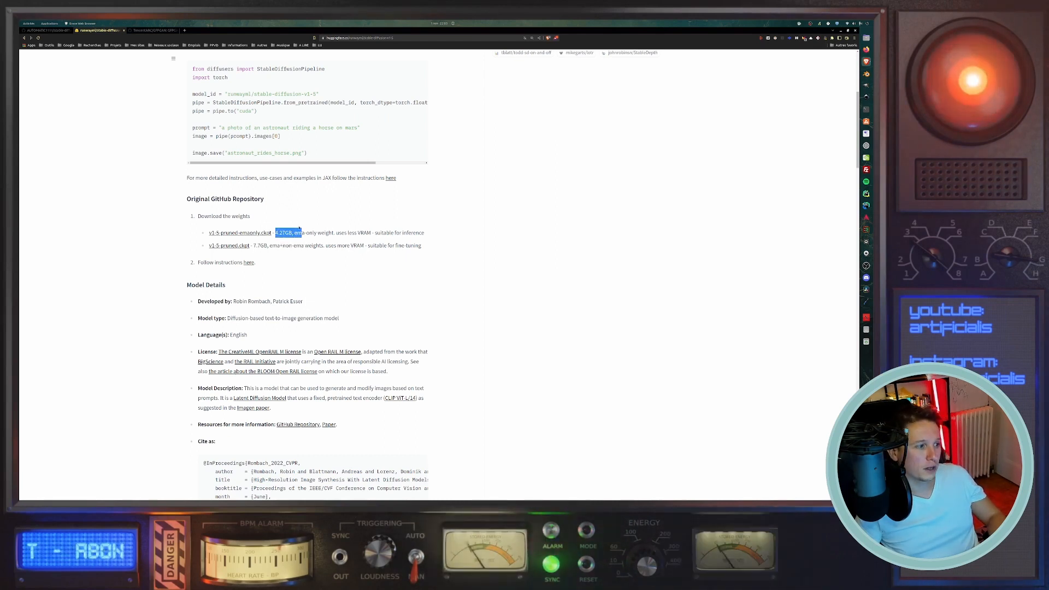
pyautogui.moveTo(300, 229); pyautogui.dragTo(300, 227)
# Switch to the file manager, clear the file selection, go up to models and open the GFPGAN folder.
pyautogui.hotkey('alt', 'Tab')
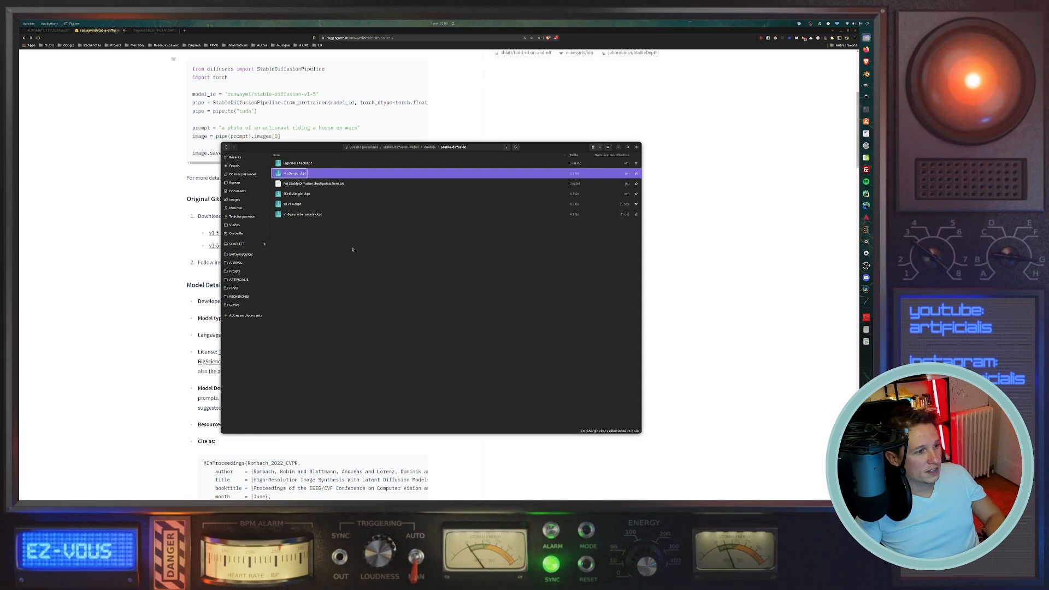
pyautogui.click(402, 238)
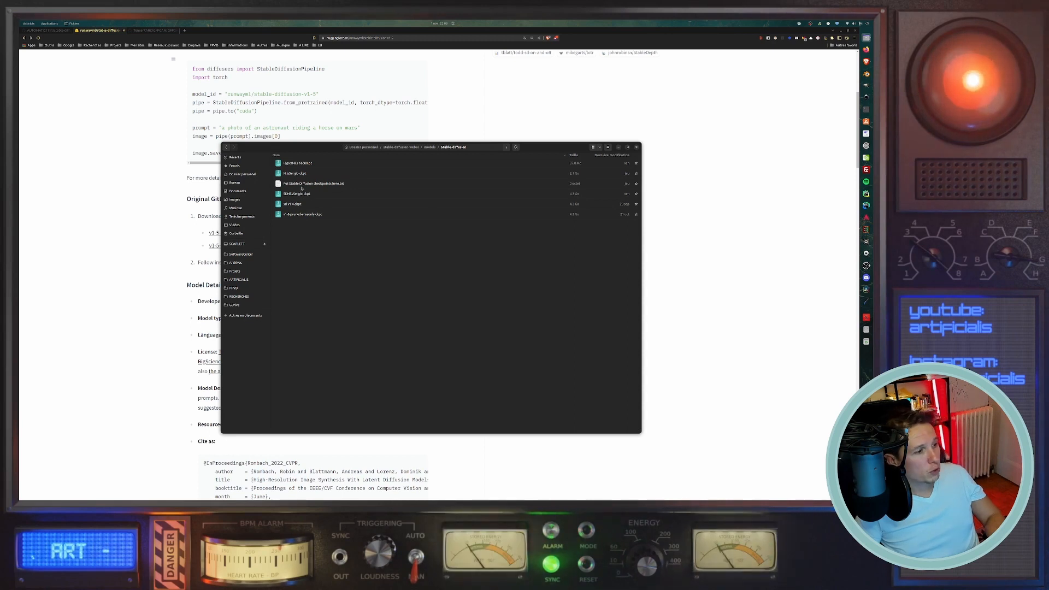
pyautogui.hotkey('alt', 'Up')
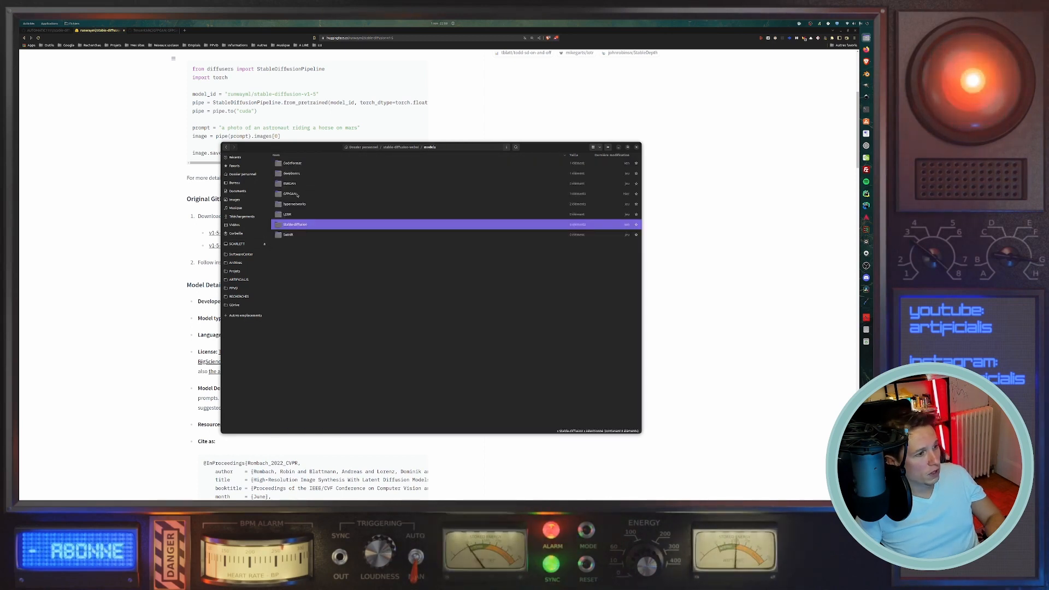
pyautogui.doubleClick(295, 195)
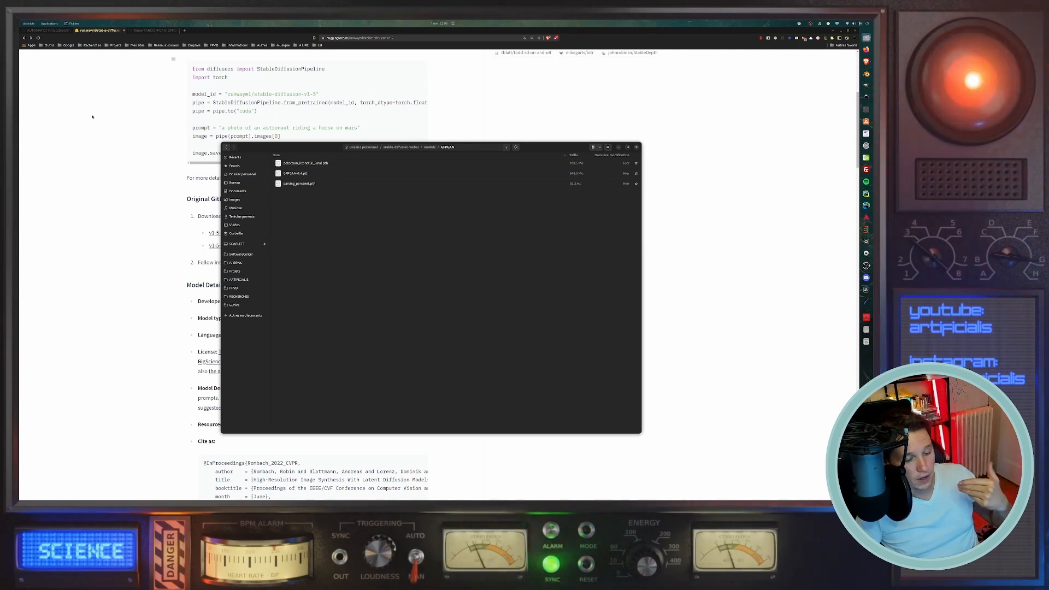
# Show the TencentARC GFPGAN repository in the browser and briefly highlight the V1.4 model entry under Updates.
pyautogui.click(155, 30)
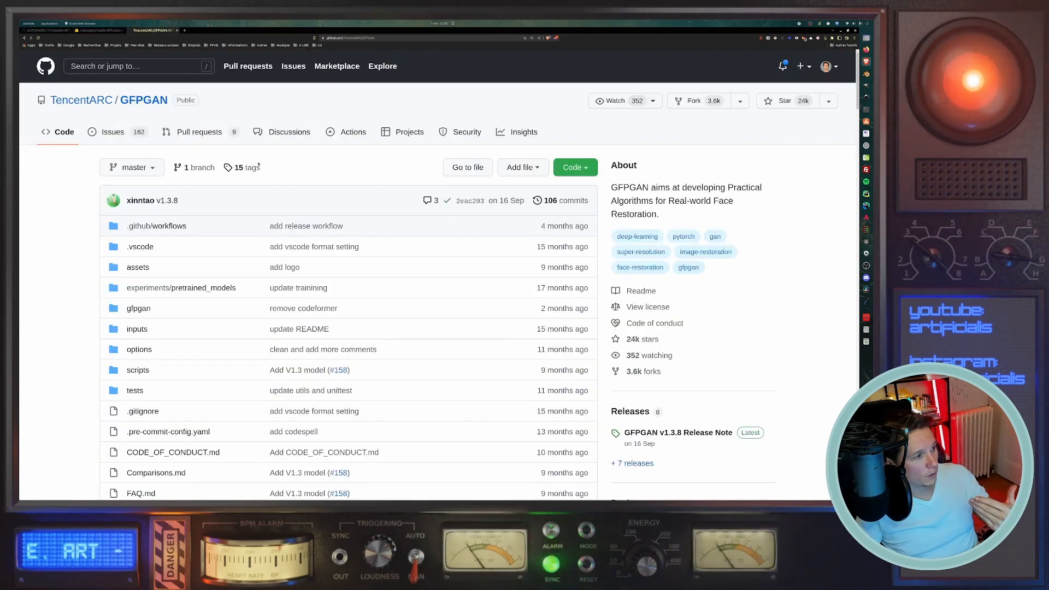
pyautogui.scroll(-10, 259, 165)
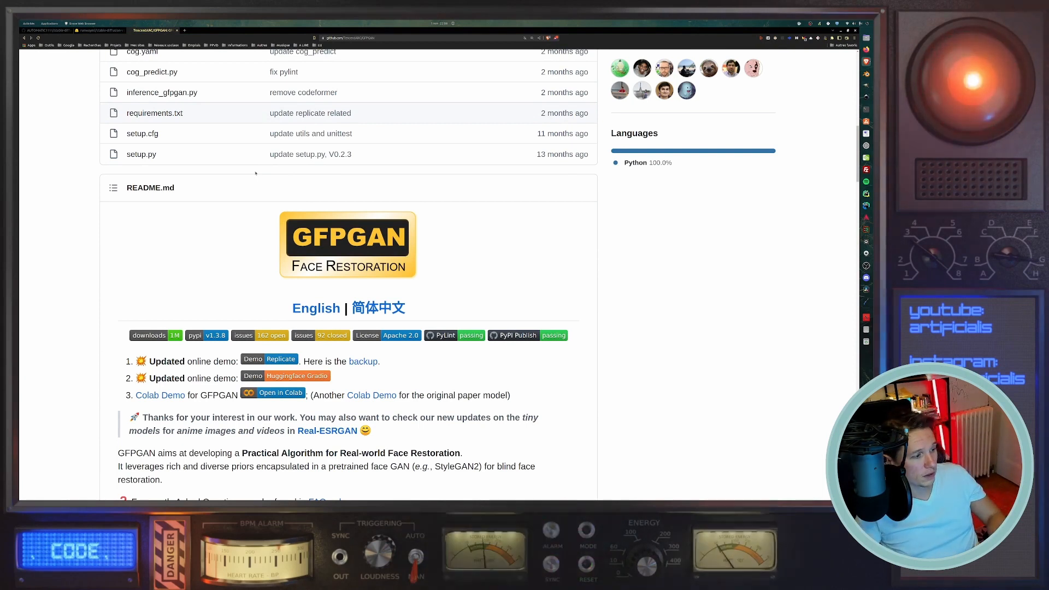
pyautogui.scroll(-3, 256, 173)
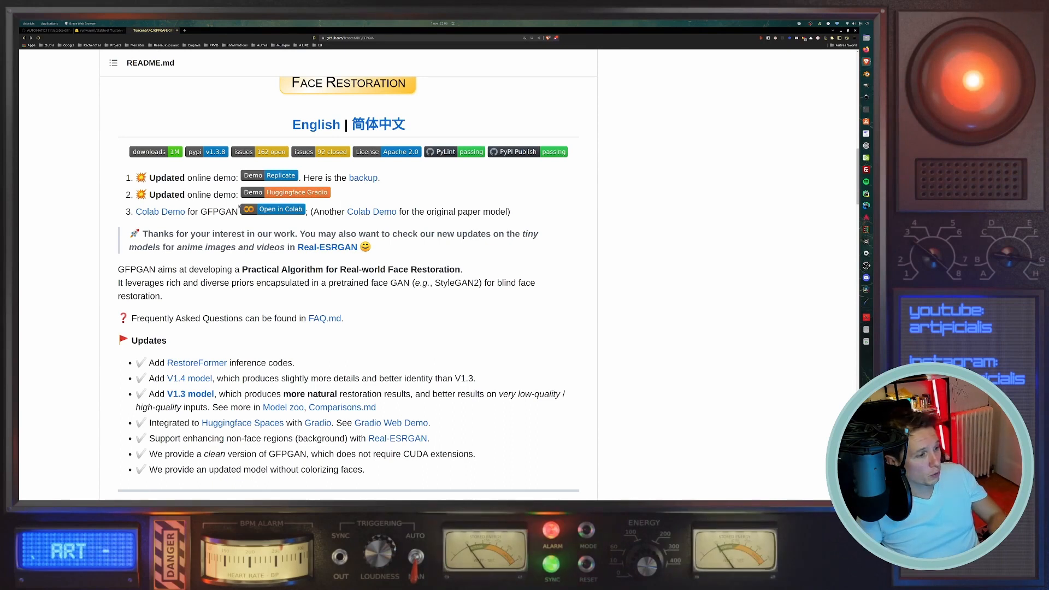
pyautogui.scroll(-1, 275, 286)
pyautogui.scroll(-4, 272, 282)
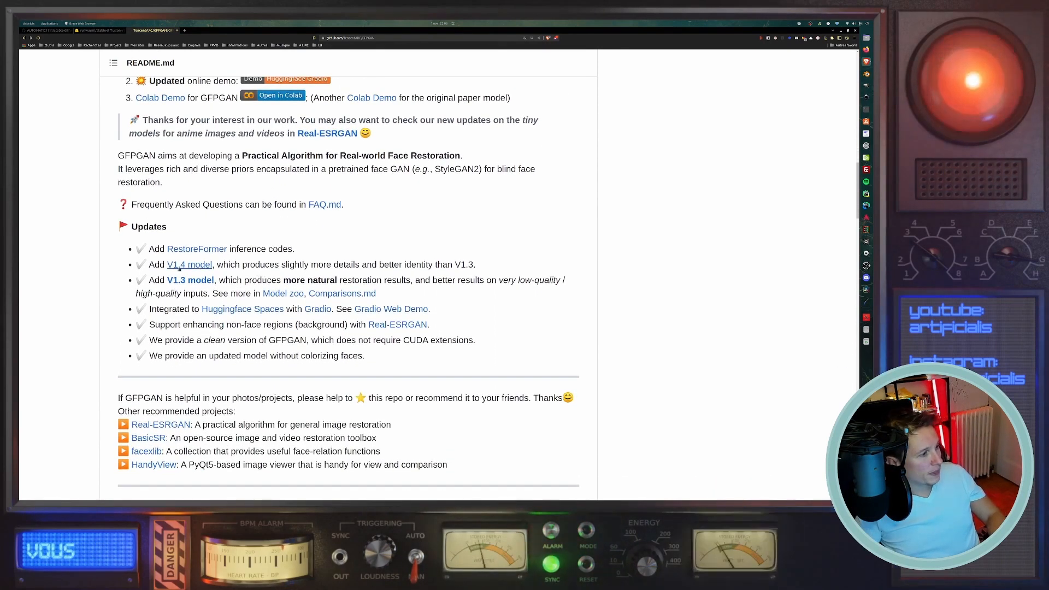
pyautogui.moveTo(155, 265); pyautogui.dragTo(261, 267)
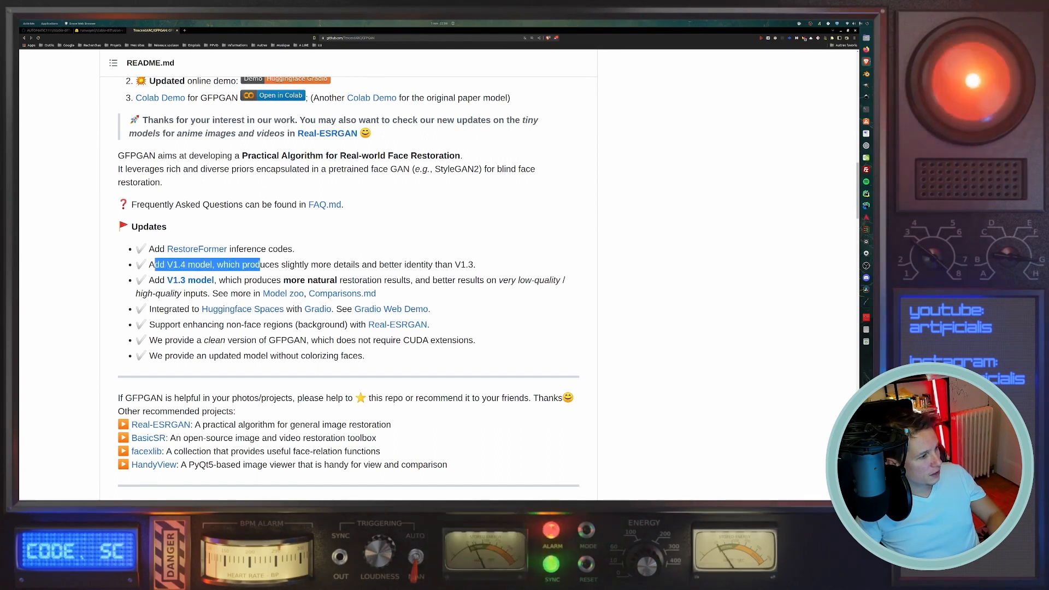
pyautogui.click(259, 267)
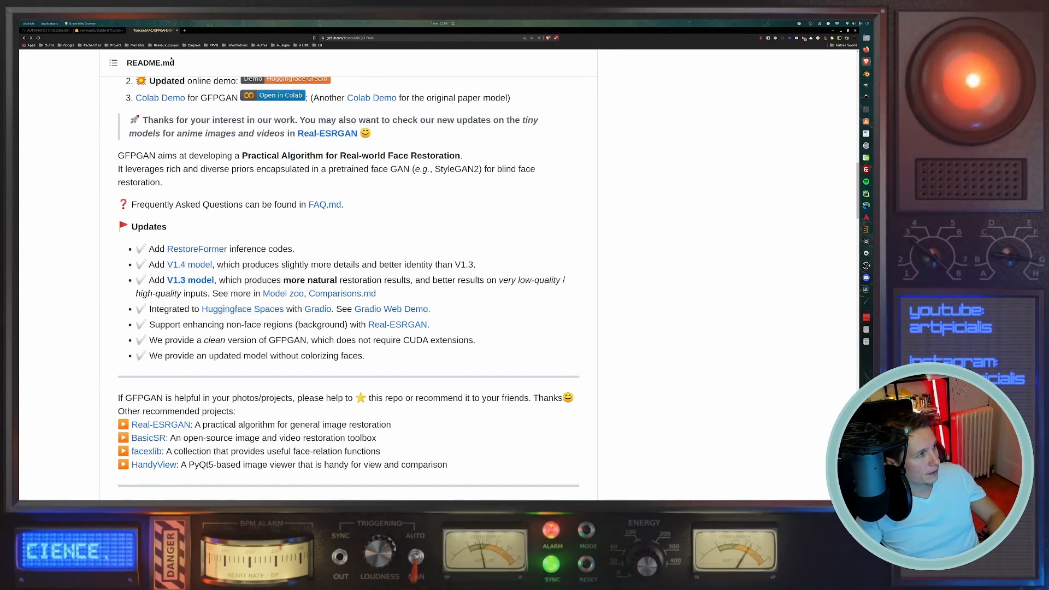
# Check the GFPGAN folder again, return to the stable-diffusion-webui README and highlight the Automatic Installation on Linux heading.
pyautogui.hotkey('alt', 'Tab')
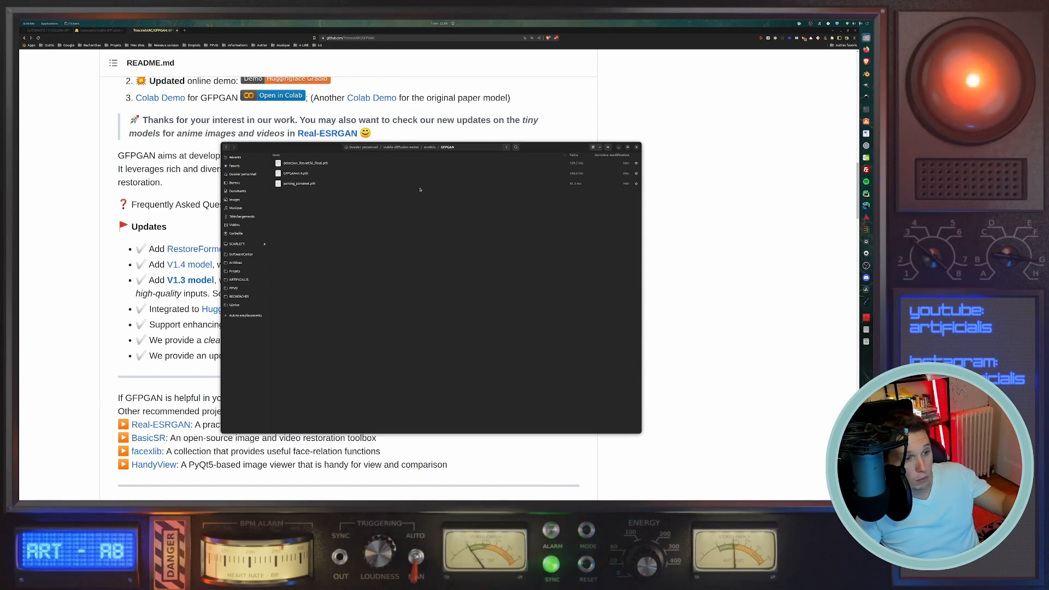
pyautogui.hotkey('alt', 'Tab')
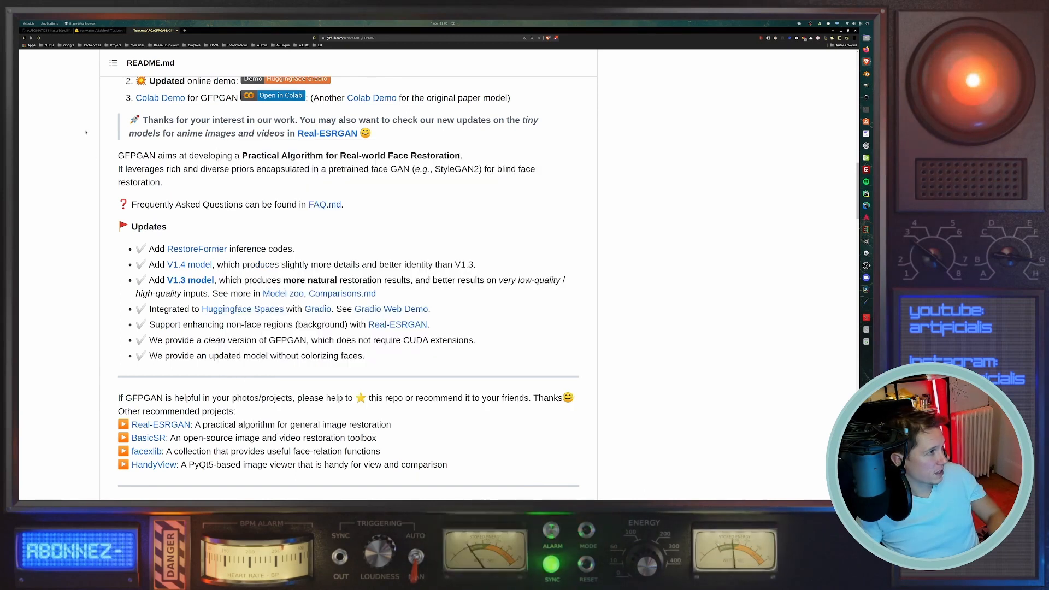
pyautogui.click(48, 31)
pyautogui.scroll(-3, 138, 263)
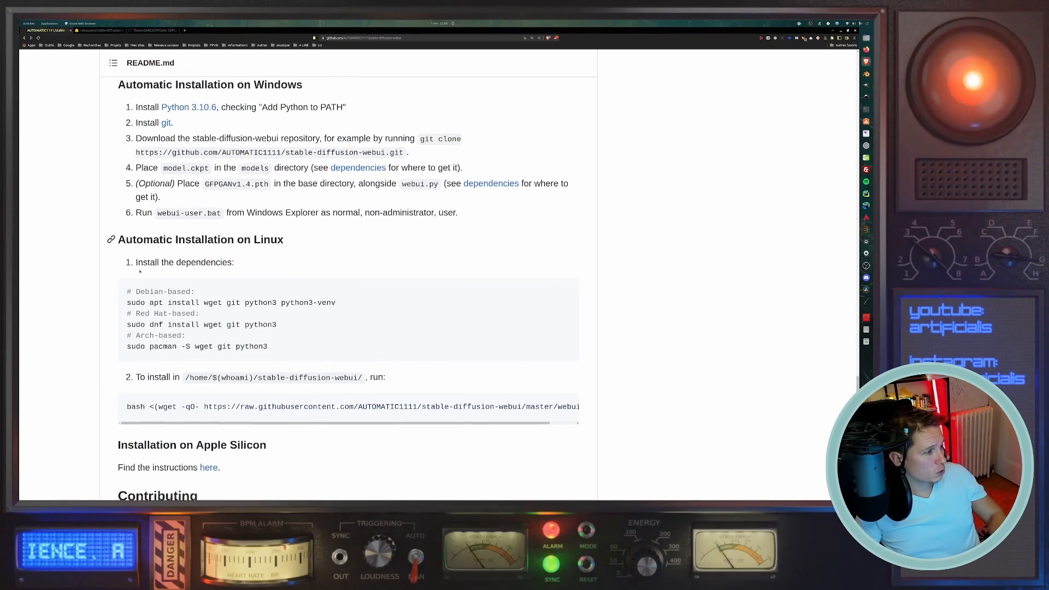
pyautogui.scroll(1, 137, 263)
pyautogui.moveTo(126, 249); pyautogui.dragTo(277, 249)
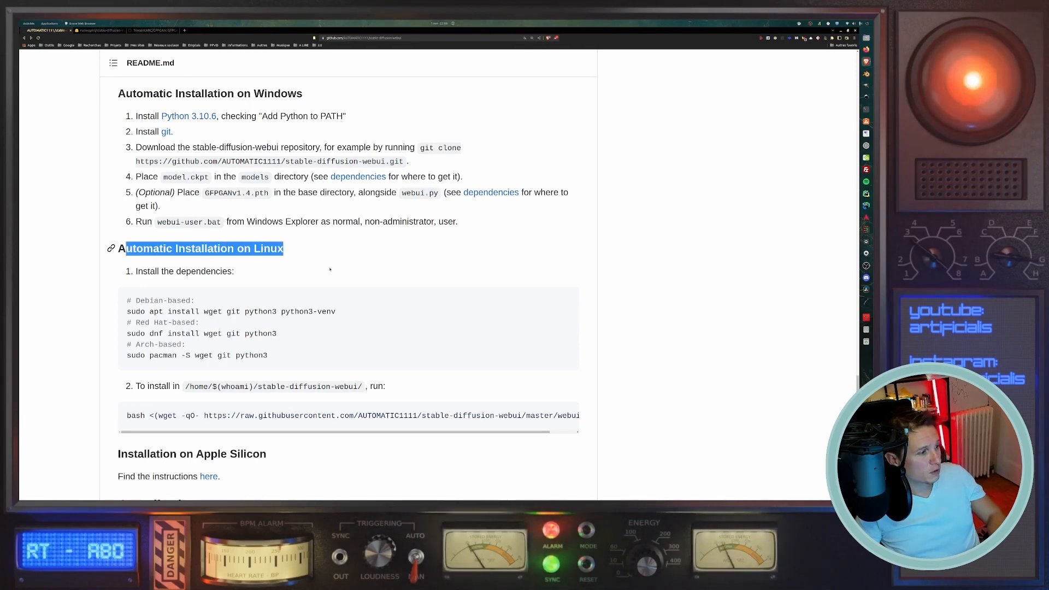
# Highlight the Linux dependency commands: the Debian apt install line, its python3 package, and the Red Hat and Arch lines.
pyautogui.scroll(-3, 330, 269)
pyautogui.moveTo(144, 184); pyautogui.dragTo(291, 184)
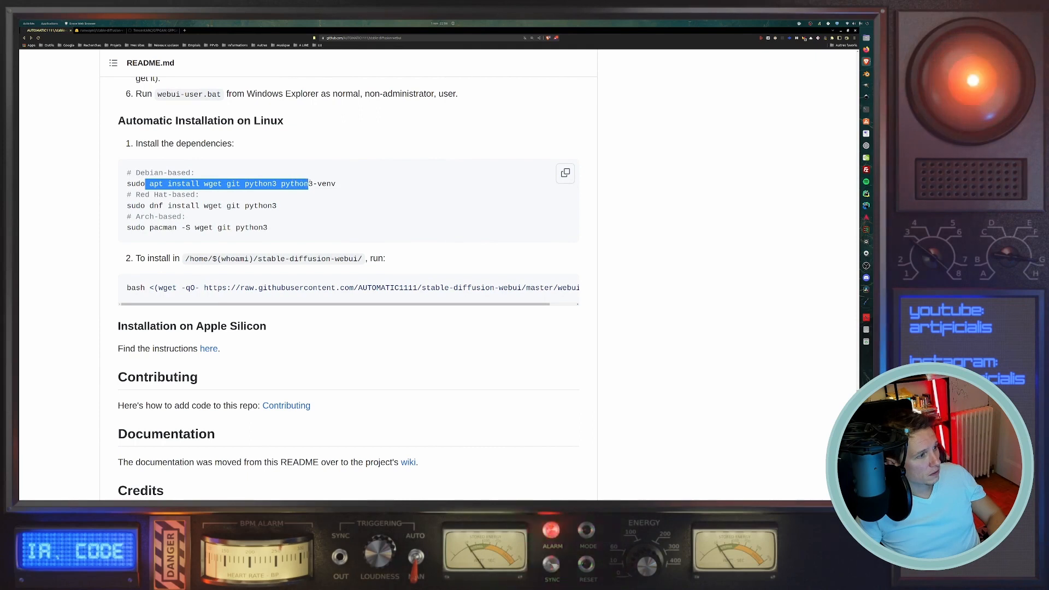
pyautogui.click(235, 183)
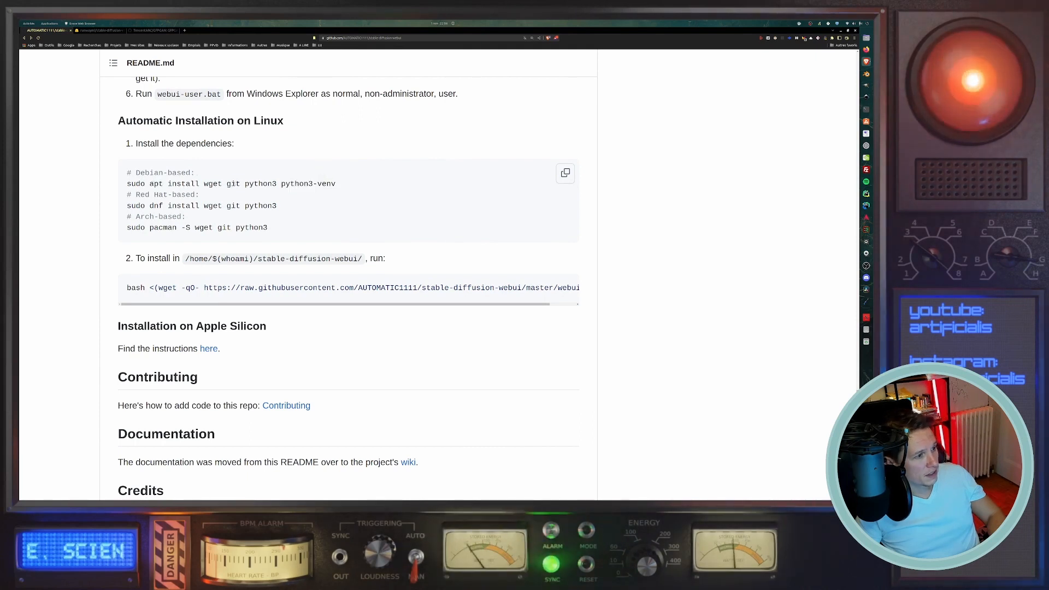
pyautogui.doubleClick(261, 183)
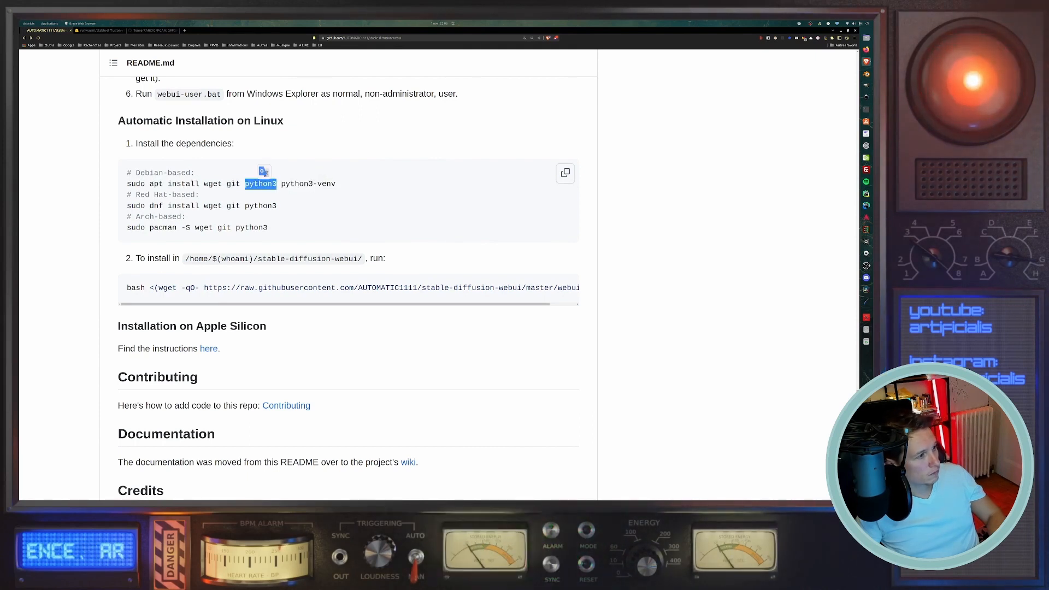
pyautogui.click(233, 195)
pyautogui.moveTo(145, 195)
pyautogui.mouseDown()
pyautogui.moveTo(208, 211)
pyautogui.moveTo(212, 227)
pyautogui.moveTo(132, 195)
pyautogui.mouseUp()
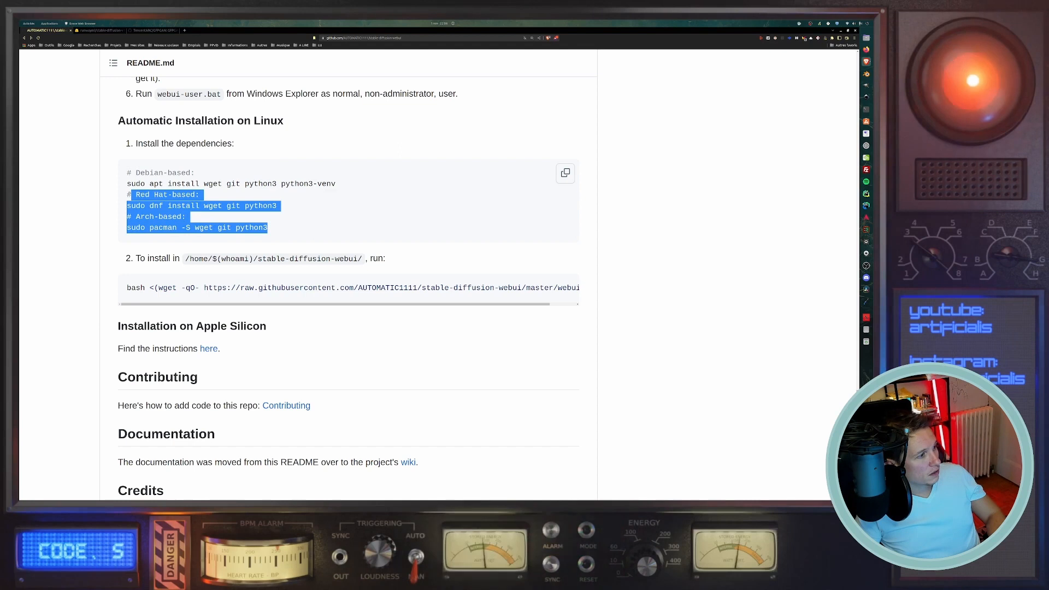
# Examine the second Linux installation step, highlighting the bash wget command and the /home/$(whoami)/stable-diffusion-webui/ path, and clear the highlight.
pyautogui.scroll(-1, 128, 195)
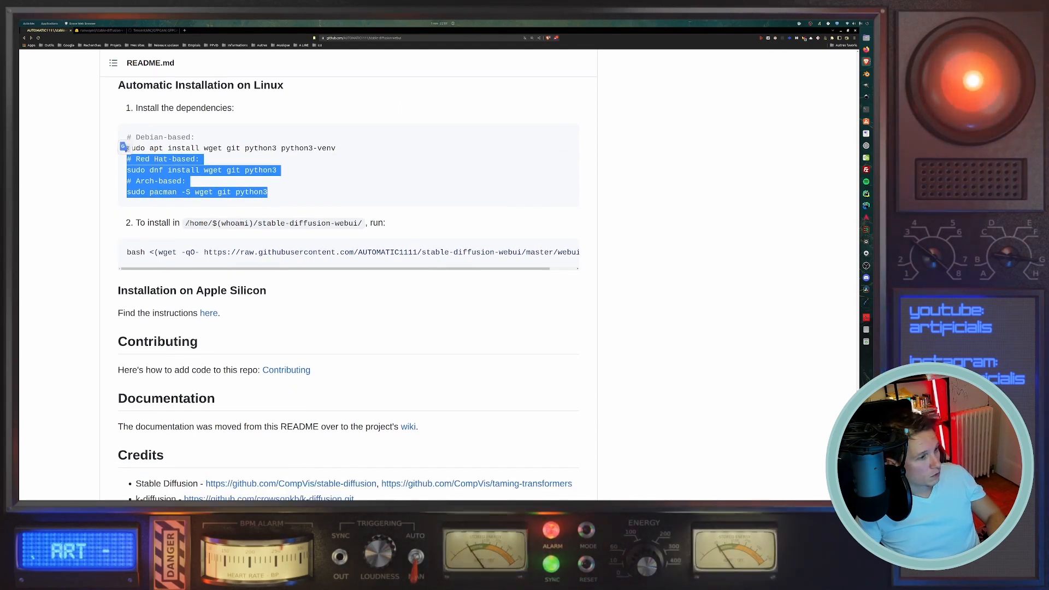
pyautogui.click(288, 227)
pyautogui.scroll(-1, 288, 228)
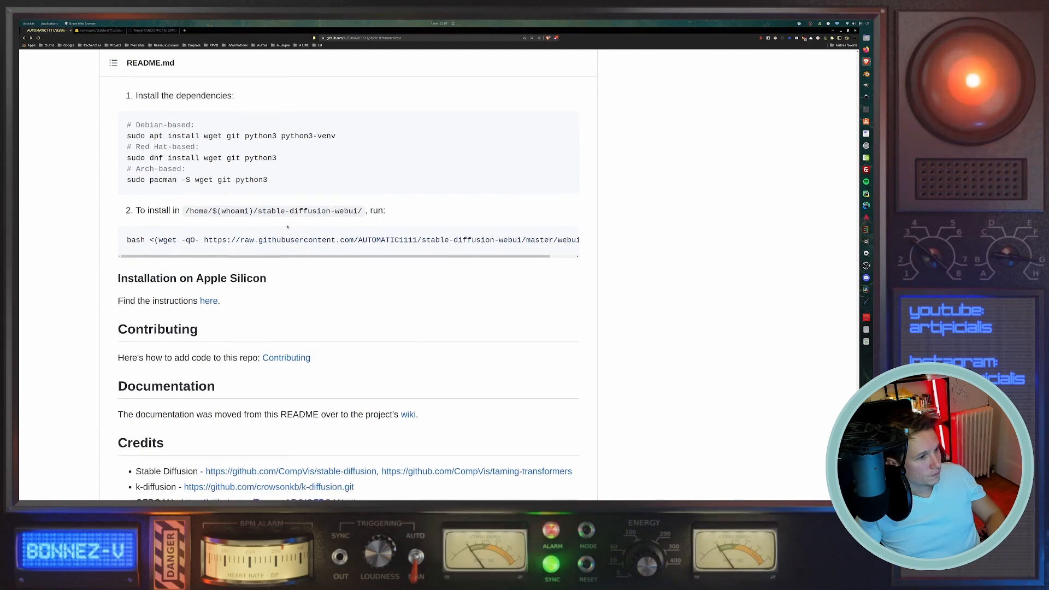
pyautogui.moveTo(125, 233); pyautogui.dragTo(335, 244)
pyautogui.click(232, 206)
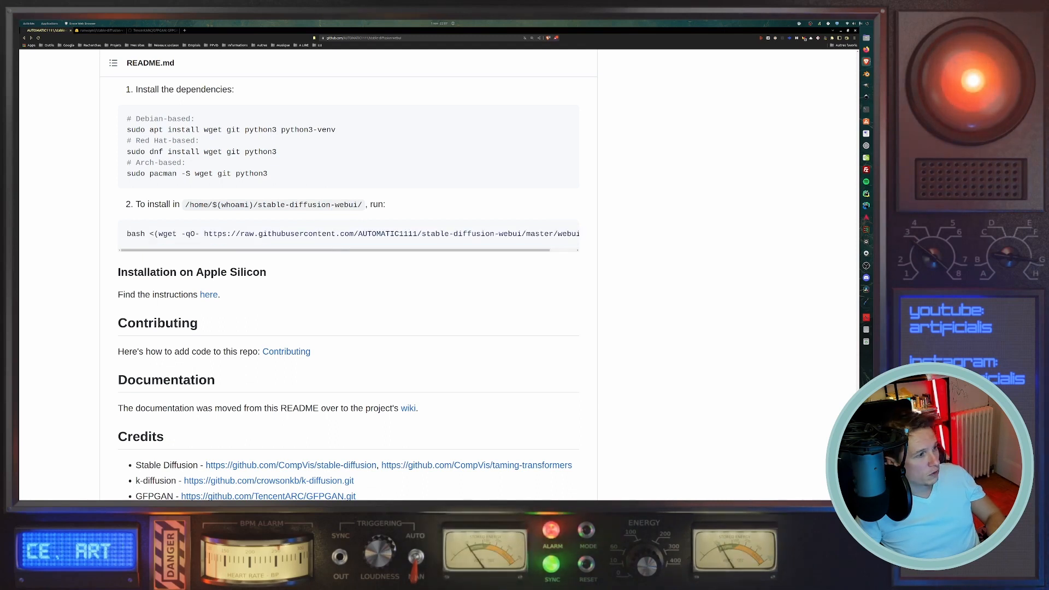
pyautogui.moveTo(186, 206); pyautogui.dragTo(362, 206)
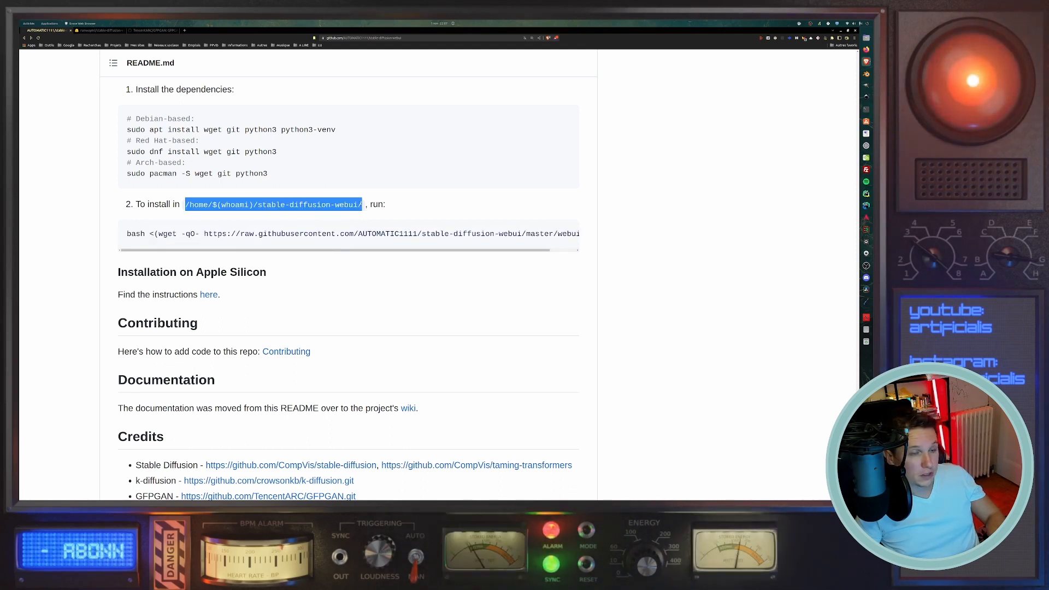
pyautogui.click(268, 205)
pyautogui.moveTo(258, 206); pyautogui.dragTo(358, 205)
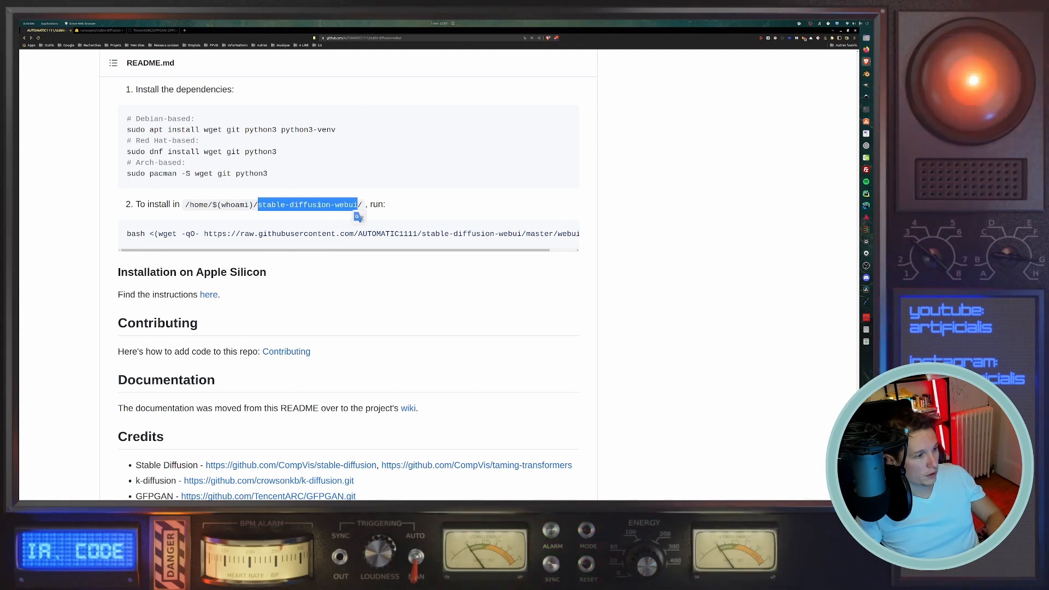
pyautogui.click(309, 205)
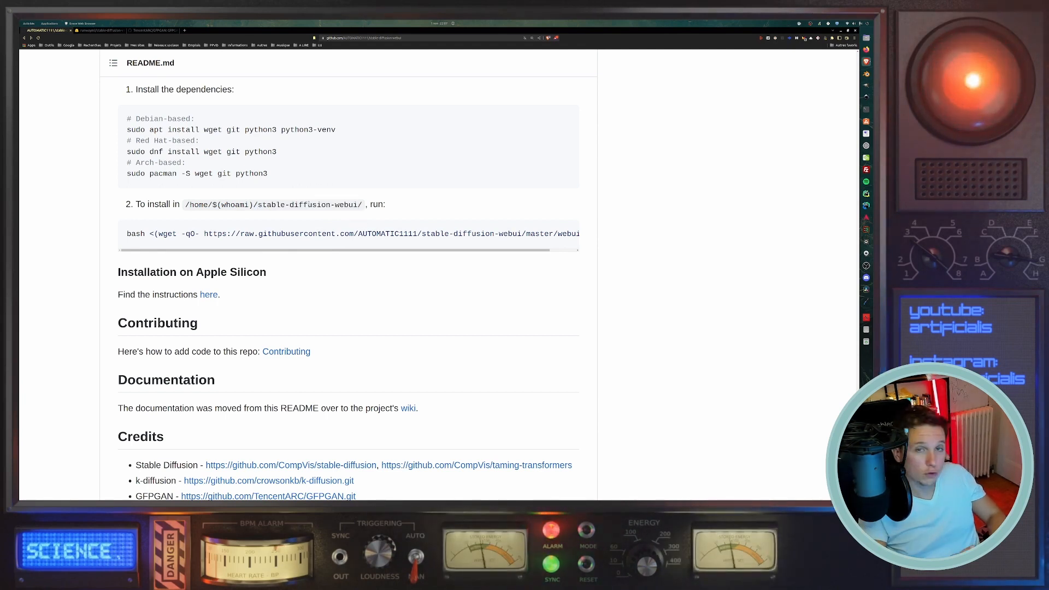
# Switch to the file manager, go up to the stable-diffusion-webui folder and select webui.bat.
pyautogui.hotkey('alt', 'Tab')
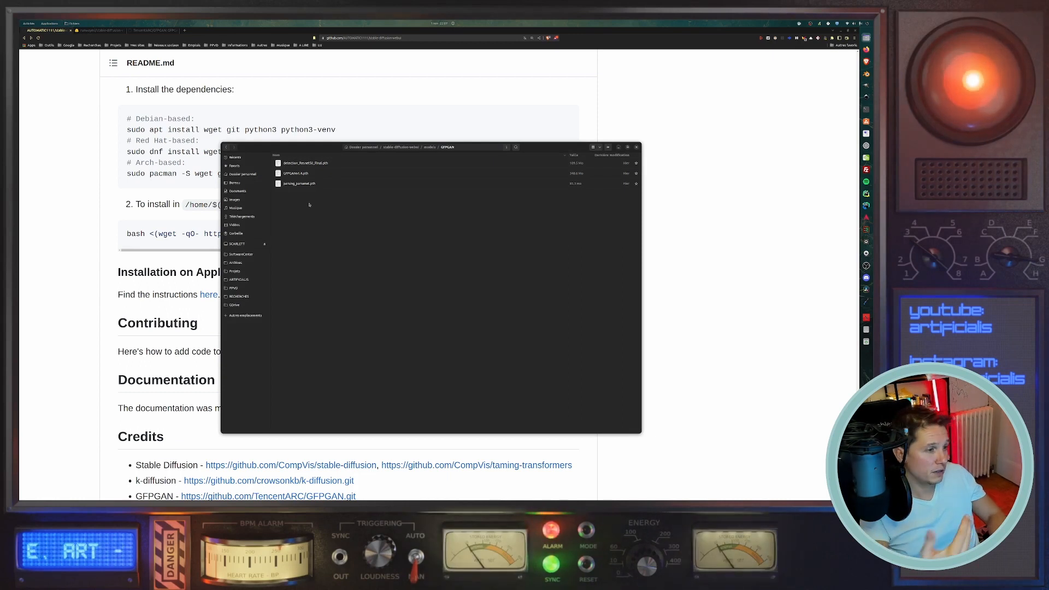
pyautogui.click(428, 147)
pyautogui.click(757, 110)
pyautogui.hotkey('alt', 'Tab')
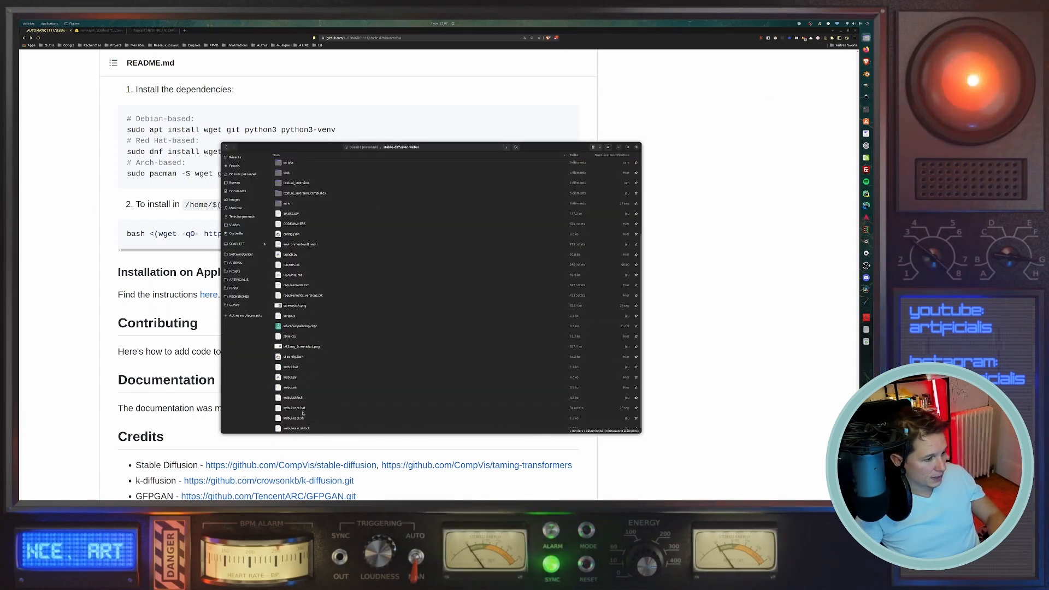
pyautogui.click(300, 368)
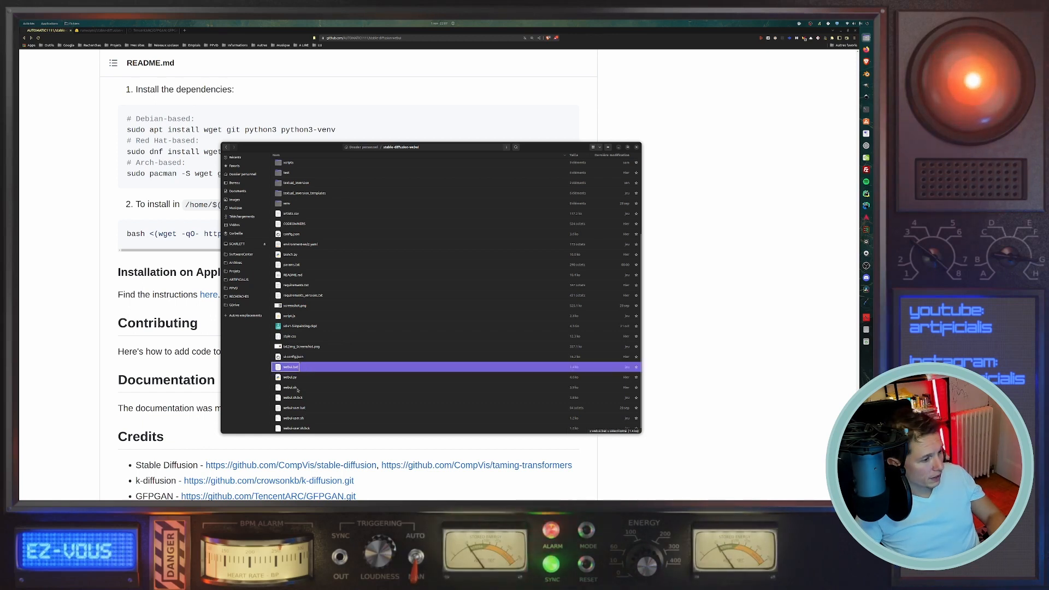
# Select webui.sh in the stable-diffusion-webui folder, open a terminal and enlarge its window over the README.
pyautogui.click(298, 388)
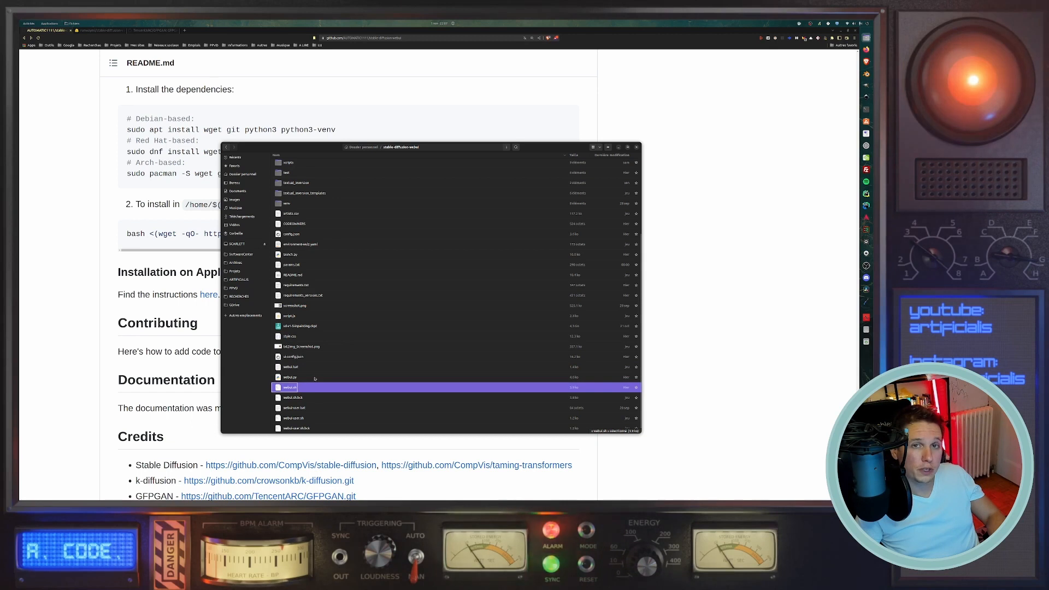
pyautogui.click(812, 195)
pyautogui.click(866, 110)
pyautogui.moveTo(147, 46); pyautogui.dragTo(587, 228)
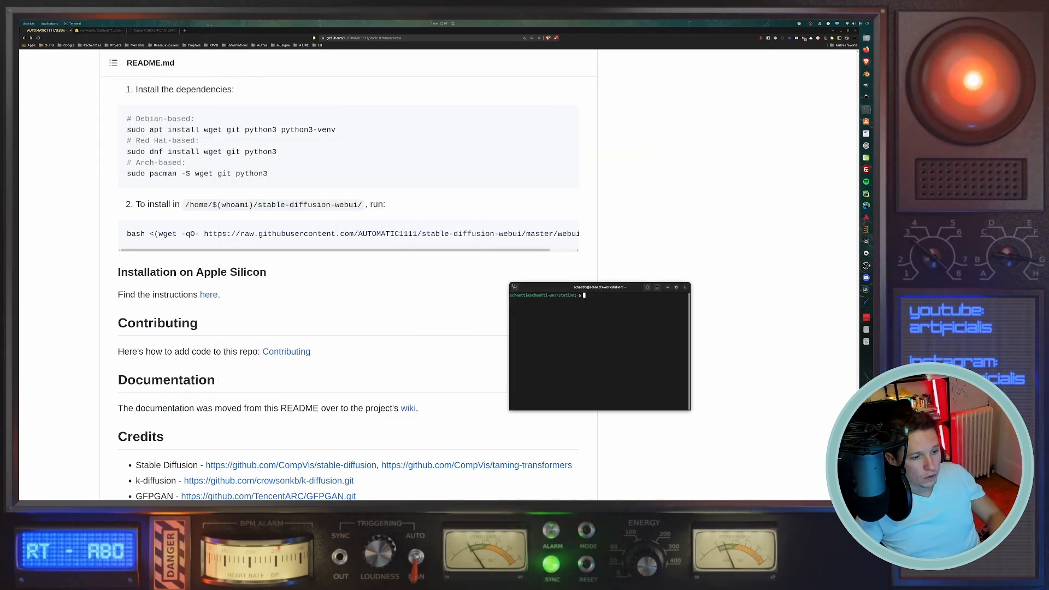
pyautogui.moveTo(512, 283); pyautogui.dragTo(258, 131)
# Change the terminal's directory to stable-diffusion-webui/ and list its contents with ll.
pyautogui.write('cd stable-diffusion-webui/')
pyautogui.press('Return')
pyautogui.write('ll')
pyautogui.press('Return')
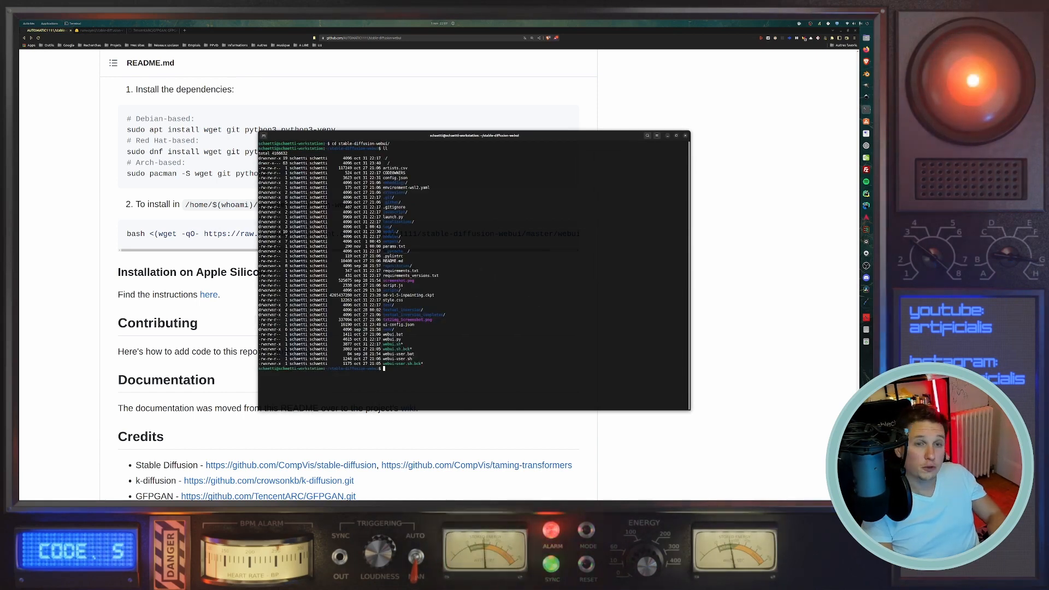
# Launch the web UI by running ./webui.sh and enlarge the terminal window slightly.
pyautogui.write('./web')
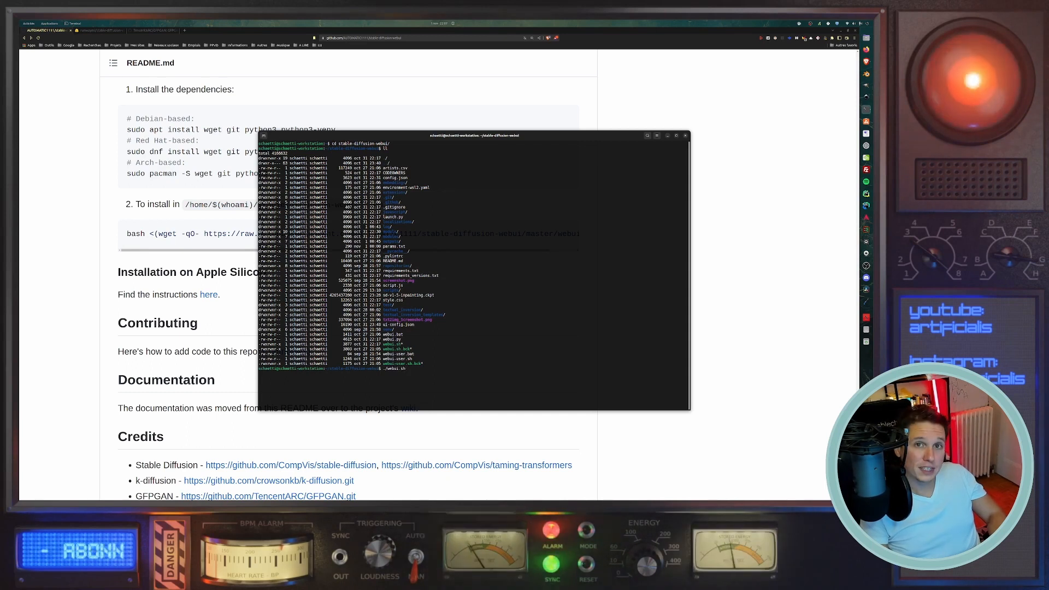
pyautogui.write('ui.sh')
pyautogui.press('Return')
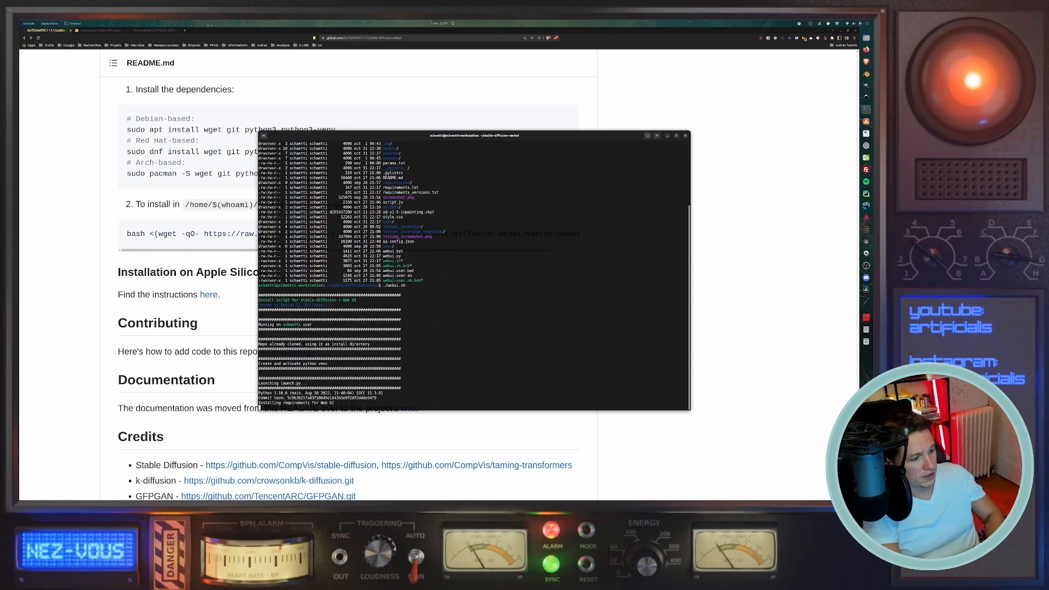
pyautogui.moveTo(307, 135); pyautogui.dragTo(307, 130)
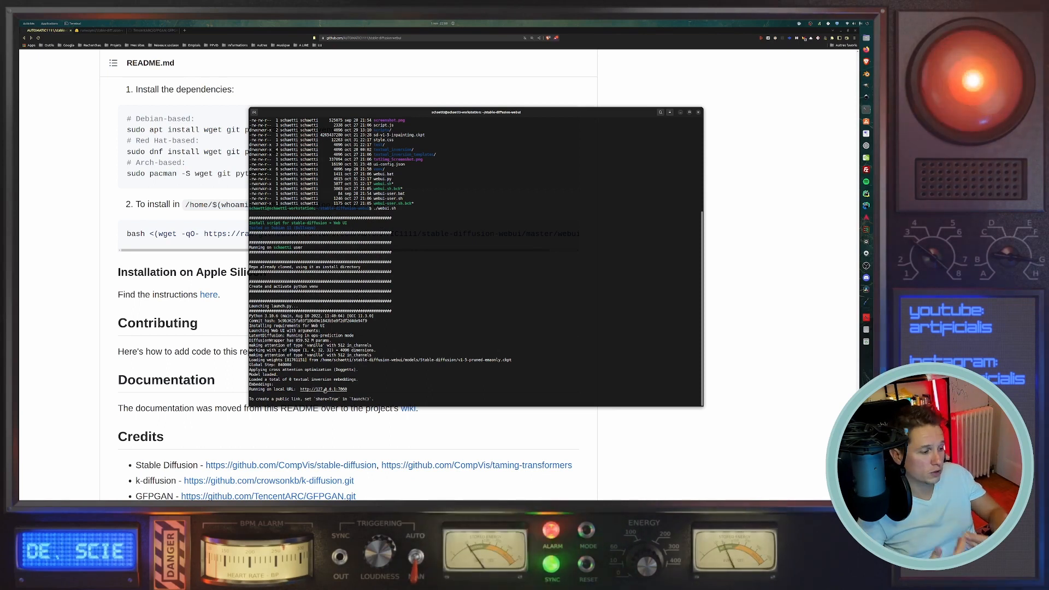
pyautogui.rightClick(324, 390)
pyautogui.click(335, 399)
pyautogui.moveTo(292, 389); pyautogui.dragTo(351, 389)
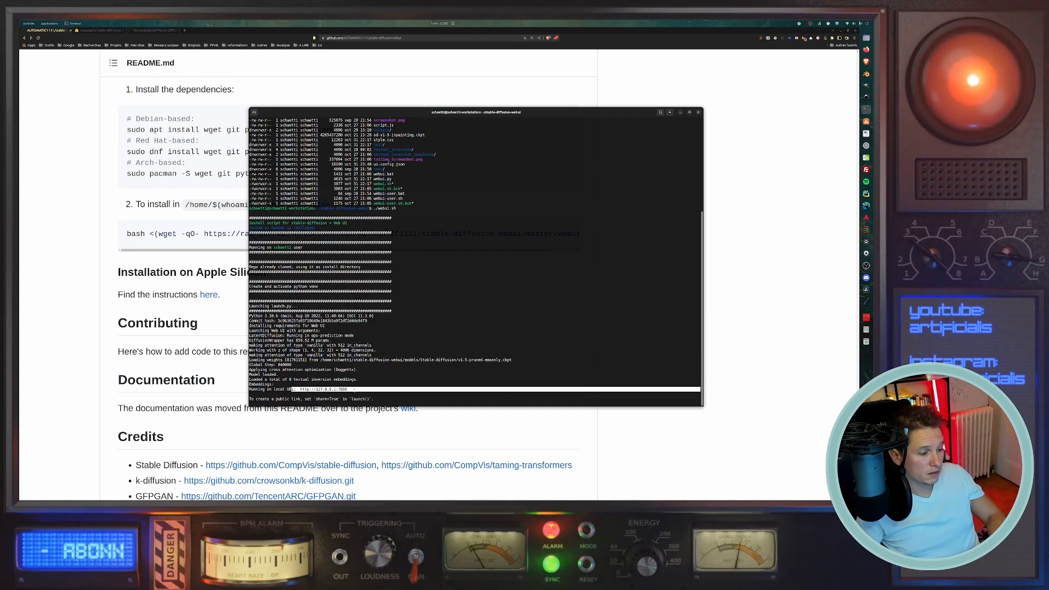
pyautogui.click(355, 390)
pyautogui.moveTo(274, 390); pyautogui.dragTo(359, 389)
pyautogui.click(360, 388)
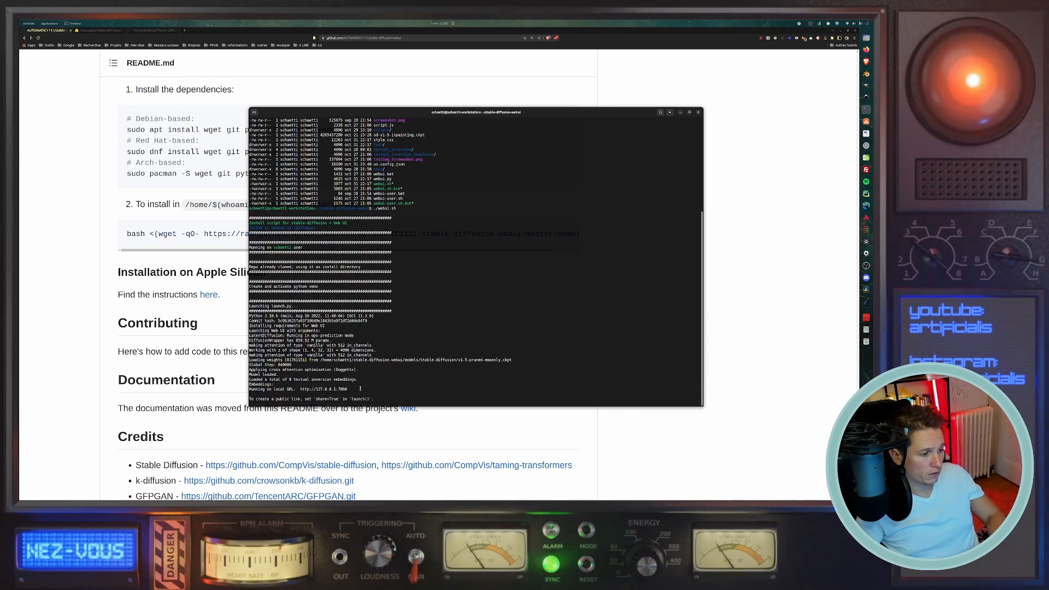
pyautogui.rightClick(332, 390)
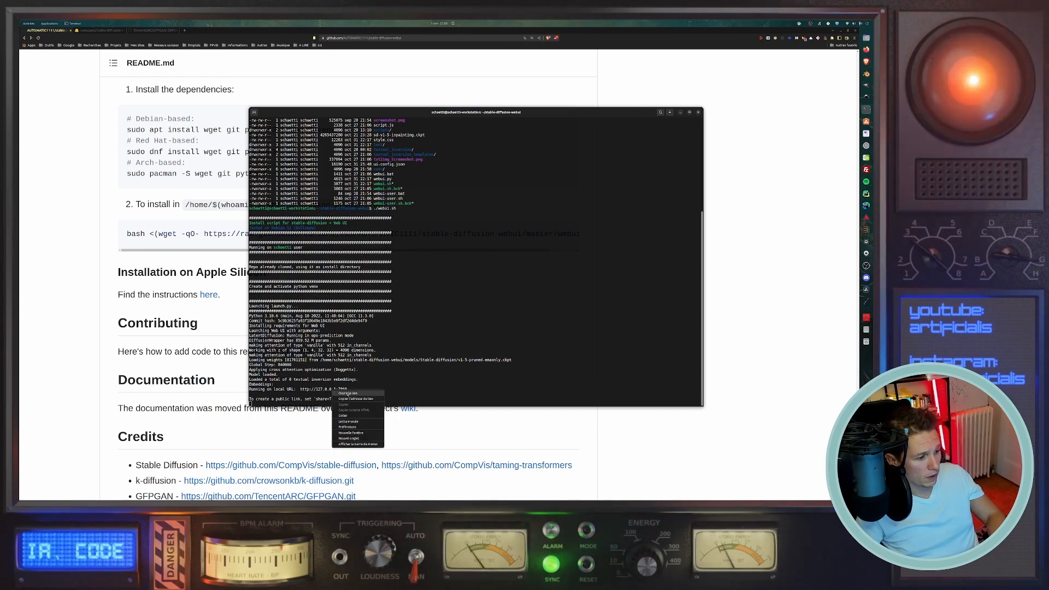
pyautogui.click(348, 394)
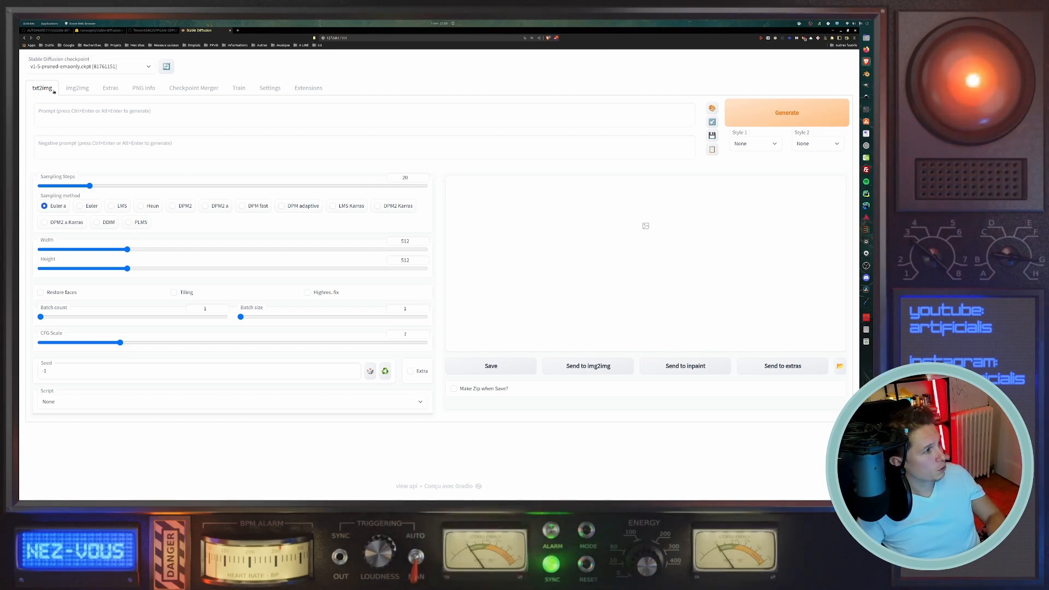
# Enter the txt2img prompt "a duc on the moon" and set Sampling Steps to 28.
pyautogui.click(76, 111)
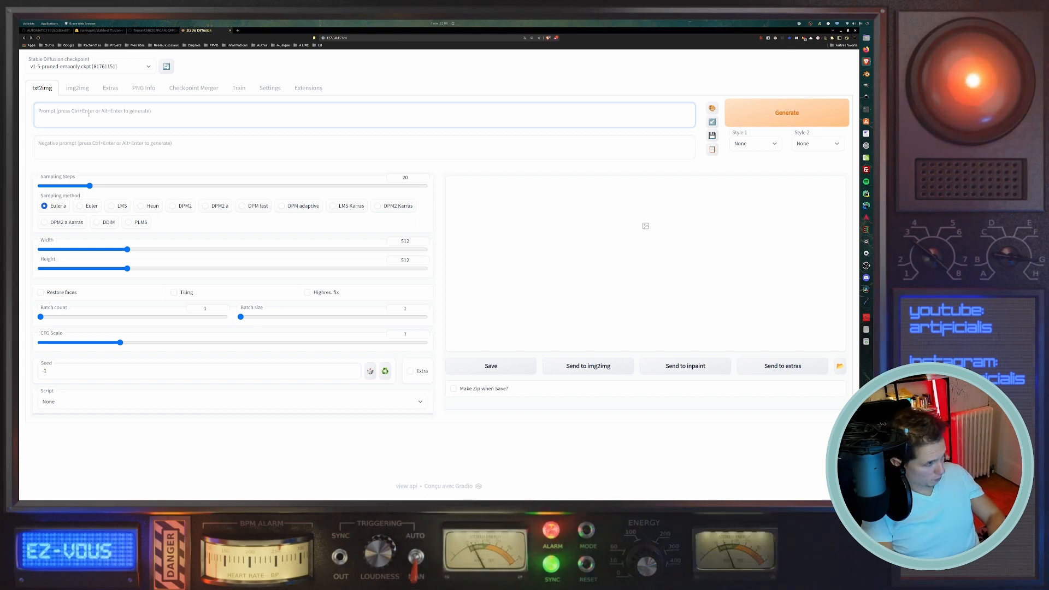
pyautogui.moveTo(82, 112); pyautogui.dragTo(37, 113)
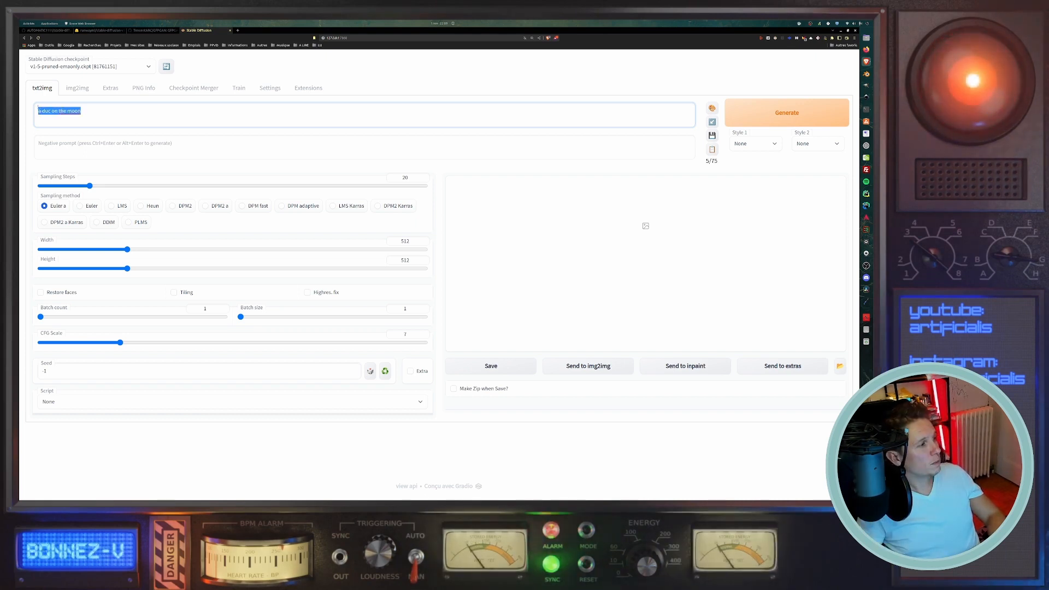
pyautogui.moveTo(91, 186)
pyautogui.mouseDown()
pyautogui.moveTo(287, 194)
pyautogui.moveTo(110, 188)
pyautogui.mouseUp()
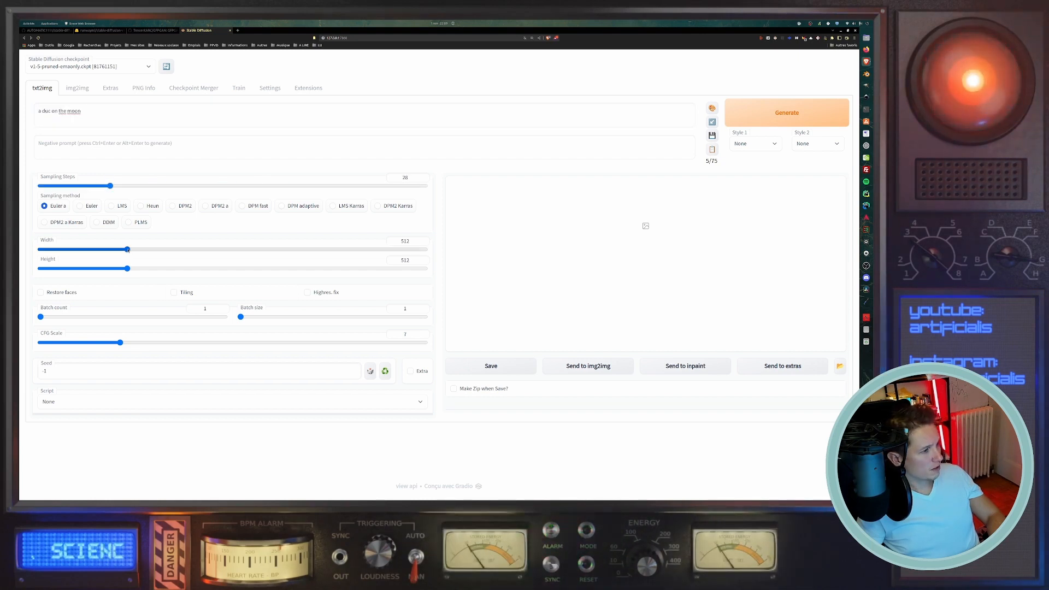
# Turn Restore faces on and off again, and point out the Batch count, Batch size and CFG Scale settings.
pyautogui.click(64, 294)
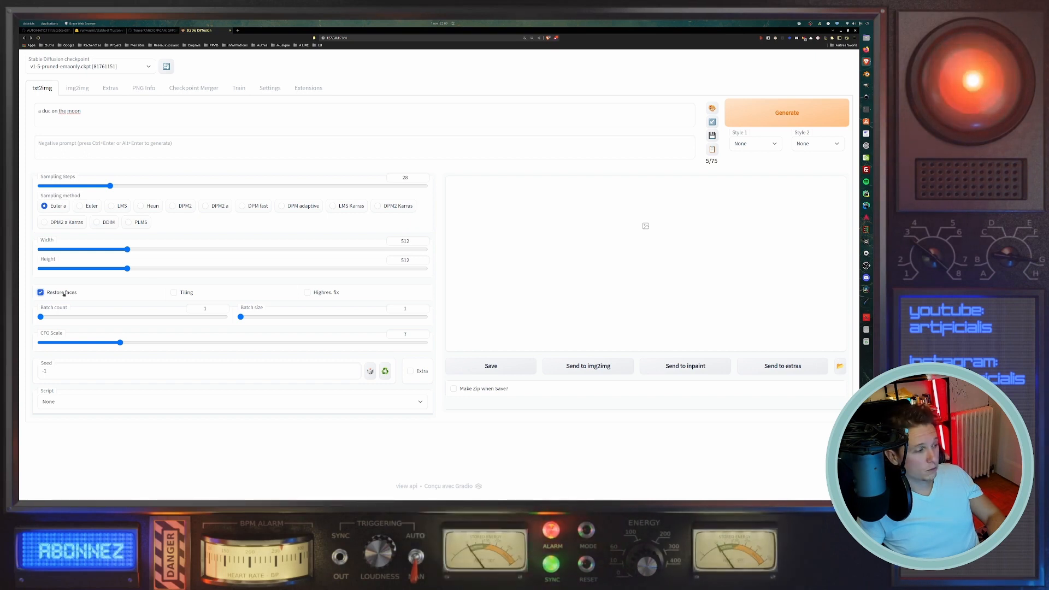
pyautogui.click(65, 294)
pyautogui.moveTo(40, 317)
pyautogui.mouseDown()
pyautogui.moveTo(218, 317)
pyautogui.moveTo(40, 317)
pyautogui.mouseUp()
pyautogui.moveTo(240, 317); pyautogui.dragTo(219, 327)
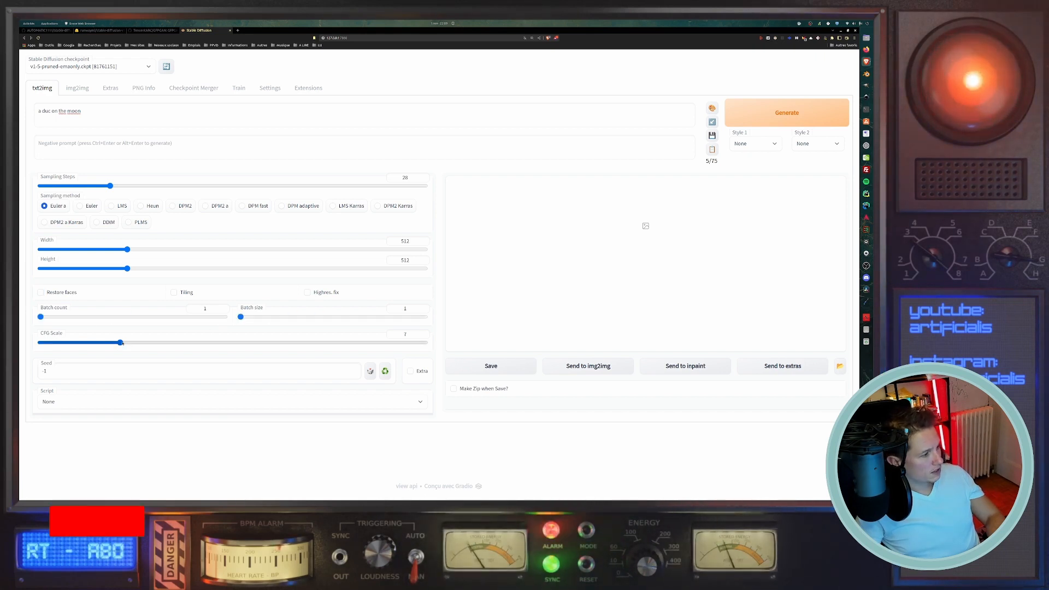
pyautogui.moveTo(44, 333); pyautogui.dragTo(121, 348)
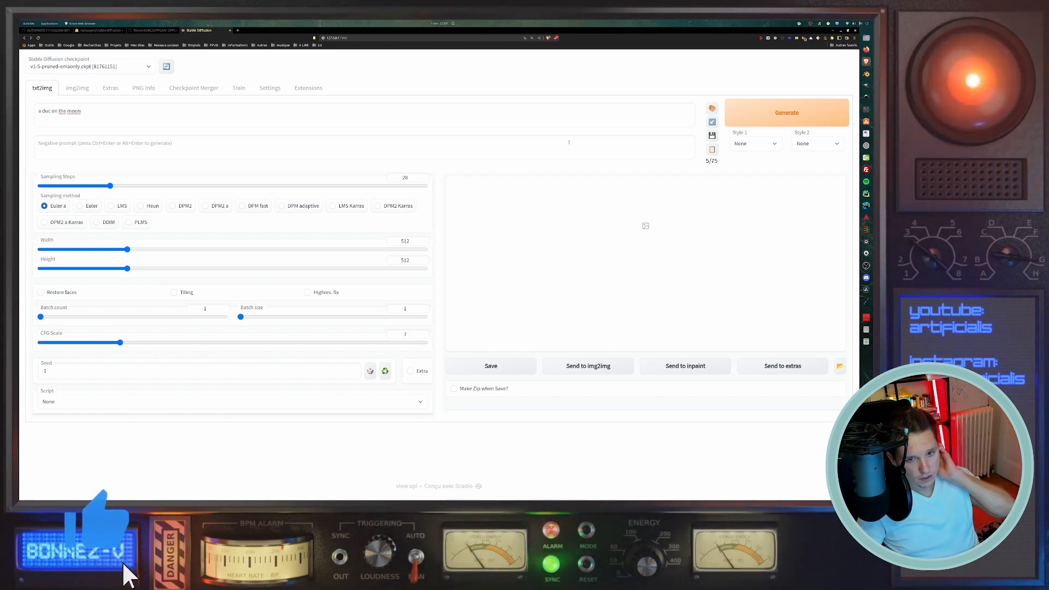
# Generate the txt2img image and point out the Batch count setting.
pyautogui.click(731, 107)
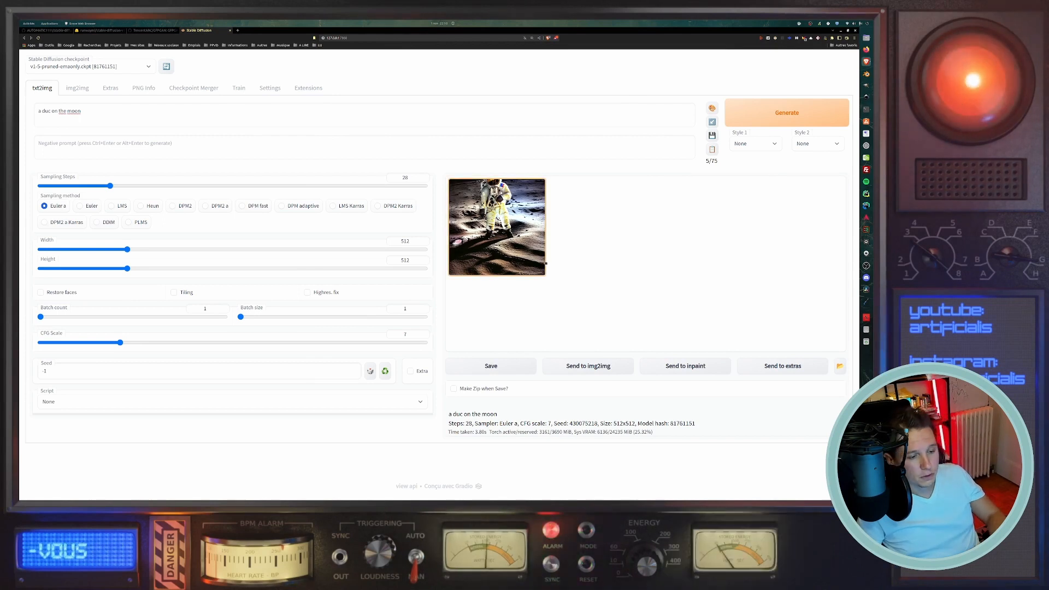
pyautogui.moveTo(40, 317)
pyautogui.mouseDown()
pyautogui.moveTo(139, 318)
pyautogui.moveTo(25, 311)
pyautogui.mouseUp()
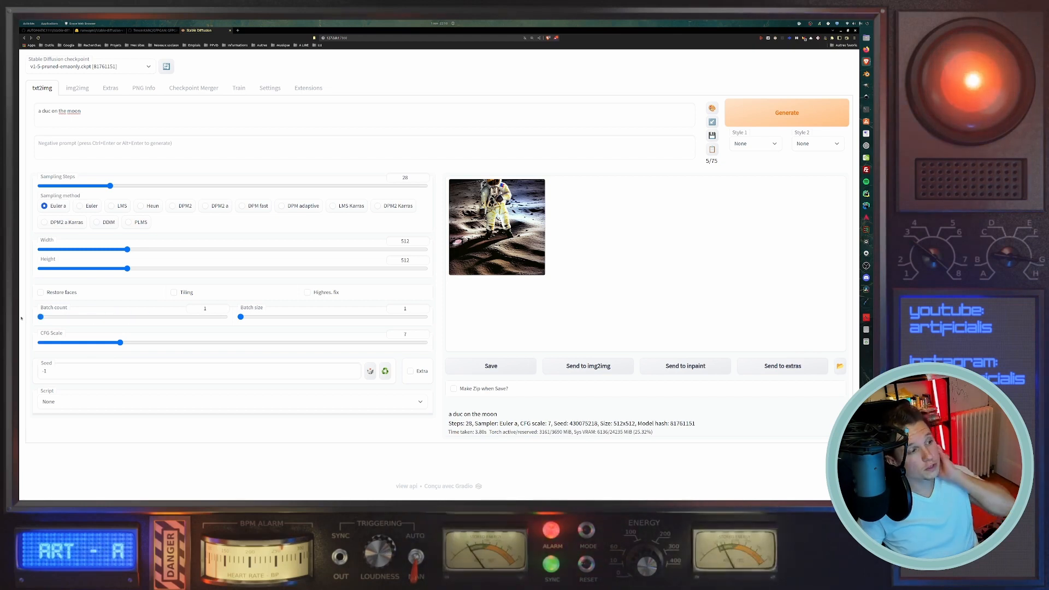
# Switch to img2img and load the photo of the curly-haired woman in an orange jacket as the source image.
pyautogui.click(77, 88)
pyautogui.click(122, 111)
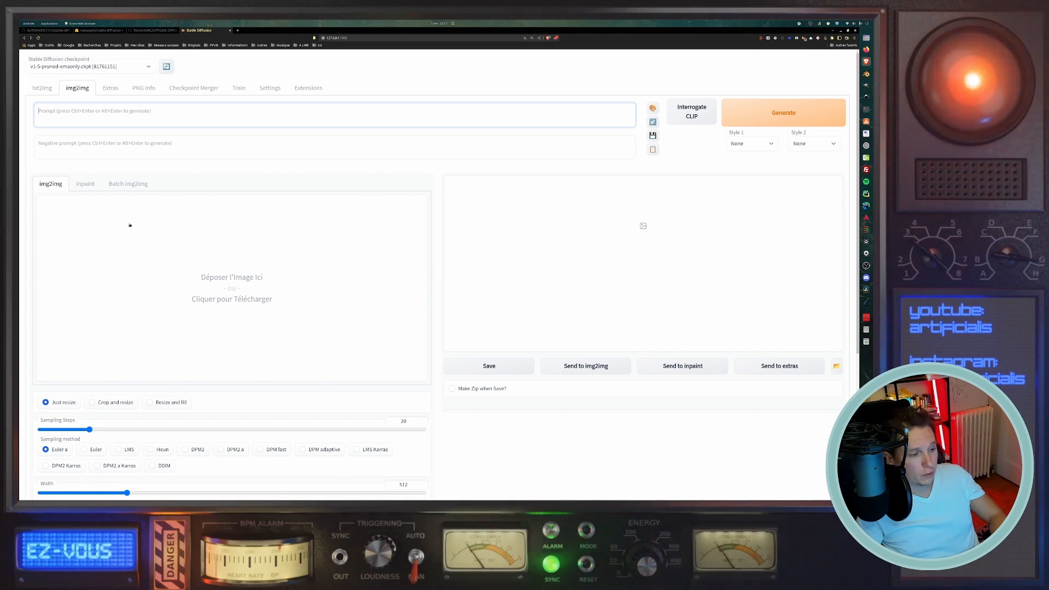
pyautogui.click(231, 288)
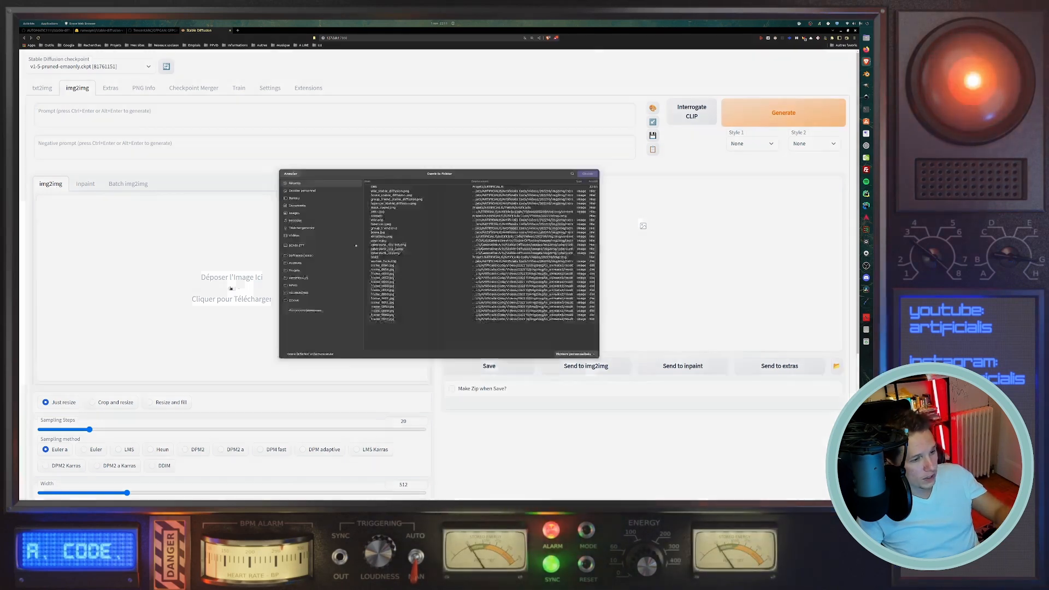
pyautogui.click(383, 205)
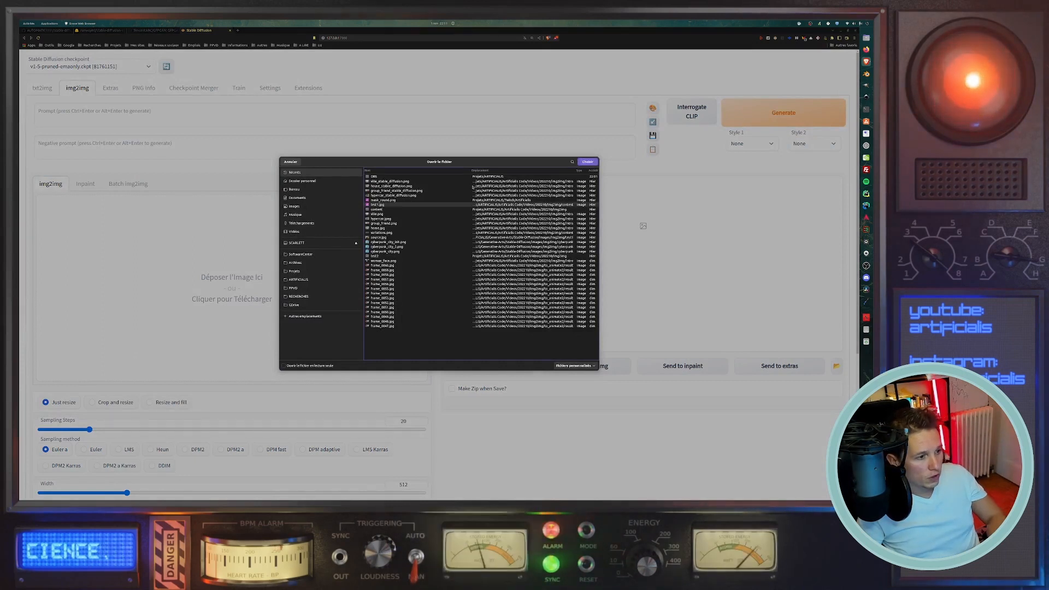
pyautogui.click(588, 163)
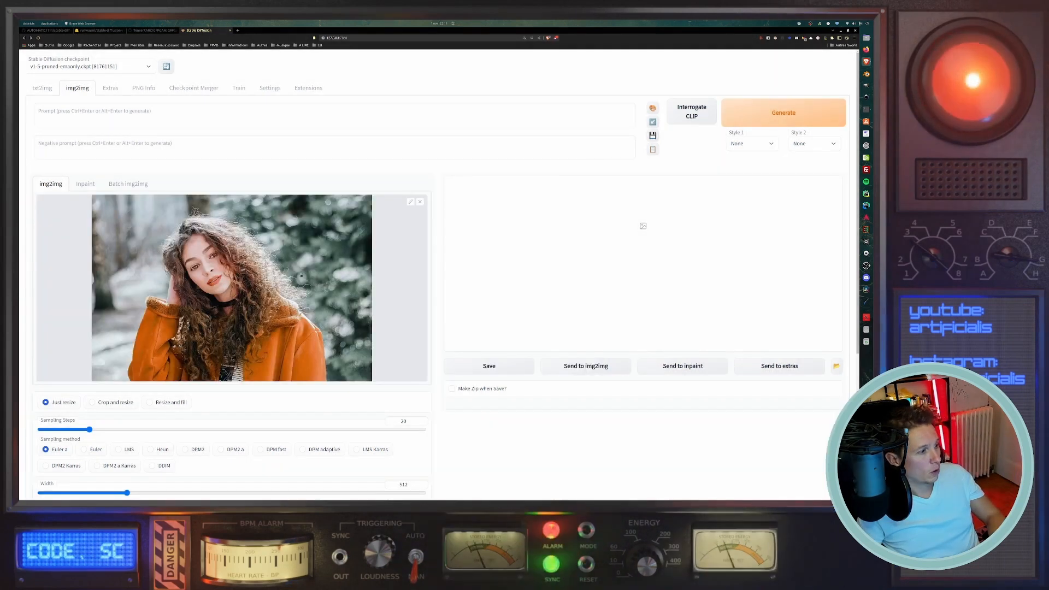
# Look over the img2img settings and set Sampling Steps to 43.
pyautogui.scroll(-1, 237, 315)
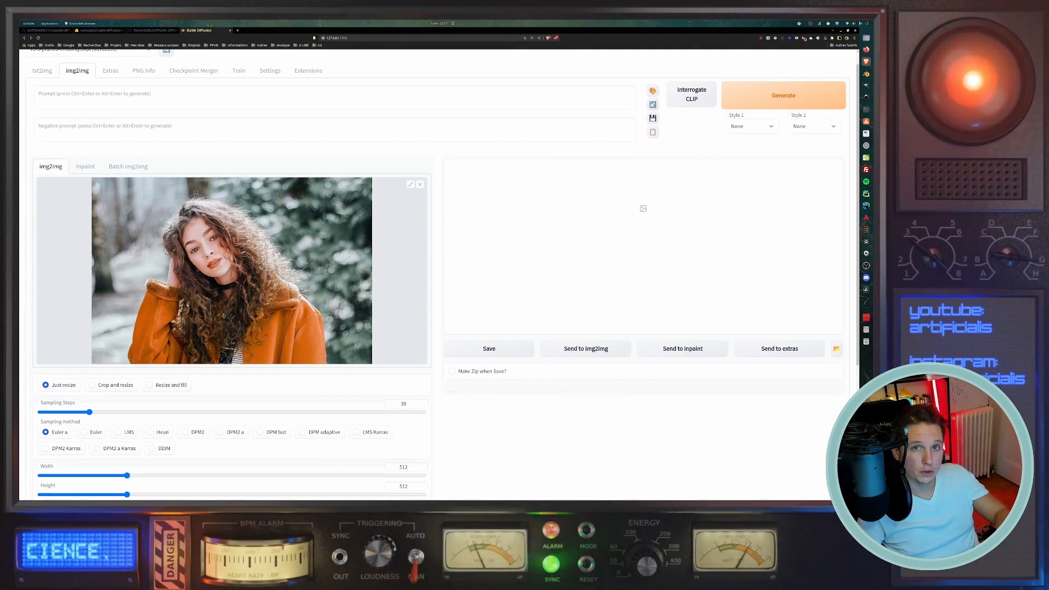
pyautogui.scroll(-1, 223, 316)
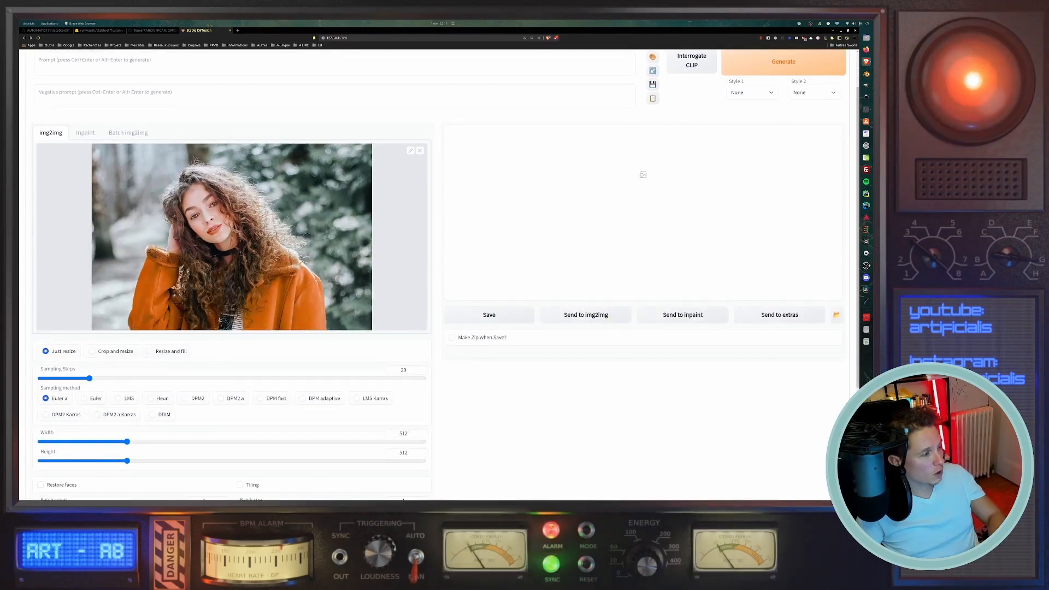
pyautogui.scroll(2, 111, 259)
pyautogui.scroll(-2, 131, 146)
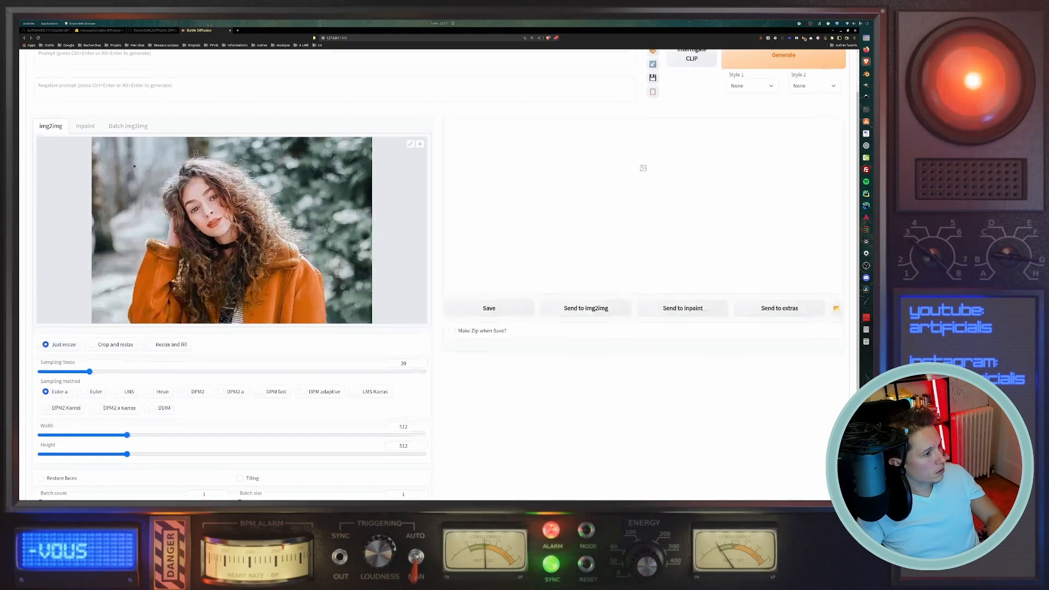
pyautogui.scroll(2, 137, 246)
pyautogui.scroll(-1, 140, 298)
pyautogui.scroll(-3, 141, 298)
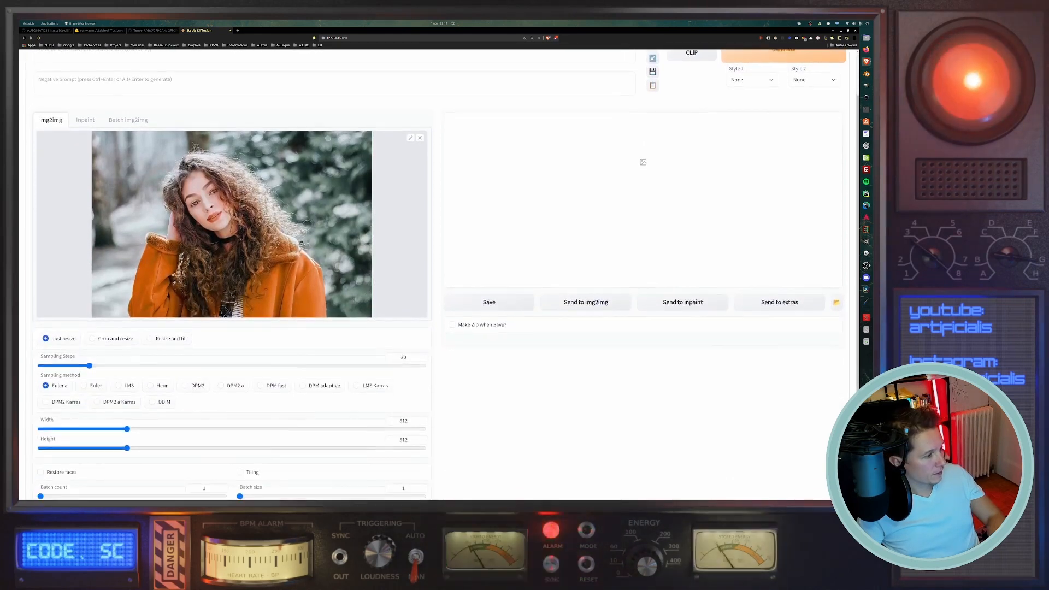
pyautogui.scroll(-2, 241, 211)
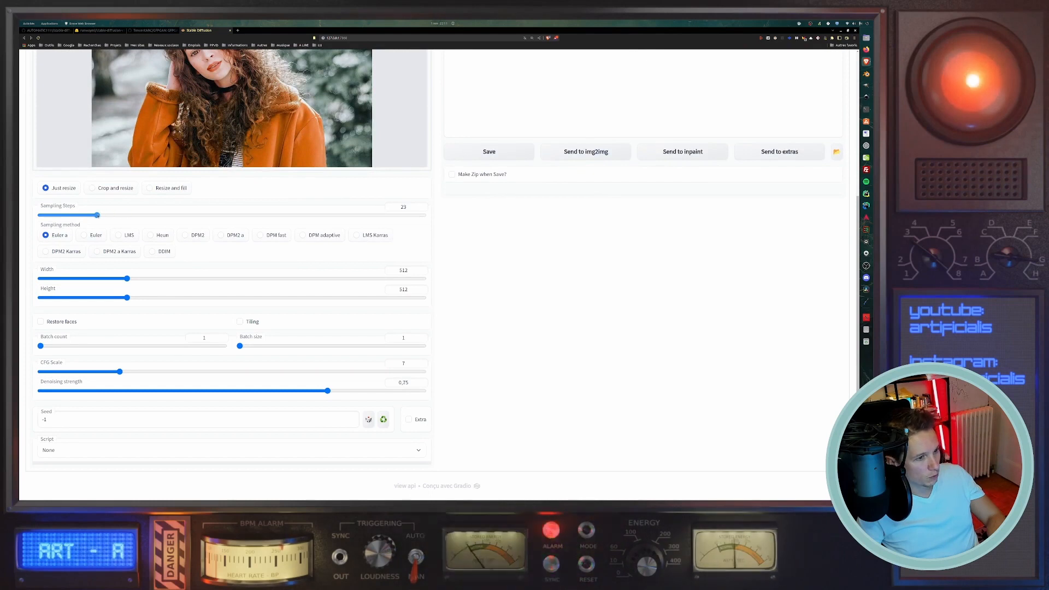
pyautogui.moveTo(151, 217); pyautogui.dragTo(148, 217)
pyautogui.scroll(4, 520, 290)
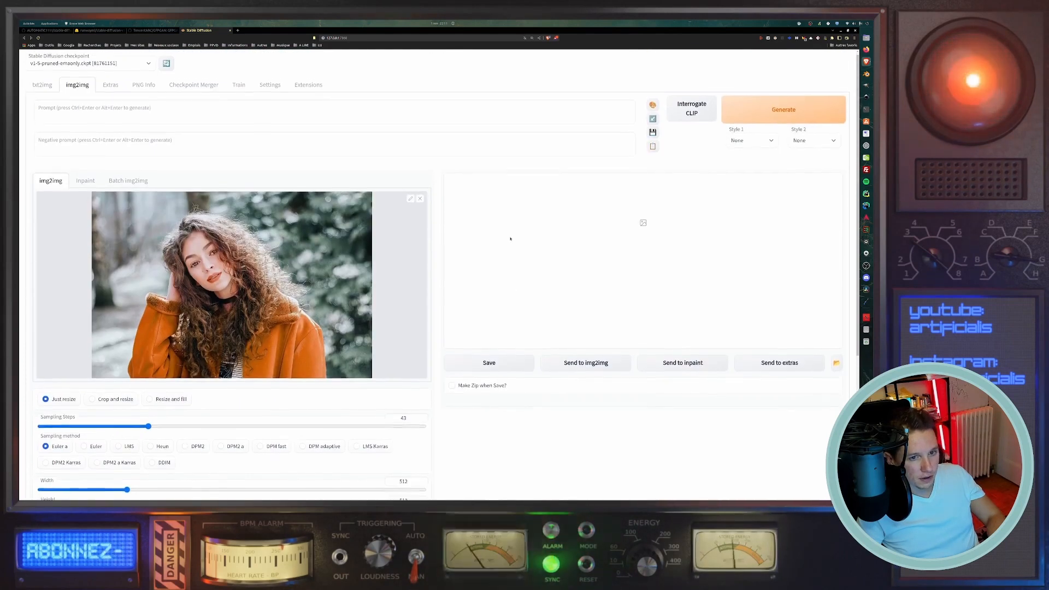
# Create a prompt from the photo with Interrogate CLIP and delete the artist attribution at its end.
pyautogui.moveTo(664, 92); pyautogui.dragTo(695, 111)
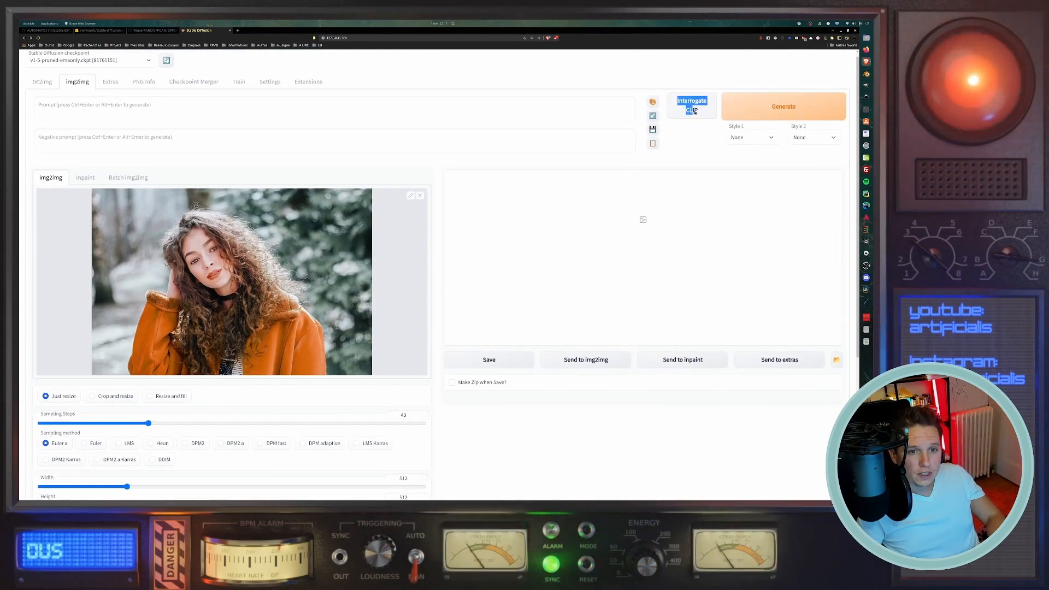
pyautogui.click(699, 132)
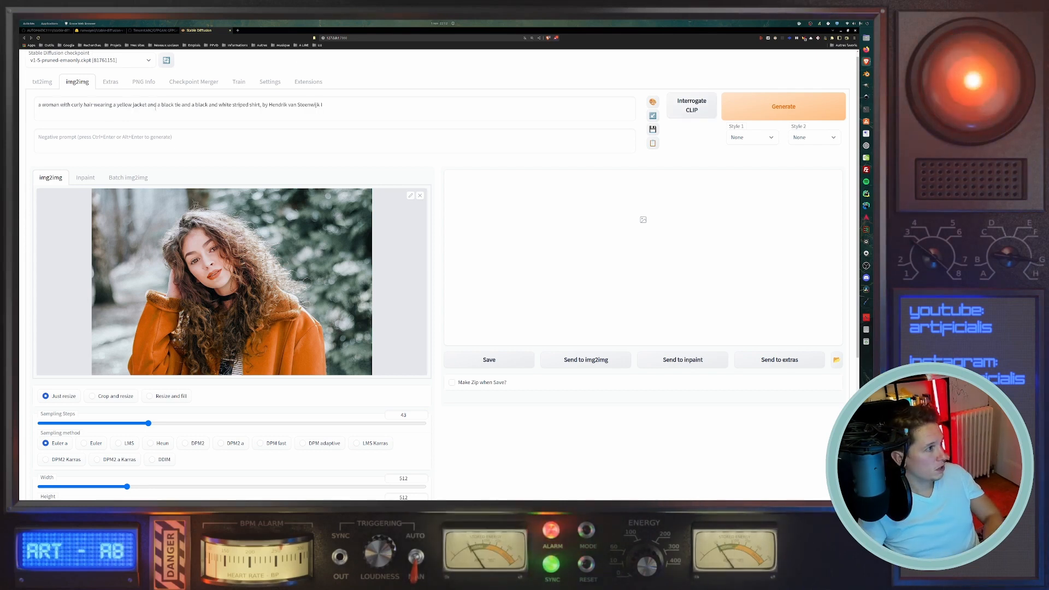
pyautogui.click(85, 107)
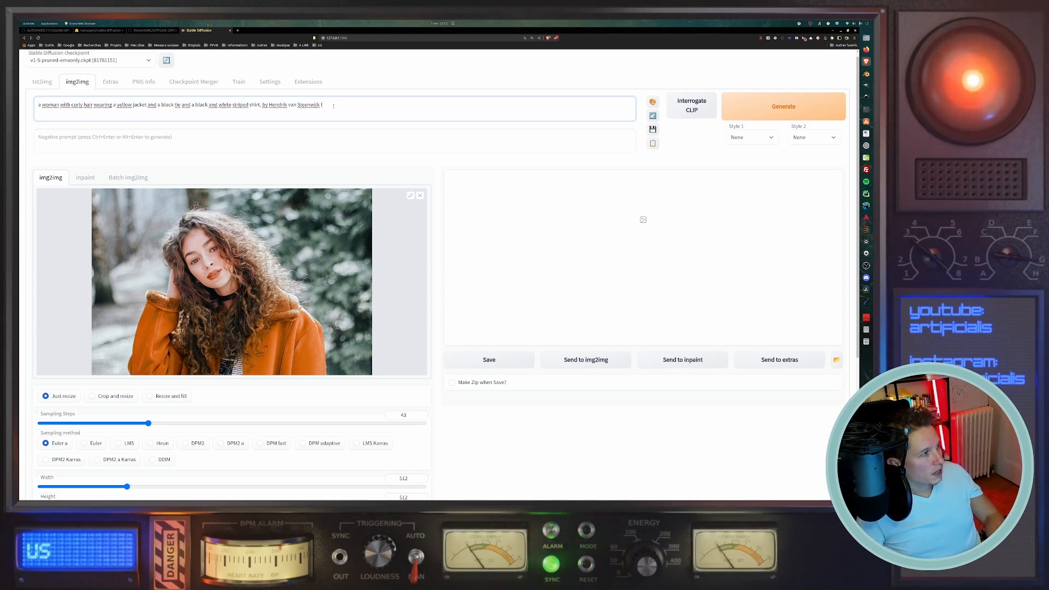
pyautogui.moveTo(326, 106); pyautogui.dragTo(274, 106)
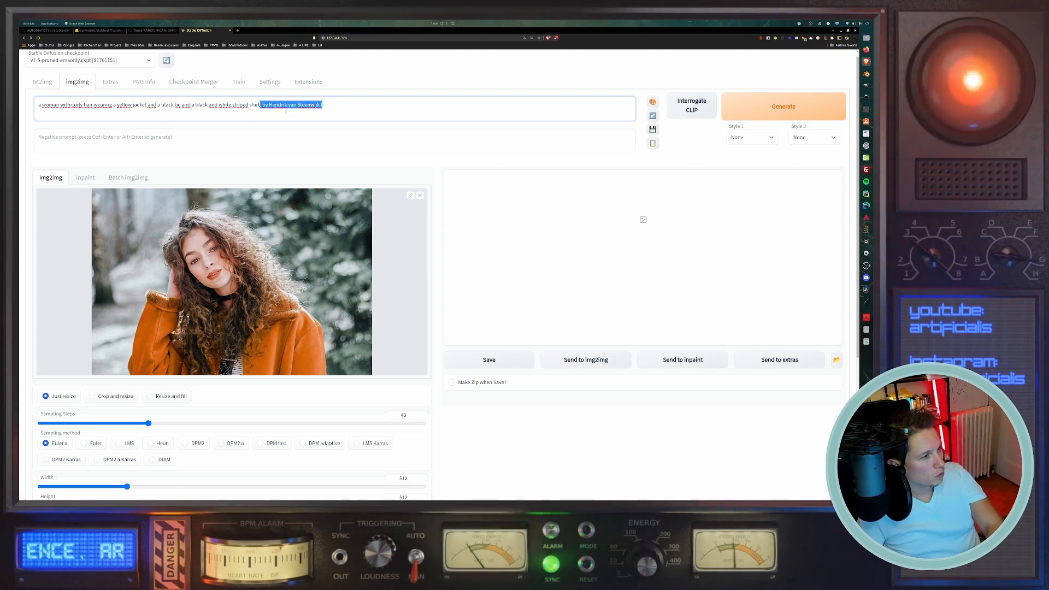
pyautogui.press('BackSpace')
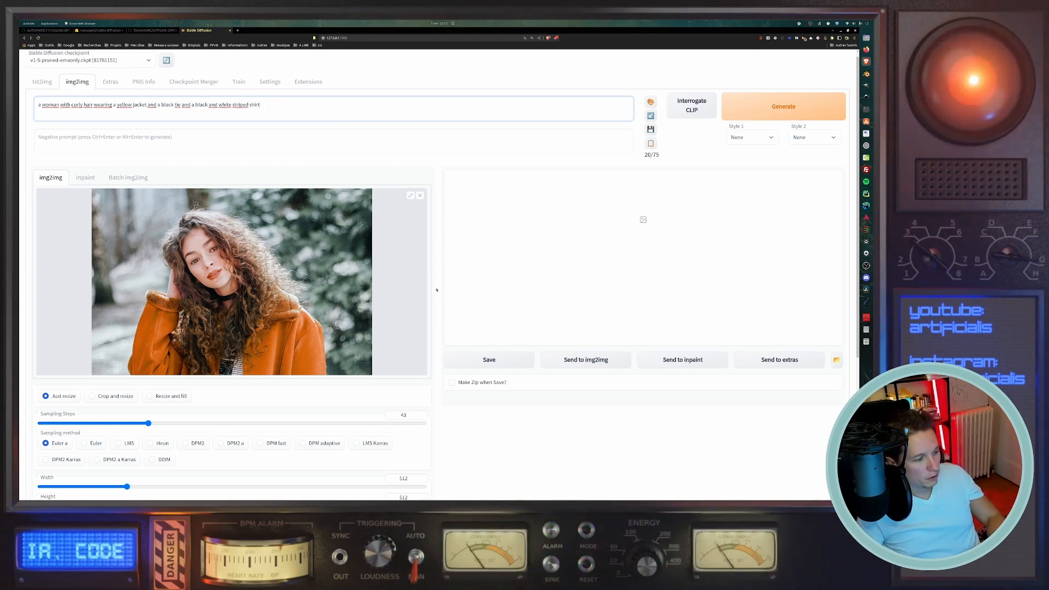
# Generate the img2img picture from the edited prompt and enlarge the result in the gallery.
pyautogui.click(763, 112)
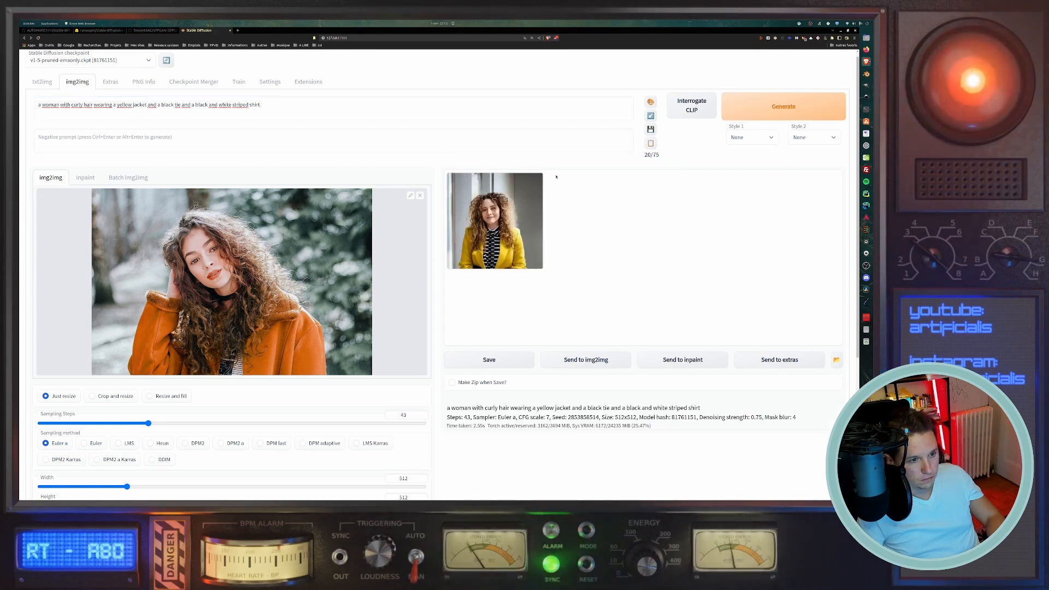
pyautogui.click(533, 214)
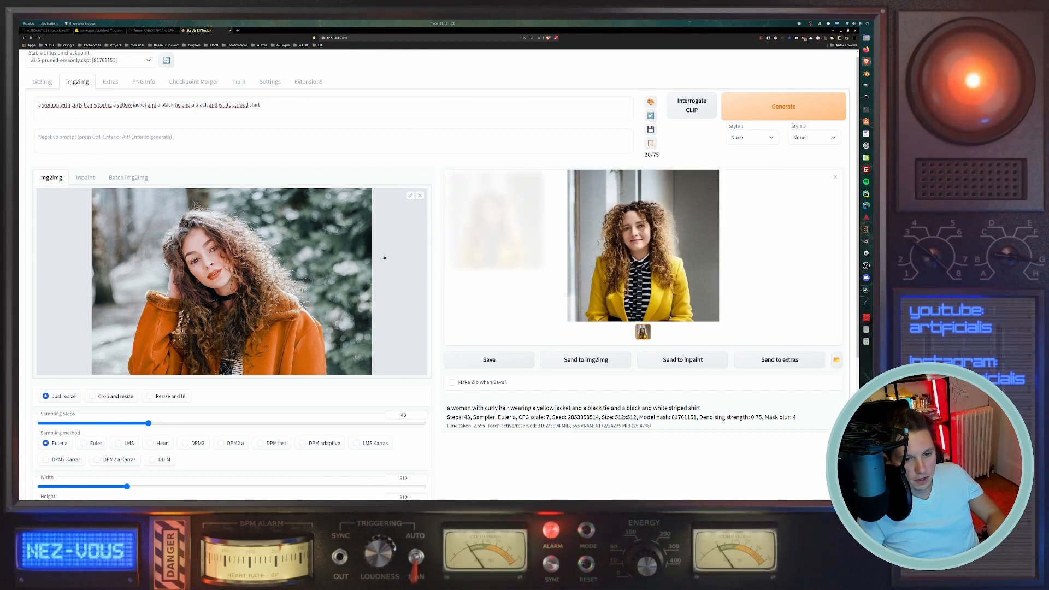
# Compare the generated picture with the source photo and look over the img2img settings, including CFG Scale and Denoising strength.
pyautogui.scroll(-1, 593, 260)
pyautogui.scroll(1, 580, 260)
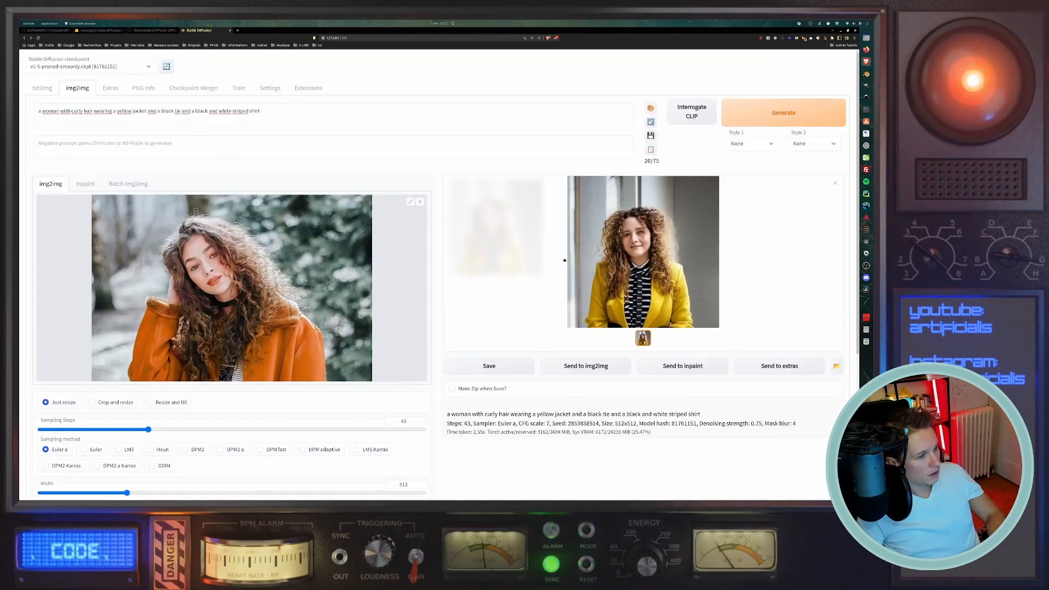
pyautogui.scroll(-1, 568, 260)
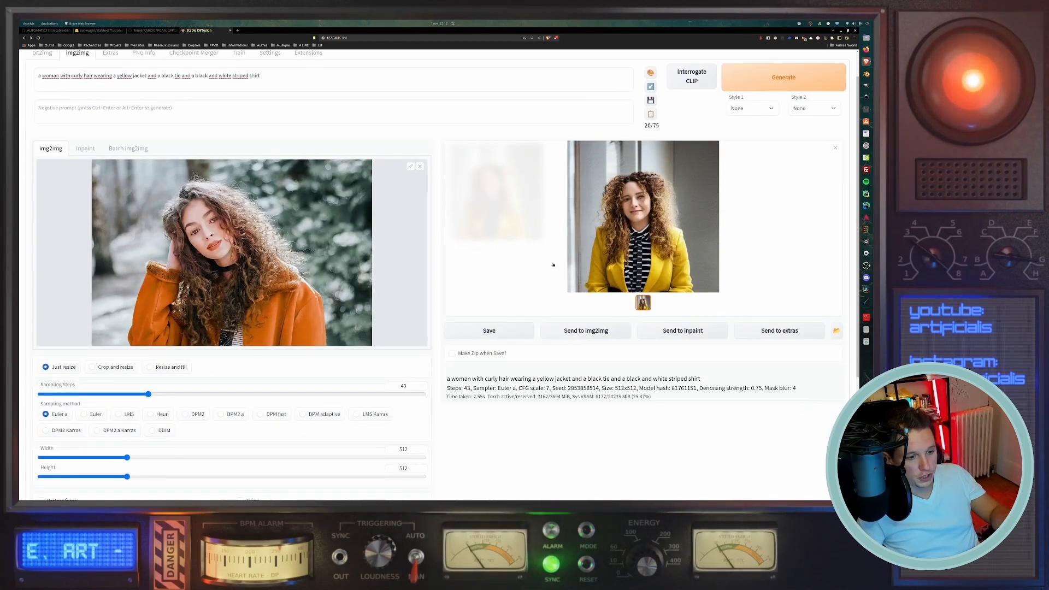
pyautogui.scroll(-5, 553, 265)
pyautogui.scroll(-1, 244, 356)
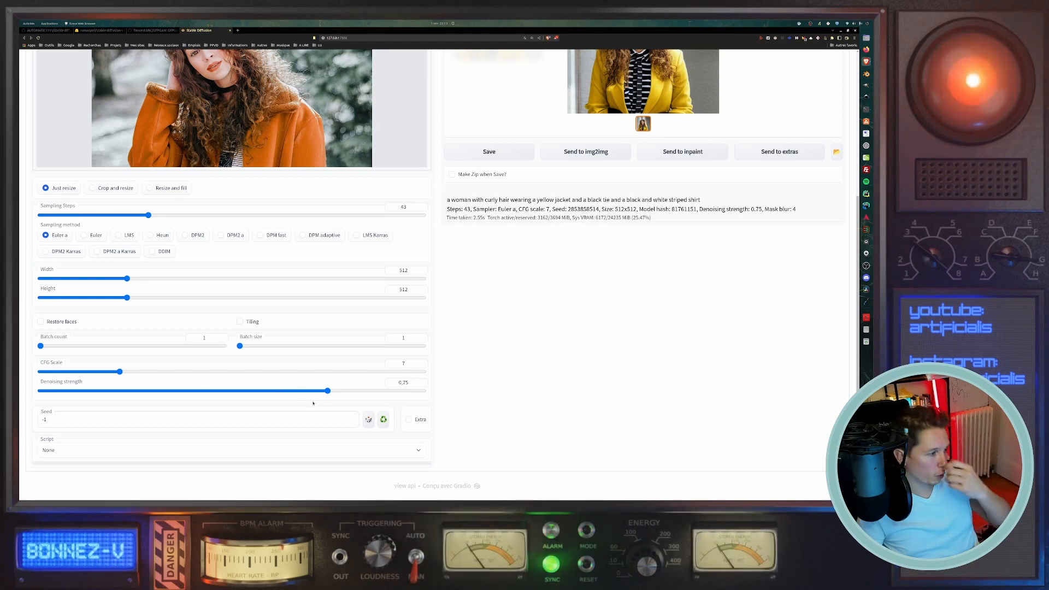
pyautogui.scroll(2, 302, 378)
pyautogui.scroll(-1, 301, 378)
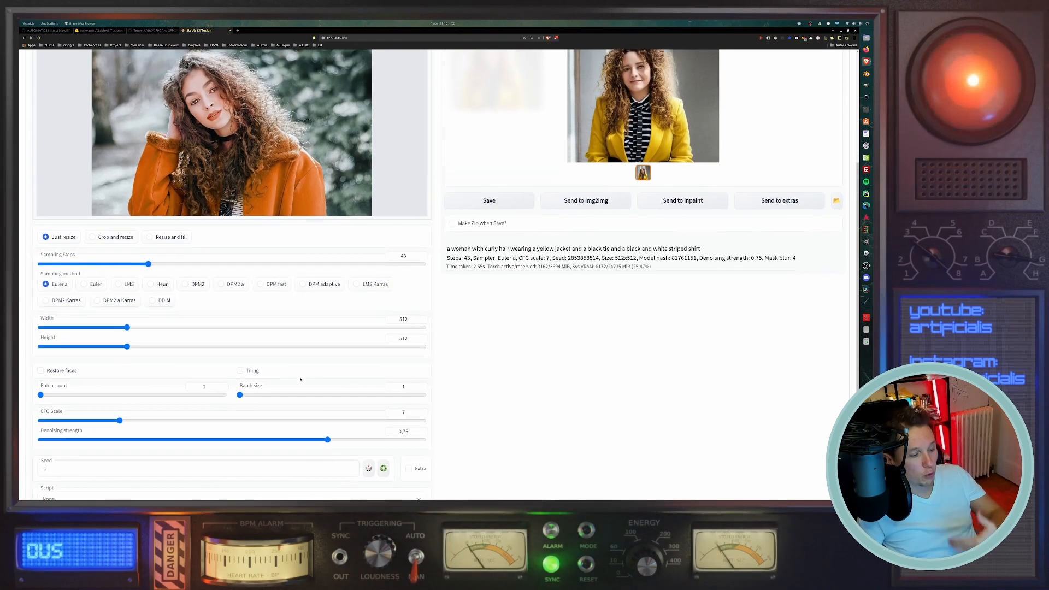
pyautogui.scroll(1, 316, 401)
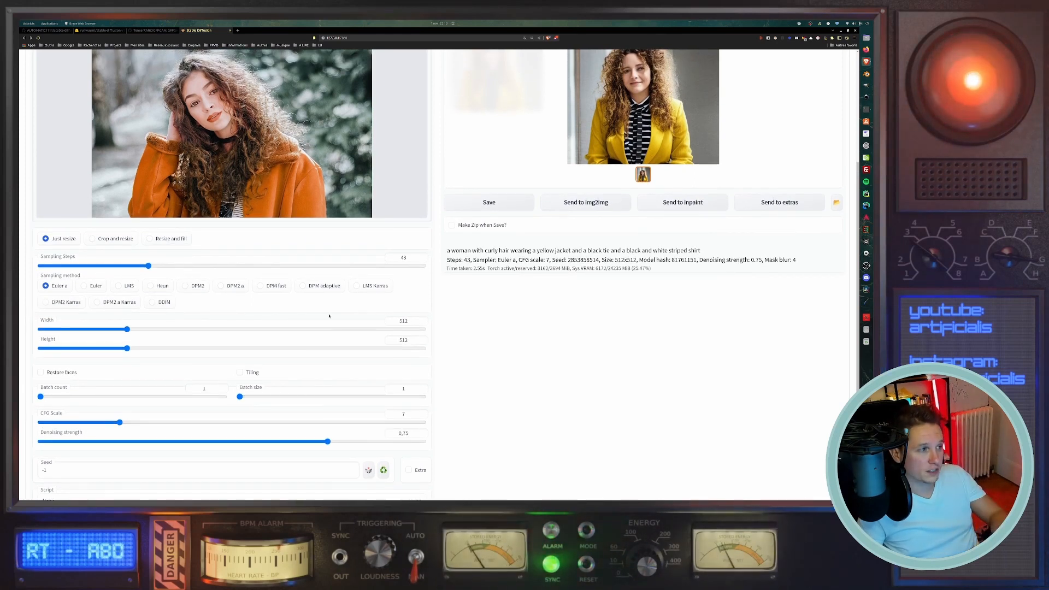
pyautogui.scroll(4, 316, 400)
pyautogui.scroll(-6, 300, 403)
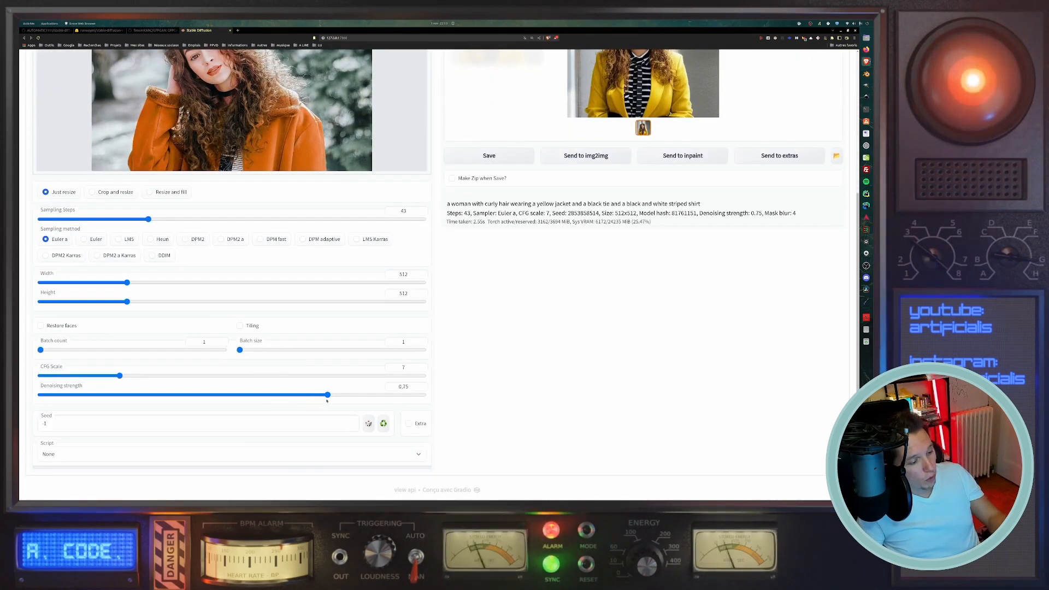
pyautogui.scroll(6, 327, 394)
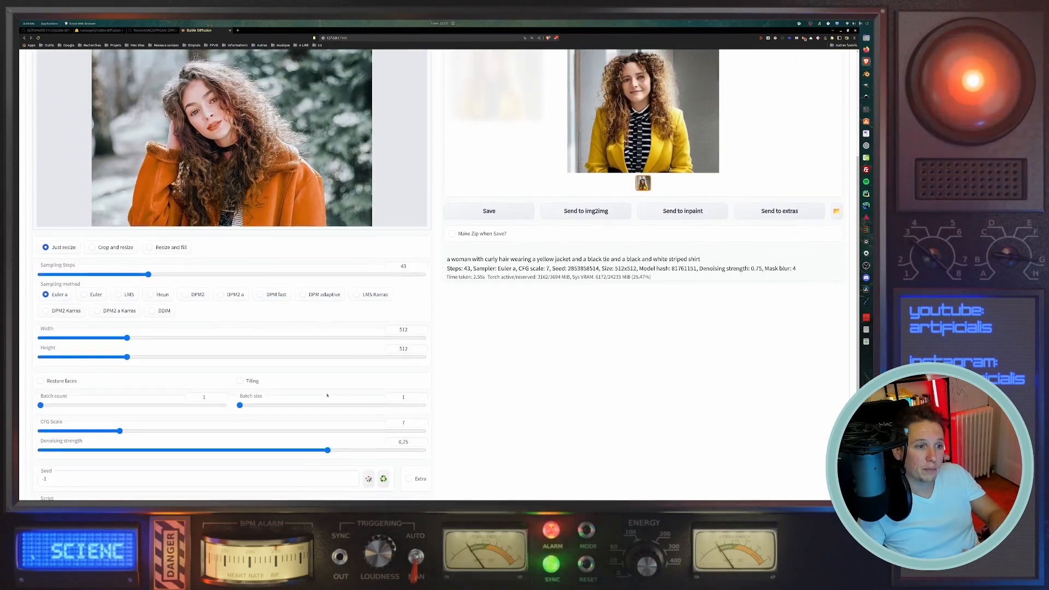
pyautogui.scroll(1, 331, 388)
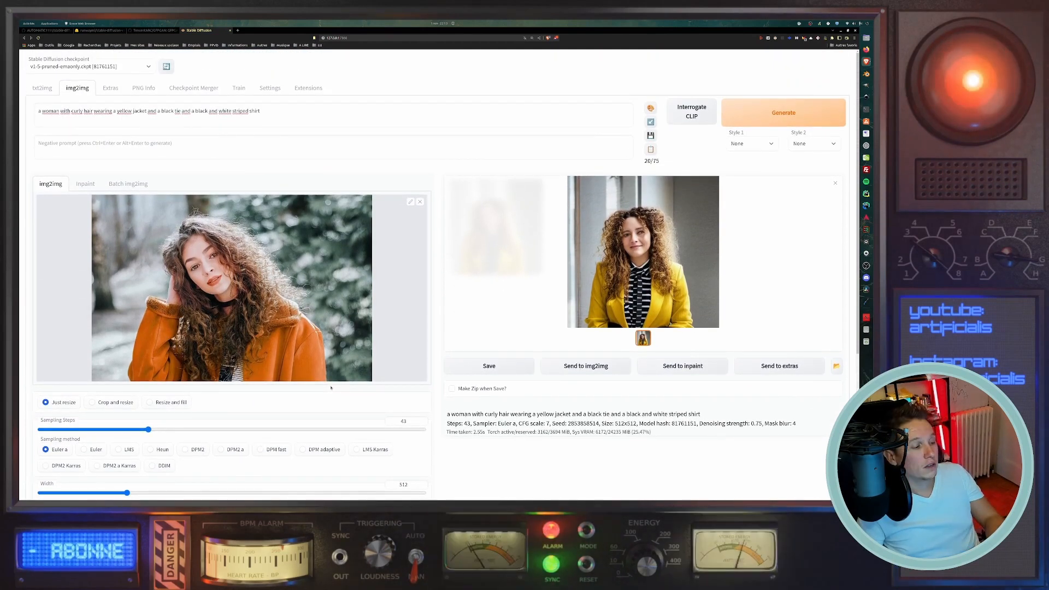
# Set Denoising strength to 0 and generate the img2img picture.
pyautogui.scroll(-5, 330, 389)
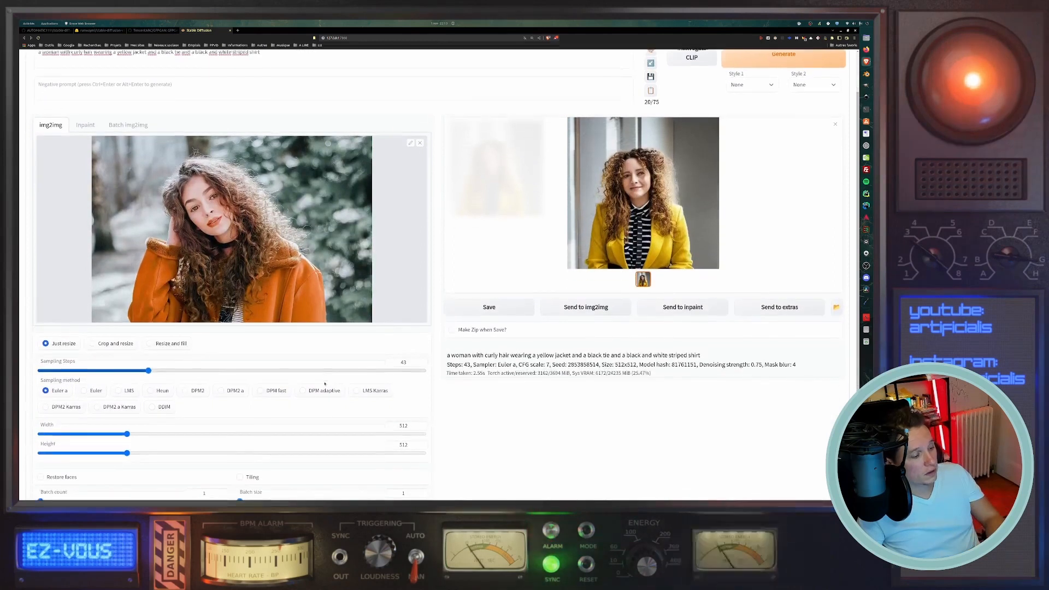
pyautogui.scroll(-2, 282, 383)
pyautogui.click(86, 405)
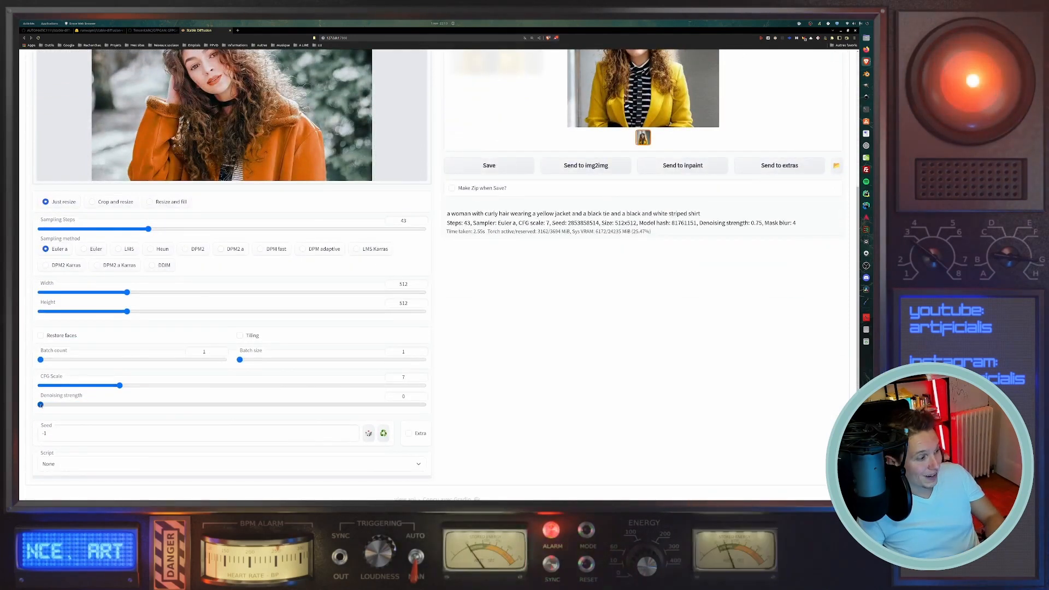
pyautogui.scroll(6, 353, 368)
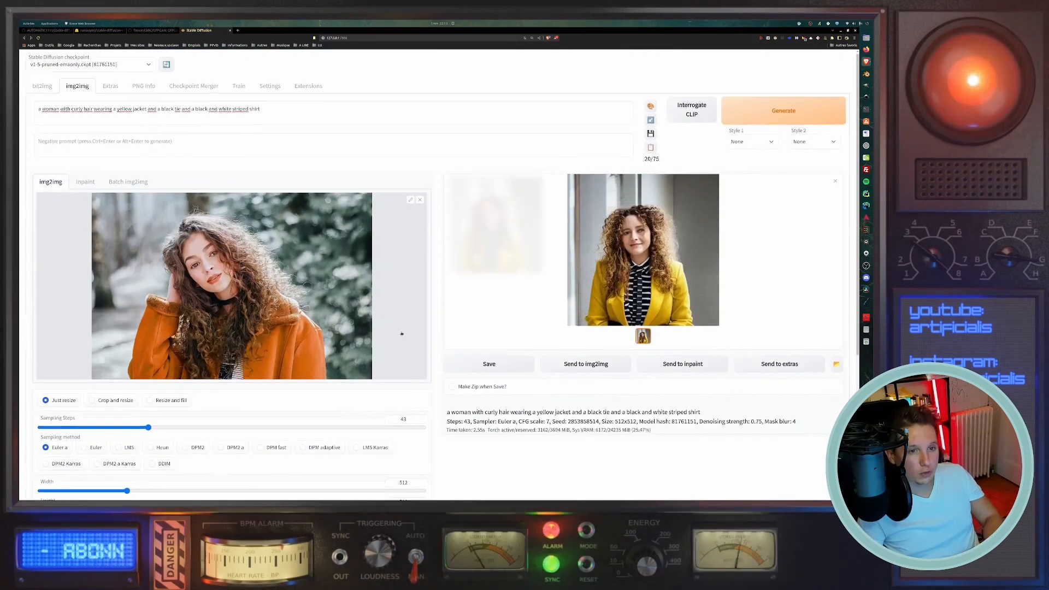
pyautogui.click(758, 118)
pyautogui.scroll(-1, 475, 249)
pyautogui.scroll(1, 477, 249)
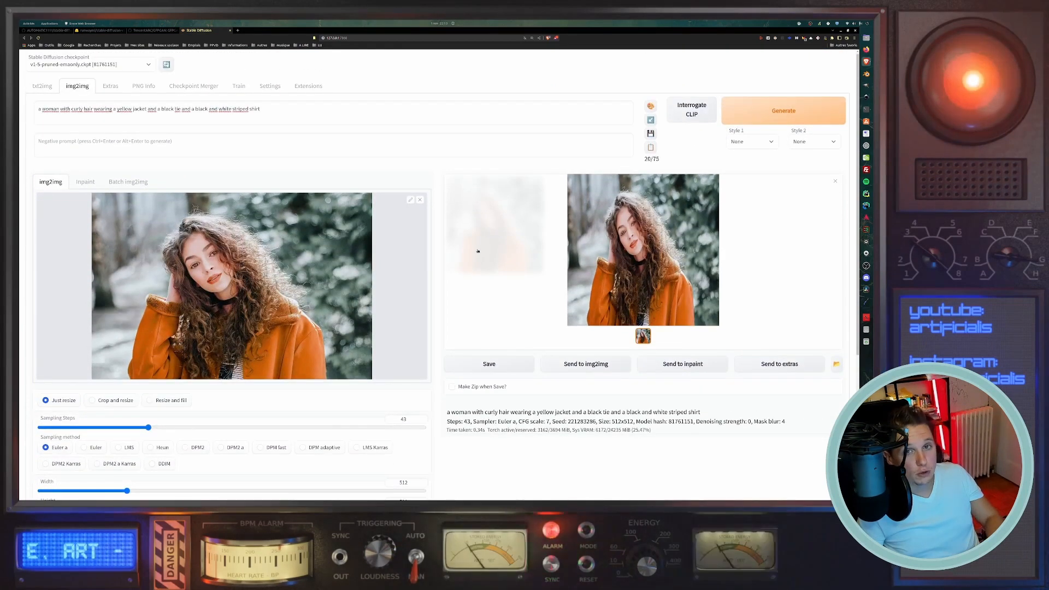
# Widen the output to 768 pixels and generate the picture again.
pyautogui.scroll(-5, 478, 250)
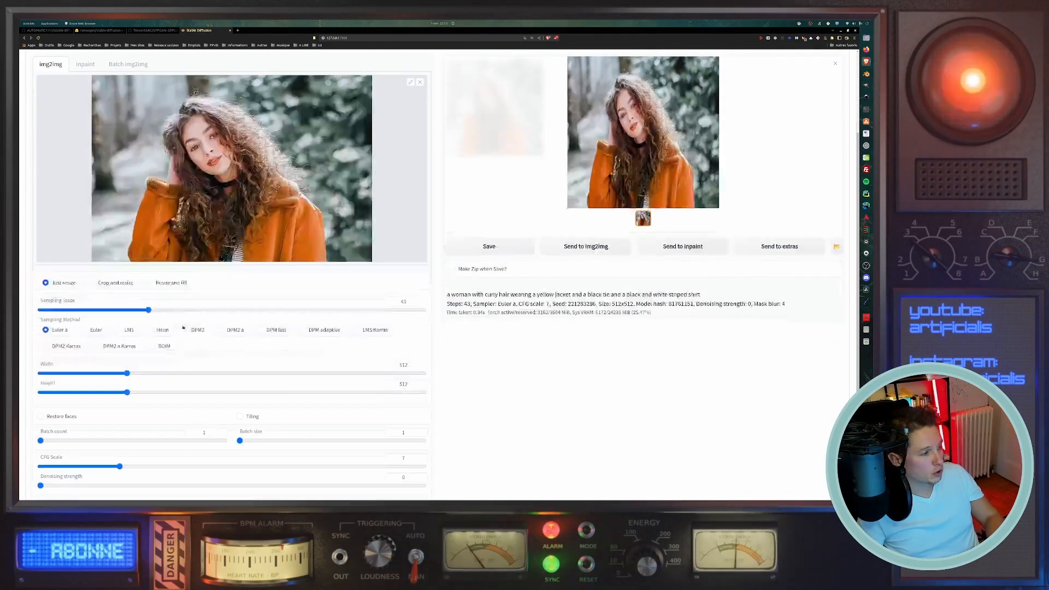
pyautogui.scroll(1, 156, 333)
pyautogui.moveTo(127, 350)
pyautogui.mouseDown()
pyautogui.moveTo(176, 351)
pyautogui.moveTo(140, 351)
pyautogui.mouseUp()
pyautogui.scroll(2, 194, 341)
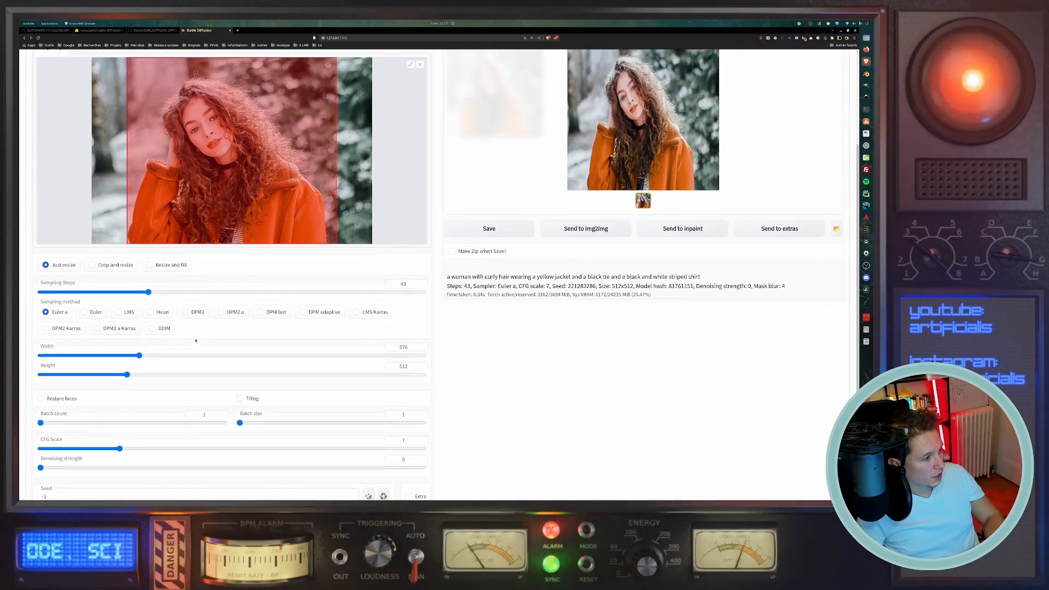
pyautogui.moveTo(141, 409); pyautogui.dragTo(177, 409)
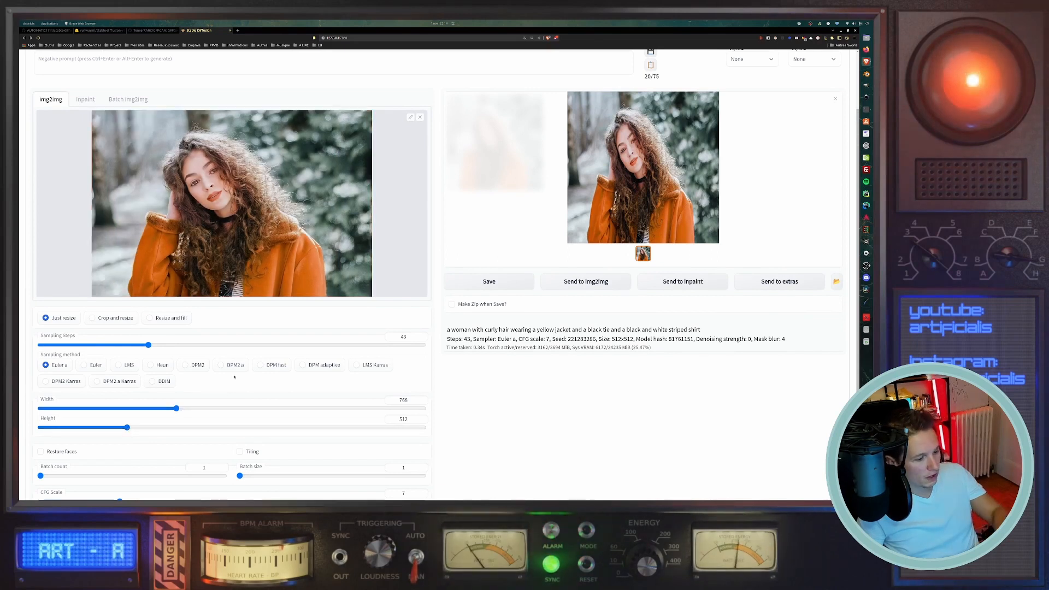
pyautogui.scroll(-4, 248, 353)
pyautogui.scroll(7, 248, 354)
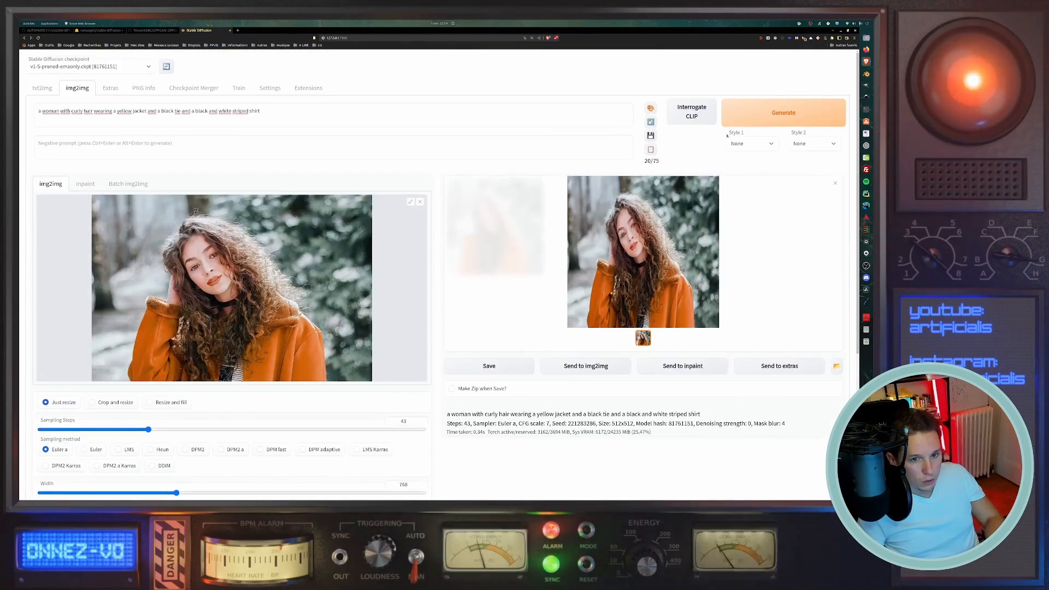
pyautogui.click(784, 112)
# Set Denoising strength to 0.5 and generate another img2img picture.
pyautogui.scroll(-3, 596, 164)
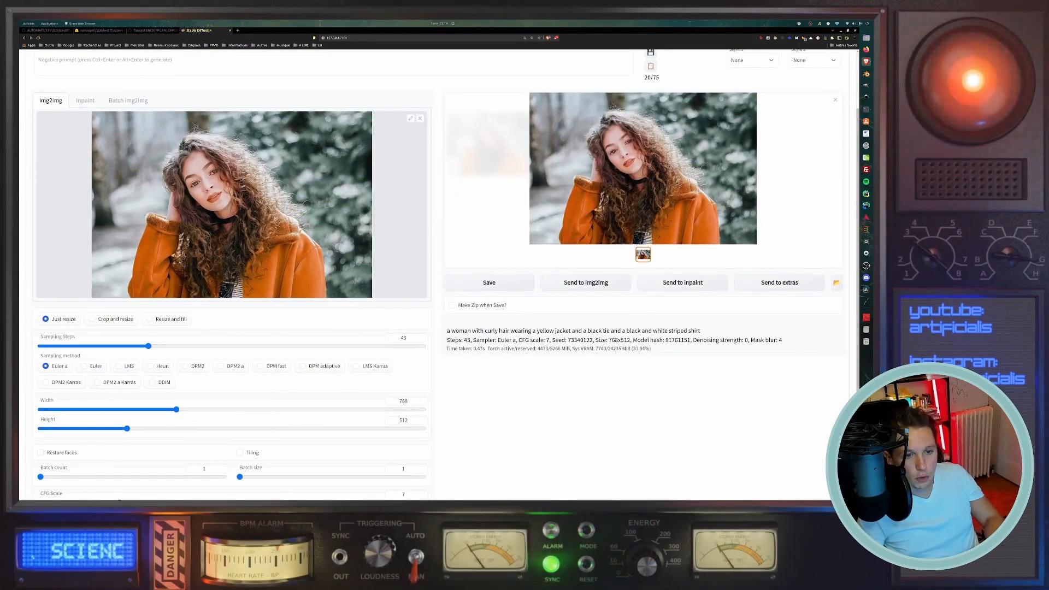
pyautogui.scroll(-3, 630, 176)
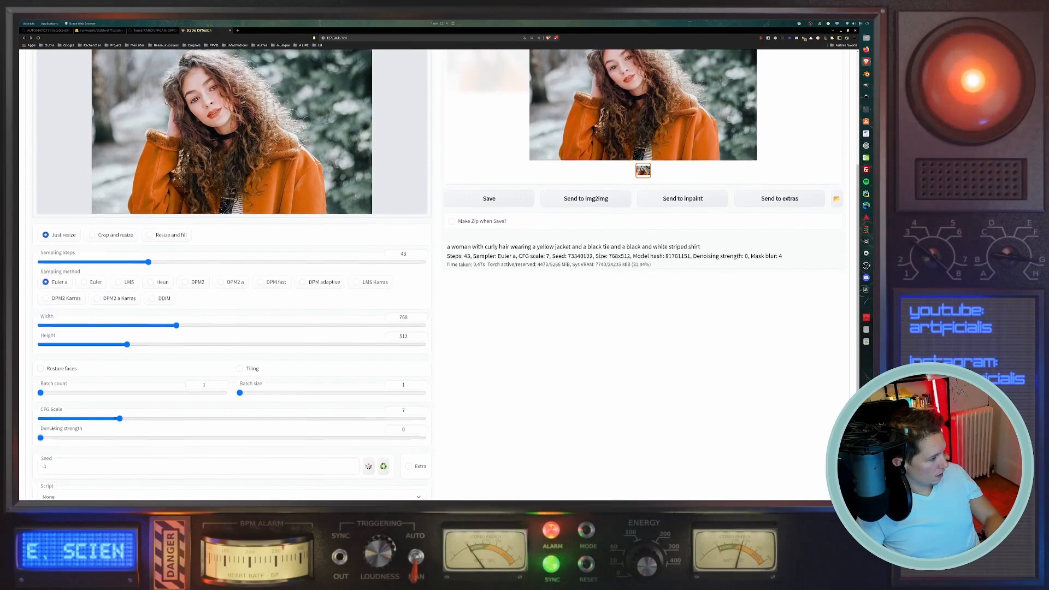
pyautogui.moveTo(98, 444); pyautogui.dragTo(224, 440)
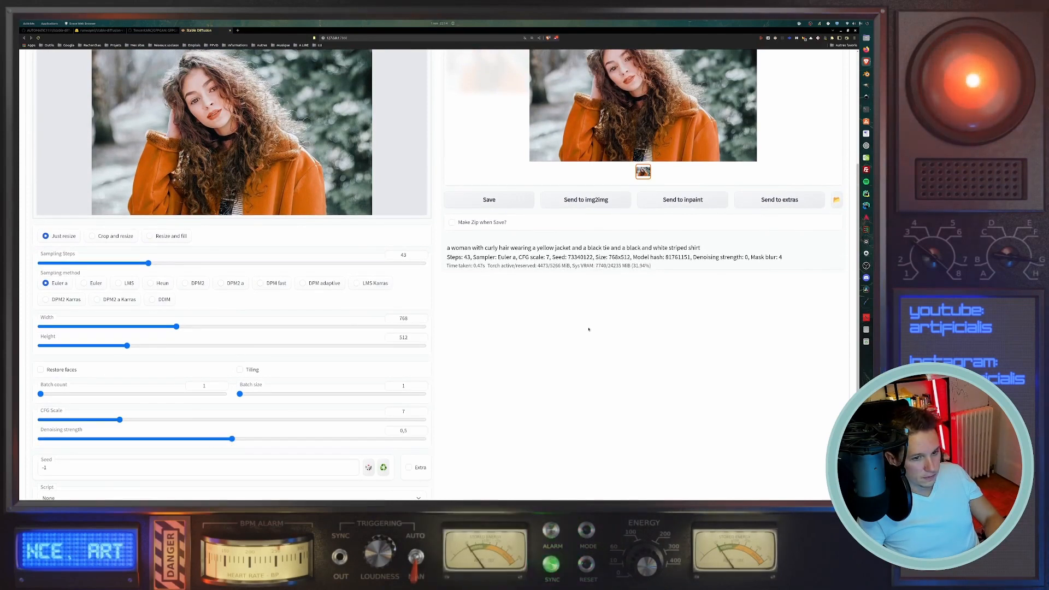
pyautogui.scroll(6, 586, 330)
pyautogui.click(768, 121)
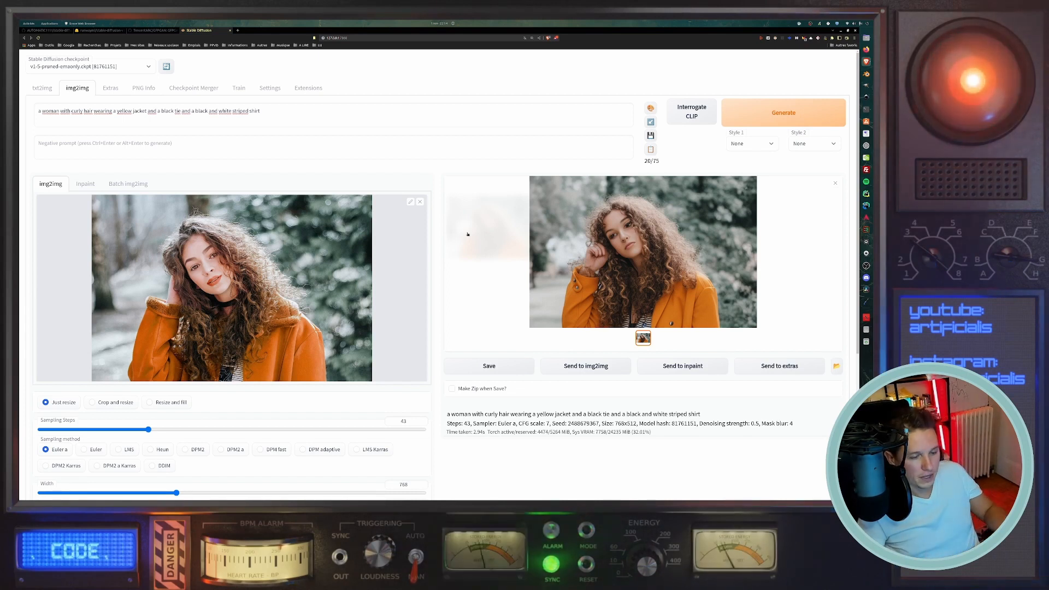
# Raise Denoising strength to 0.92 and generate a new variation of the photo.
pyautogui.scroll(-4, 232, 391)
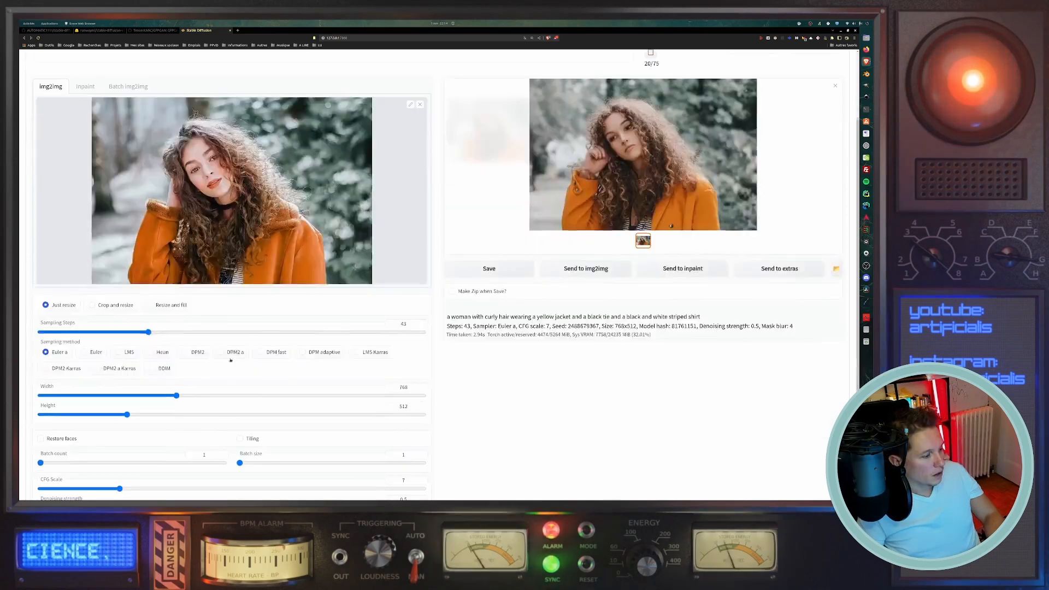
pyautogui.moveTo(231, 392); pyautogui.dragTo(392, 391)
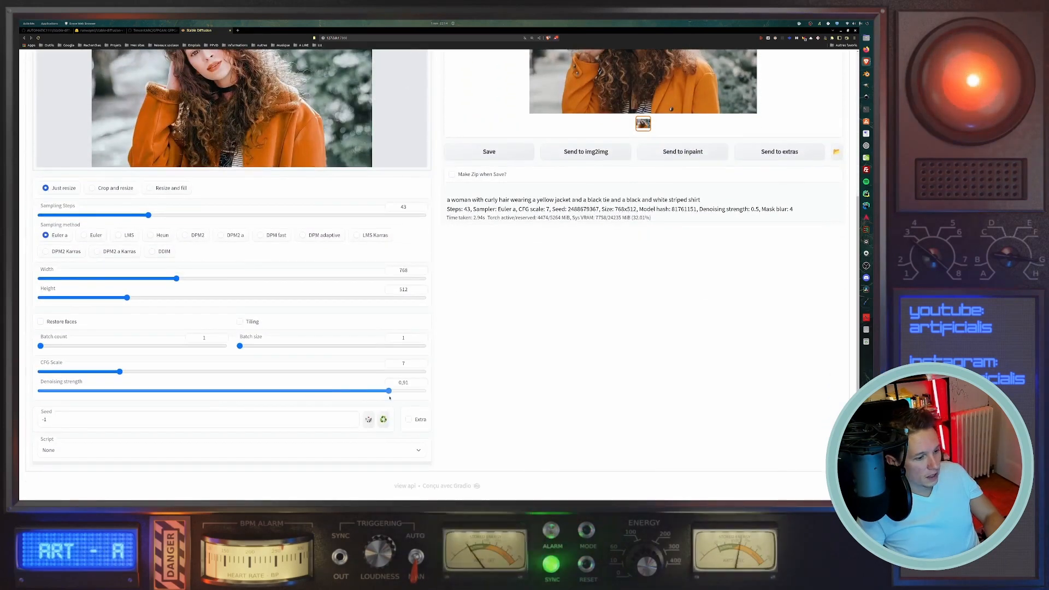
pyautogui.scroll(4, 394, 399)
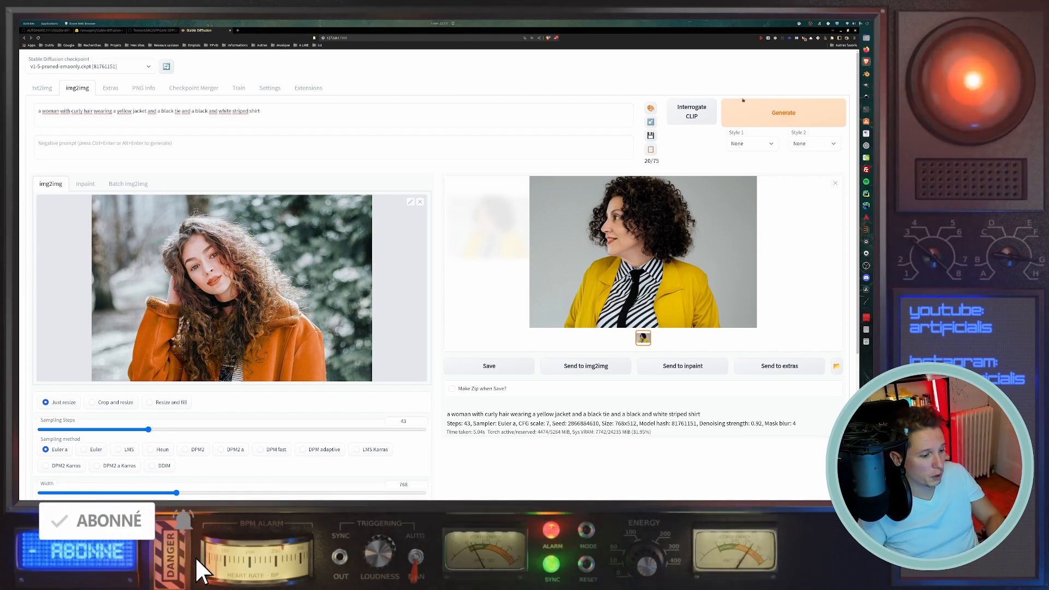
# Set Denoising strength to 0.3 and CFG Scale to 21, and generate the picture.
pyautogui.scroll(-4, 377, 391)
pyautogui.moveTo(381, 390); pyautogui.dragTo(304, 373)
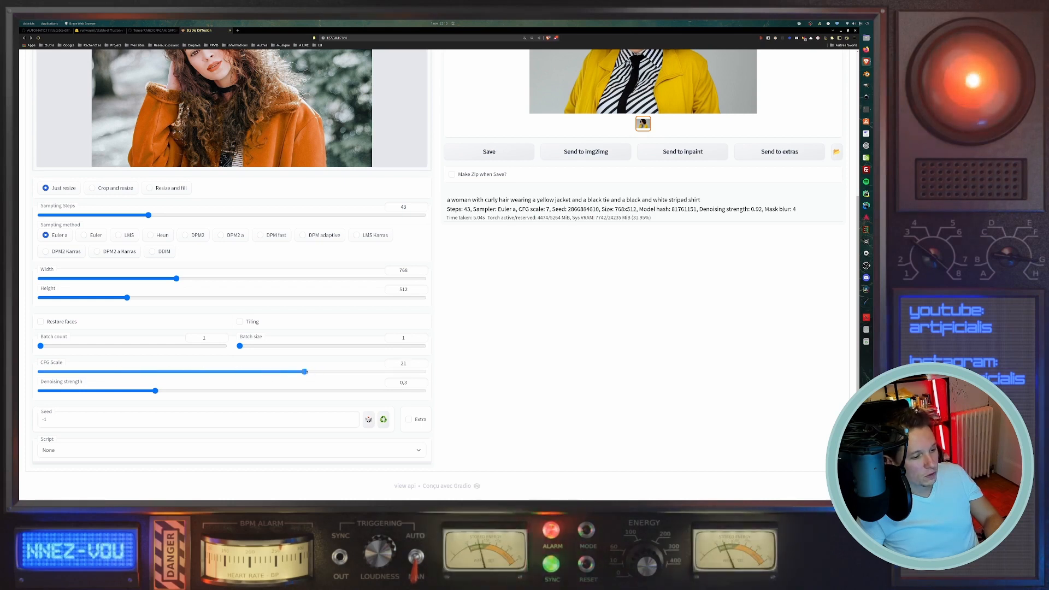
pyautogui.scroll(2, 549, 354)
pyautogui.scroll(4, 549, 354)
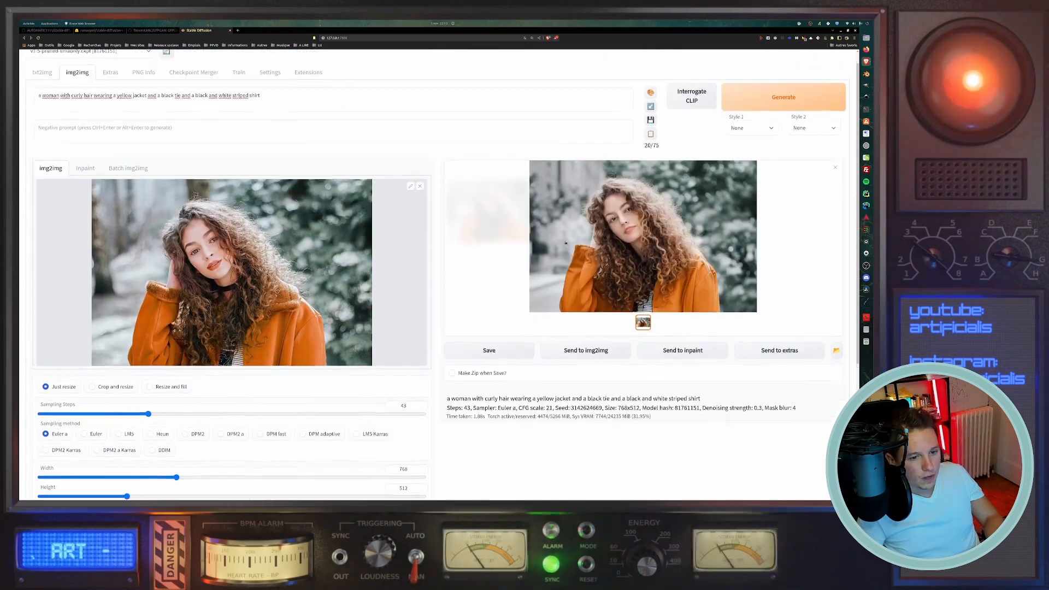
pyautogui.scroll(-1, 506, 275)
pyautogui.scroll(1, 506, 276)
pyautogui.scroll(1, 506, 276)
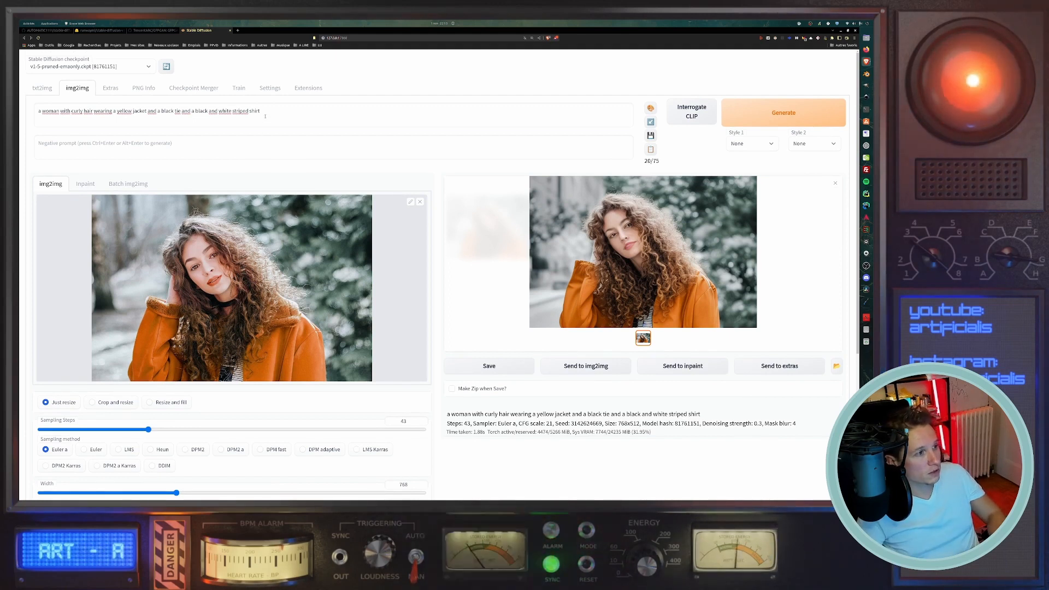
# Replace the word "woman" in the prompt with "feminine robot".
pyautogui.tripleClick(299, 113)
pyautogui.click(299, 112)
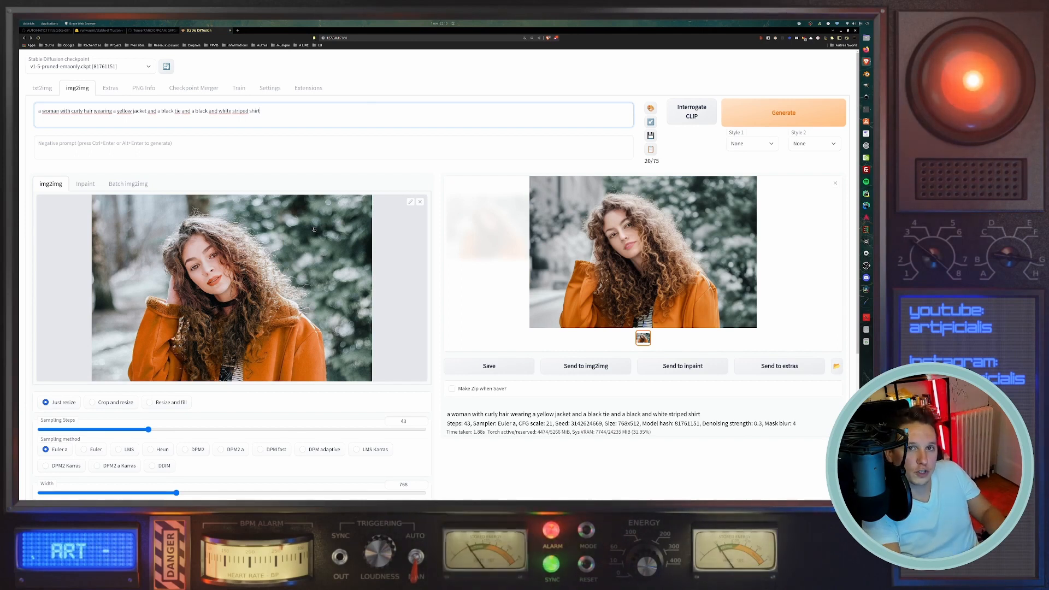
pyautogui.click(42, 111)
pyautogui.hotkey('ctrl', 'shift', 'Right')
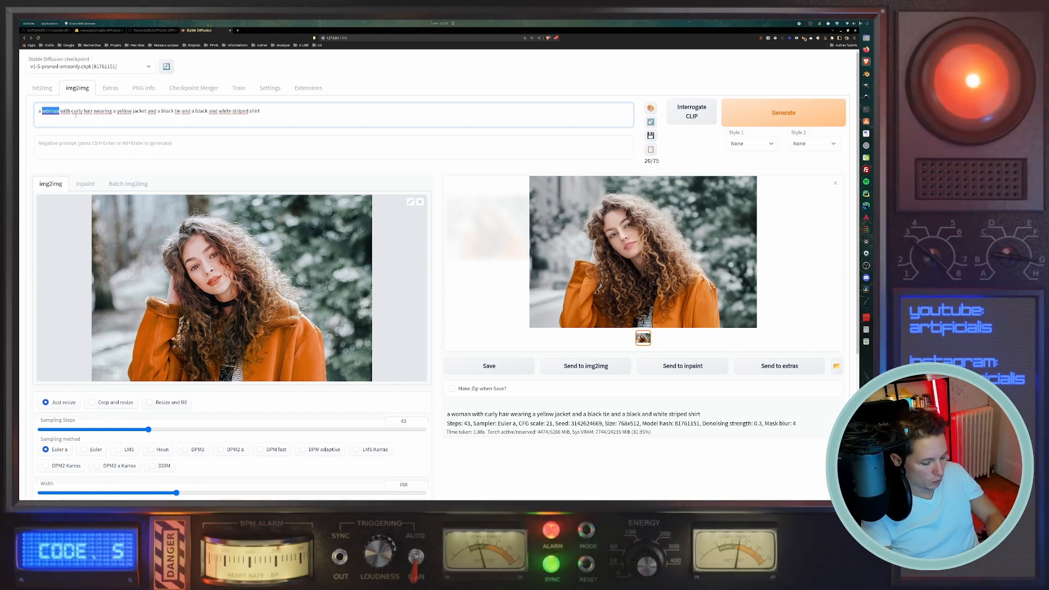
pyautogui.write('feminine robo')
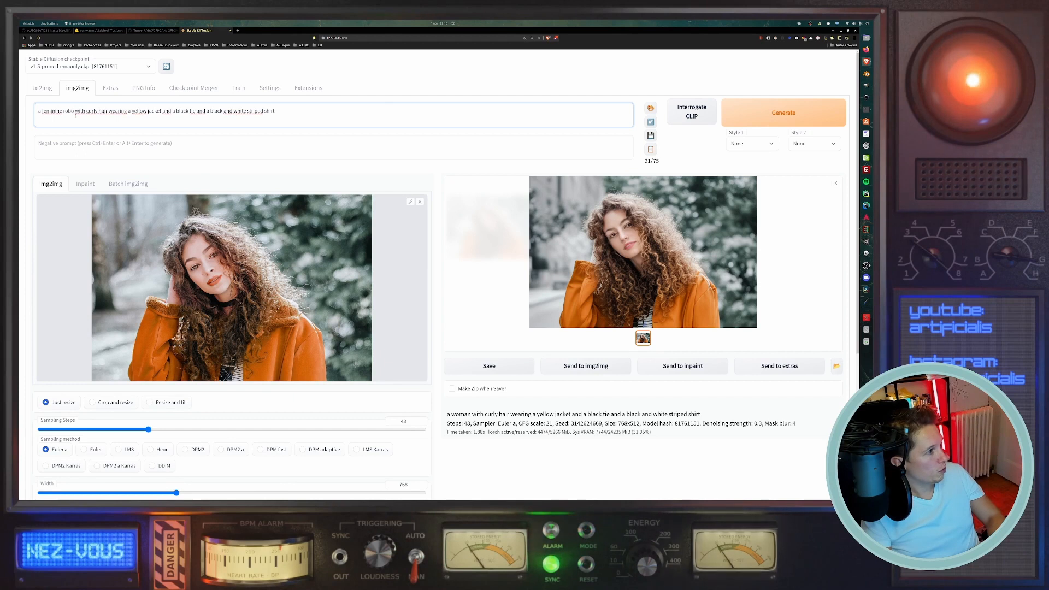
pyautogui.write('t')
# Insert "made of fiber optic cables," after "curly hair" in the prompt.
pyautogui.click(111, 112)
pyautogui.write('made ')
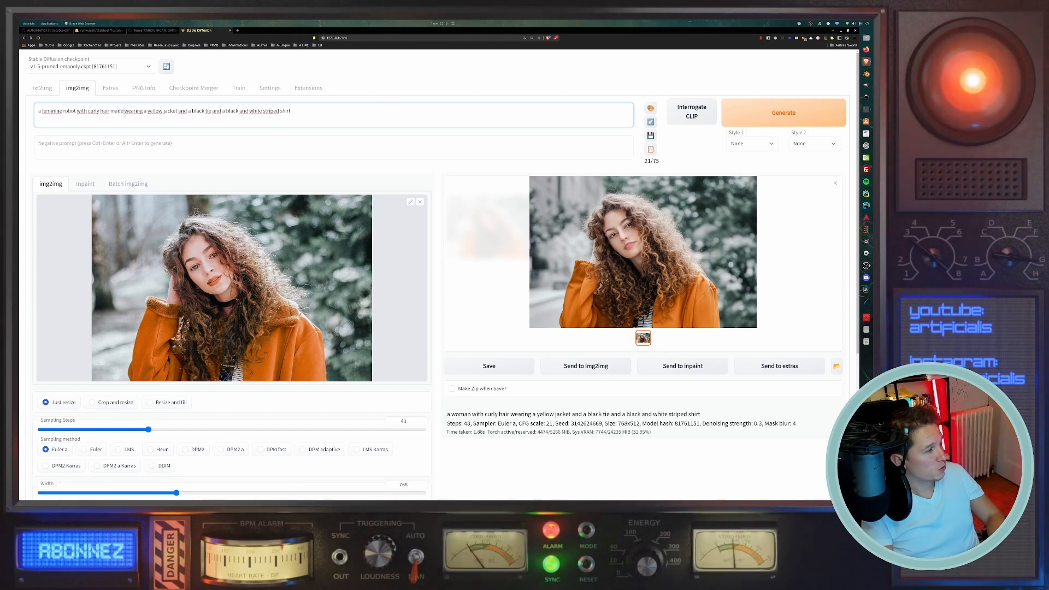
pyautogui.write(' of fiber optic cables,')
pyautogui.press('BackSpace')
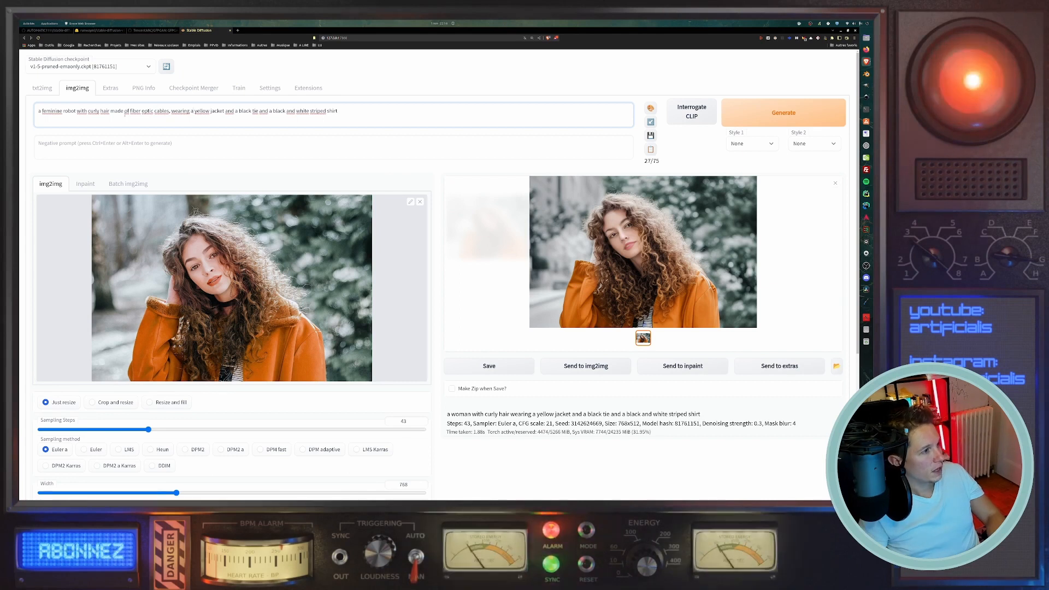
# Change the prompt's yellow jacket to a metallic blue jacket and delete the tie and striped shirt text after it.
pyautogui.write('metalic,')
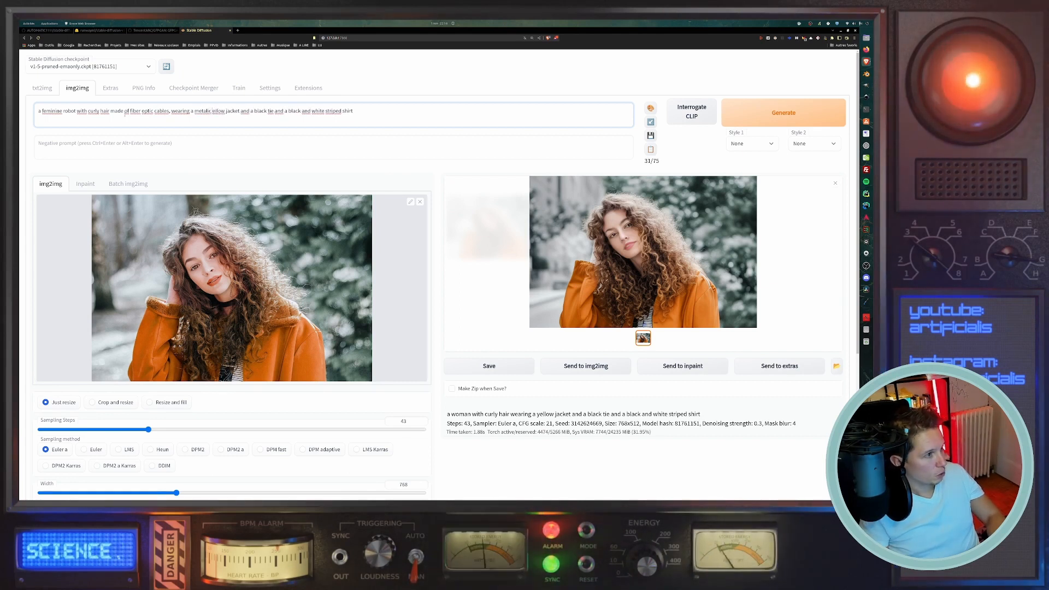
pyautogui.press('Delete')
pyautogui.press('Delete')
pyautogui.press('Delete')
pyautogui.press('Delete')
pyautogui.press('Delete')
pyautogui.press('Delete')
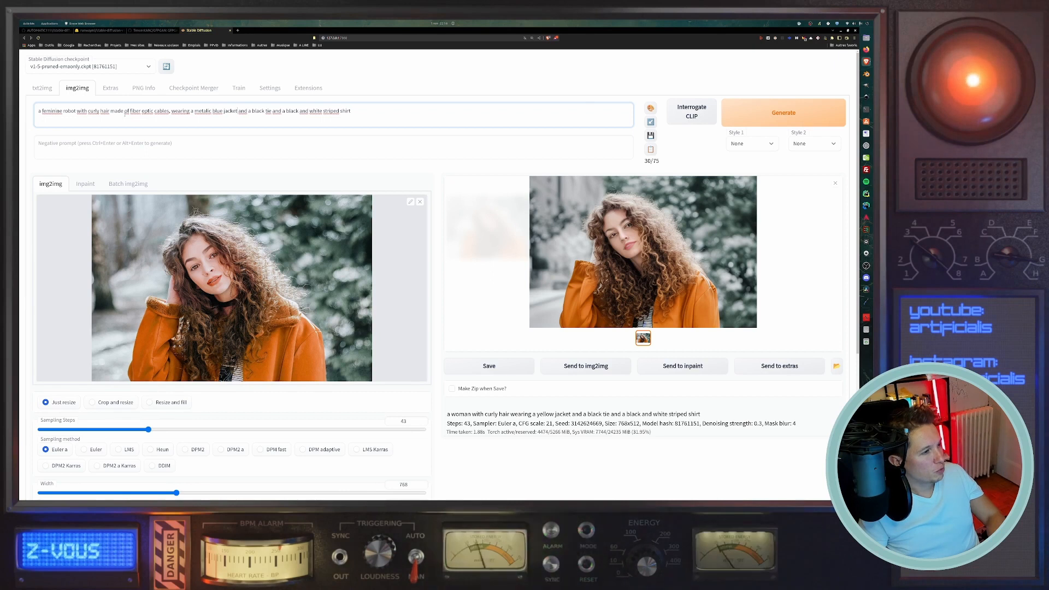
pyautogui.press('Delete')
pyautogui.press('Delete')
pyautogui.press('Delete')
pyautogui.press('Delete')
pyautogui.press('Delete')
pyautogui.press('Delete')
pyautogui.press('Delete')
pyautogui.press('Delete')
pyautogui.press('Delete')
pyautogui.press('Delete')
pyautogui.press('Delete')
pyautogui.press('Delete')
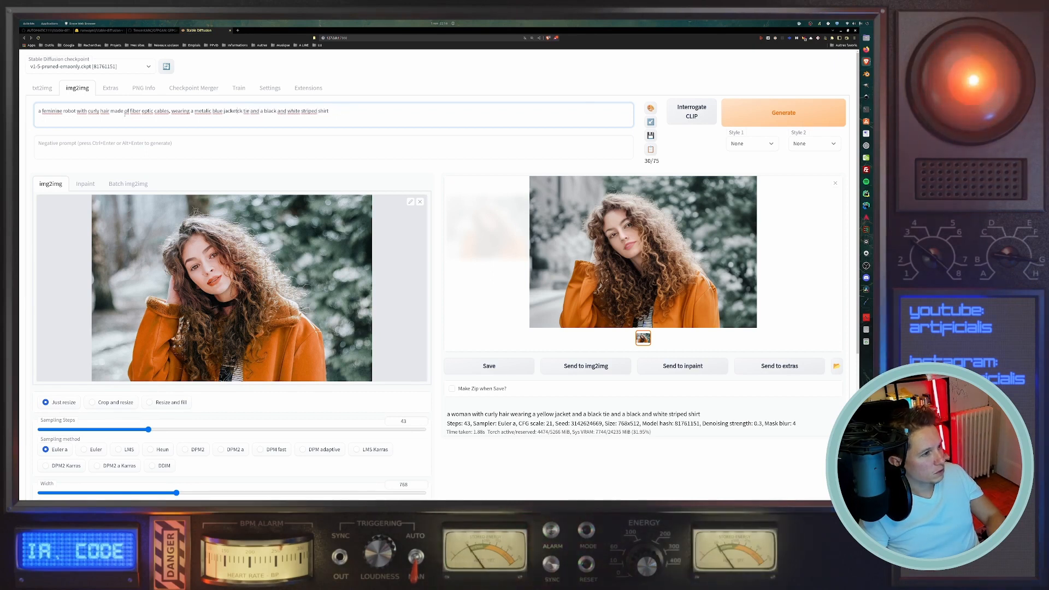
pyautogui.press('Delete')
pyautogui.press('Delete')
pyautogui.press('Delete')
pyautogui.press('Delete')
pyautogui.press('Delete')
pyautogui.press('Delete')
pyautogui.press('Delete')
pyautogui.press('Delete')
pyautogui.press('Delete')
pyautogui.press('Delete')
pyautogui.press('Delete')
pyautogui.press('Delete')
pyautogui.press('Delete')
pyautogui.press('Delete')
pyautogui.press('Delete')
pyautogui.press('Delete')
pyautogui.press('Delete')
pyautogui.press('Delete')
pyautogui.press('Delete')
pyautogui.press('Delete')
pyautogui.press('Delete')
pyautogui.press('Delete')
pyautogui.press('Delete')
pyautogui.press('Delete')
pyautogui.press('Delete')
pyautogui.press('Delete')
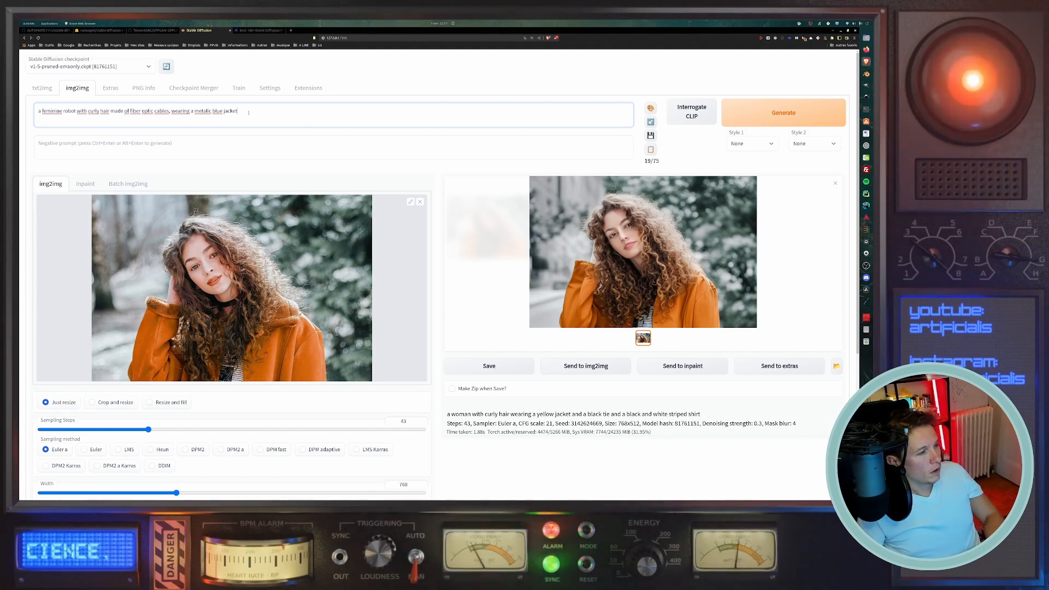
# Append ", by Greg Rutkowski, Ilya Kuvshinov, WLOP, Stanley Artgerm Lau, Ruan Jia" to the end of the prompt.
pyautogui.write(', By Greg Rutkowski, Ilya Kuvshinov, WLOP, Stanley Artgerm Lau, Ruan Jia')
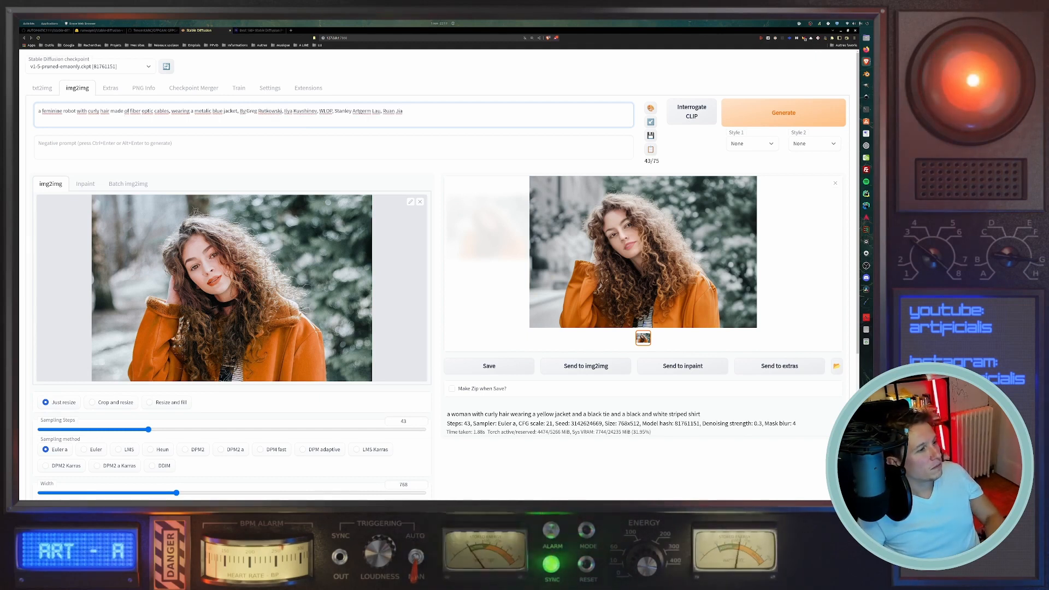
# Set CFG Scale to 22 with Denoising strength kept at 0.3, and generate the picture from the extended prompt.
pyautogui.scroll(-3, 437, 273)
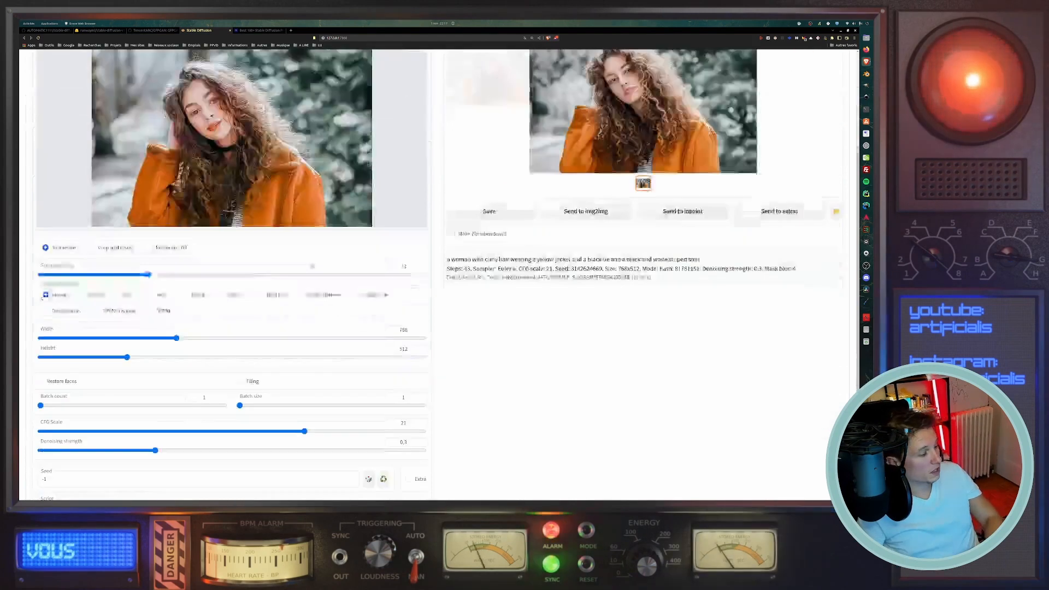
pyautogui.scroll(-1, 178, 361)
pyautogui.moveTo(156, 392); pyautogui.dragTo(156, 391)
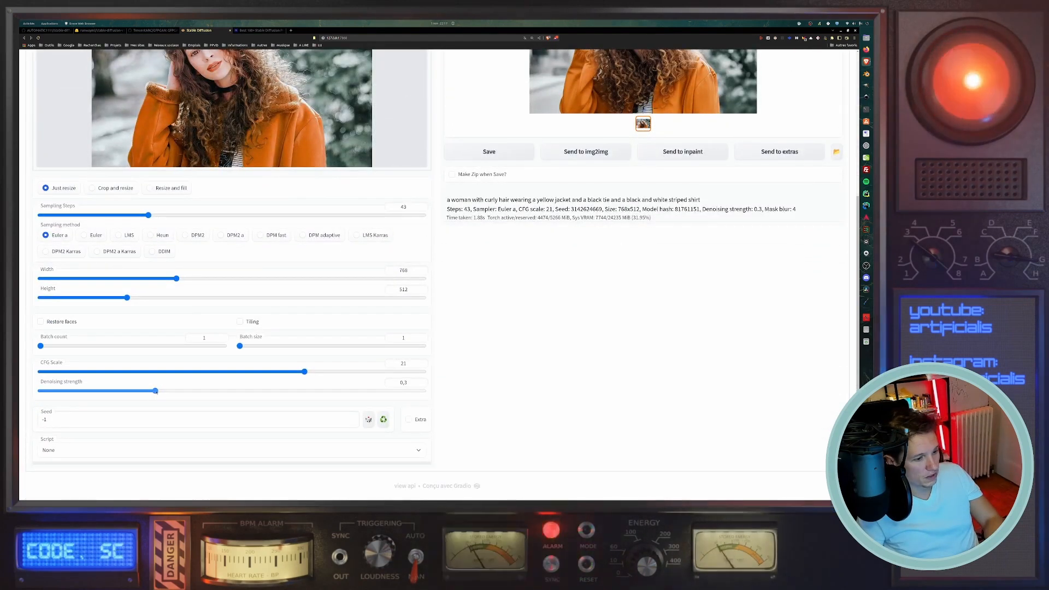
pyautogui.moveTo(309, 377); pyautogui.dragTo(318, 373)
pyautogui.scroll(5, 562, 300)
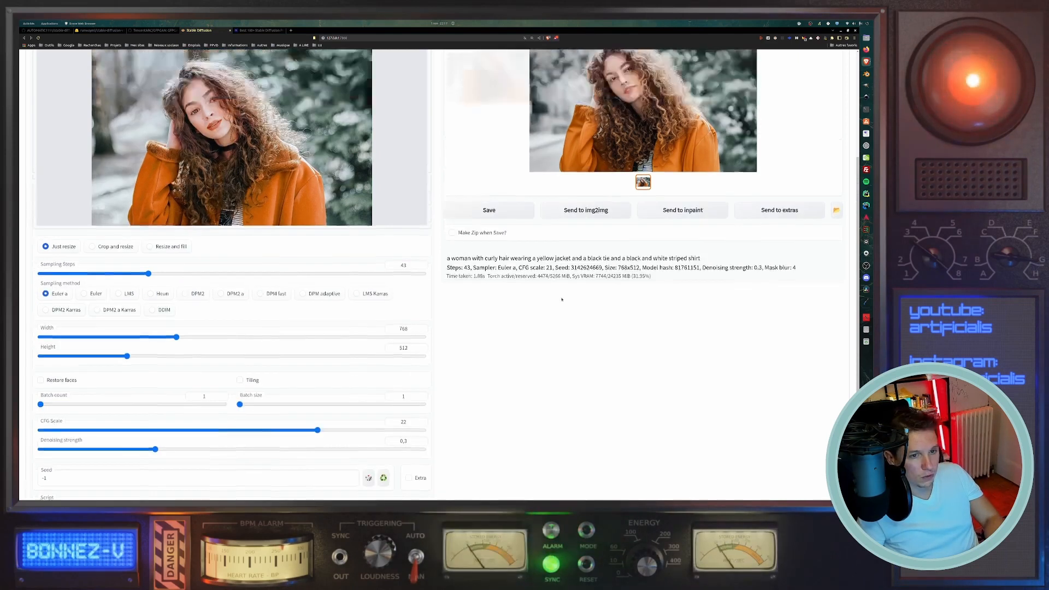
pyautogui.scroll(-3, 440, 353)
pyautogui.scroll(3, 439, 353)
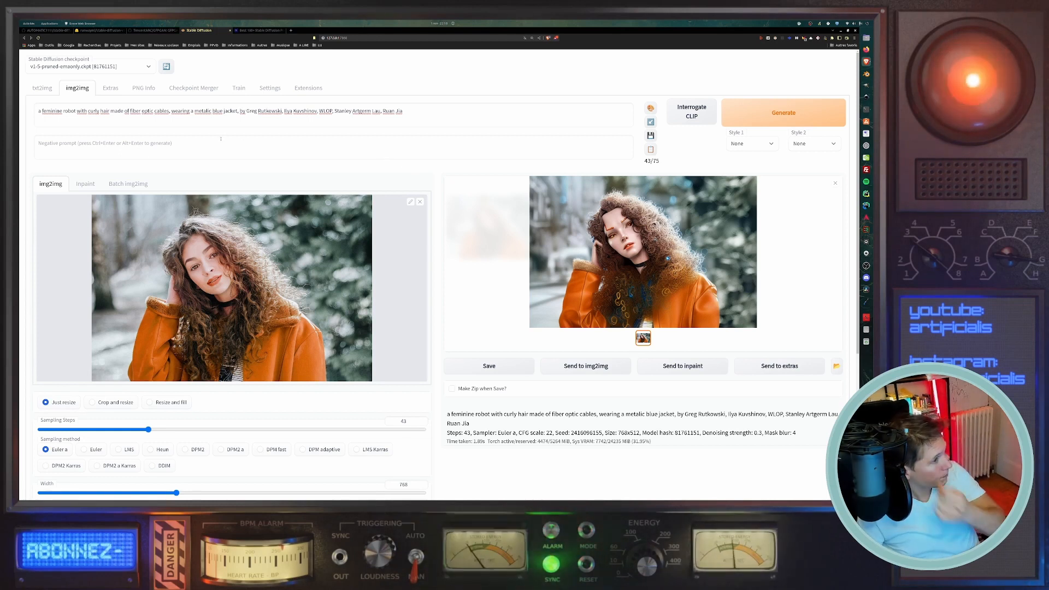
# Delete the word "metalic" before "blue jacket" in the prompt and generate the picture again.
pyautogui.doubleClick(203, 111)
pyautogui.press('BackSpace')
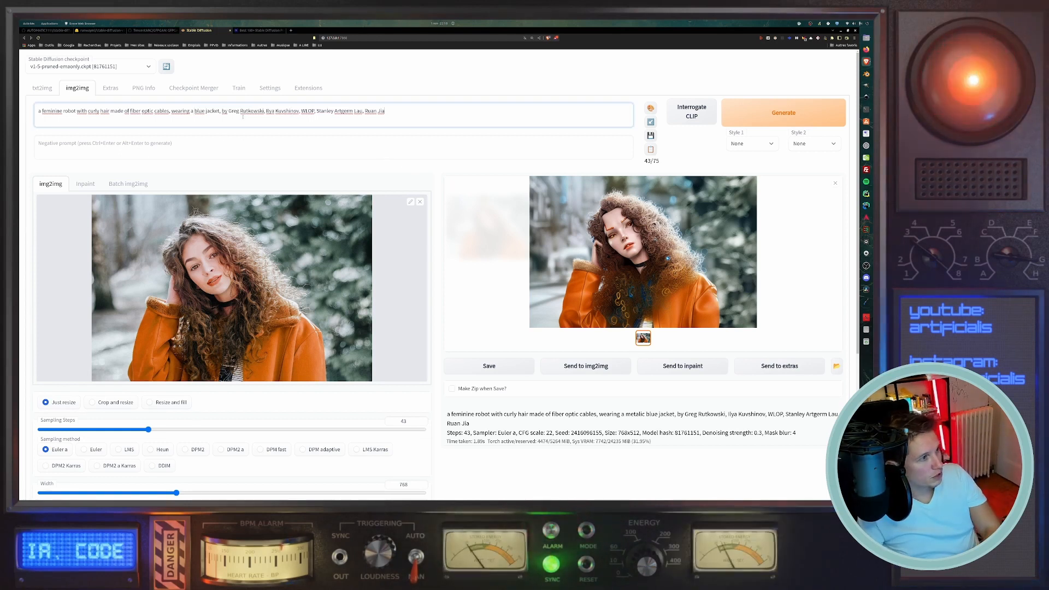
pyautogui.hotkey('ctrl', 'Return')
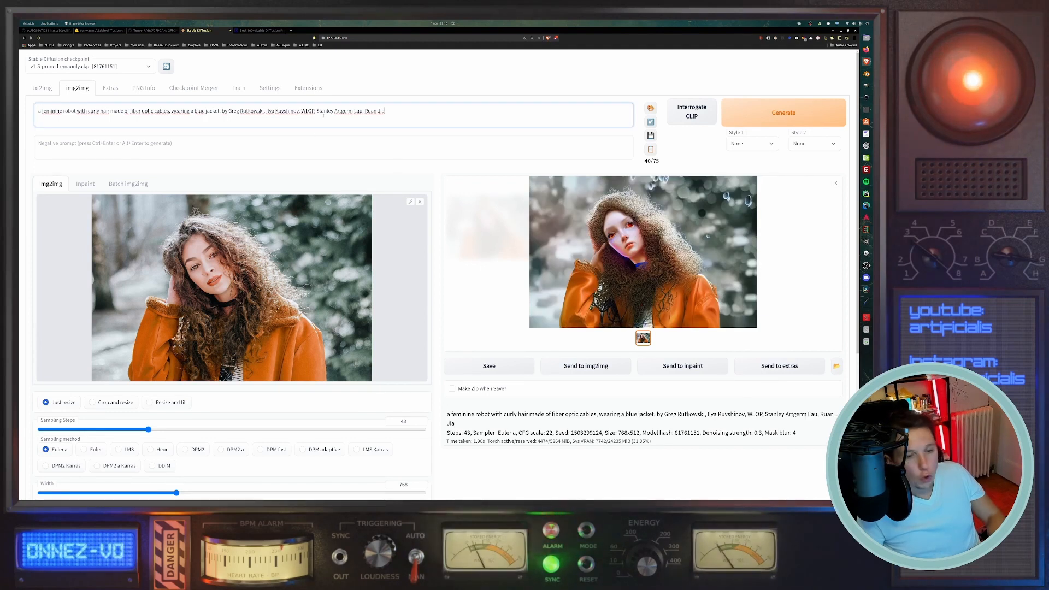
pyautogui.scroll(-1, 416, 188)
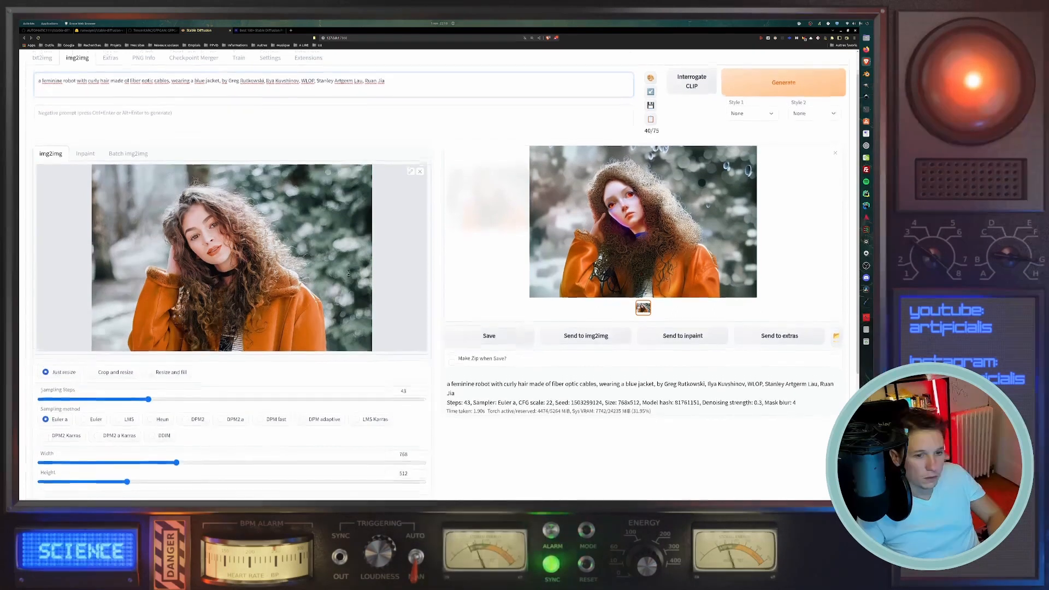
pyautogui.scroll(1, 349, 274)
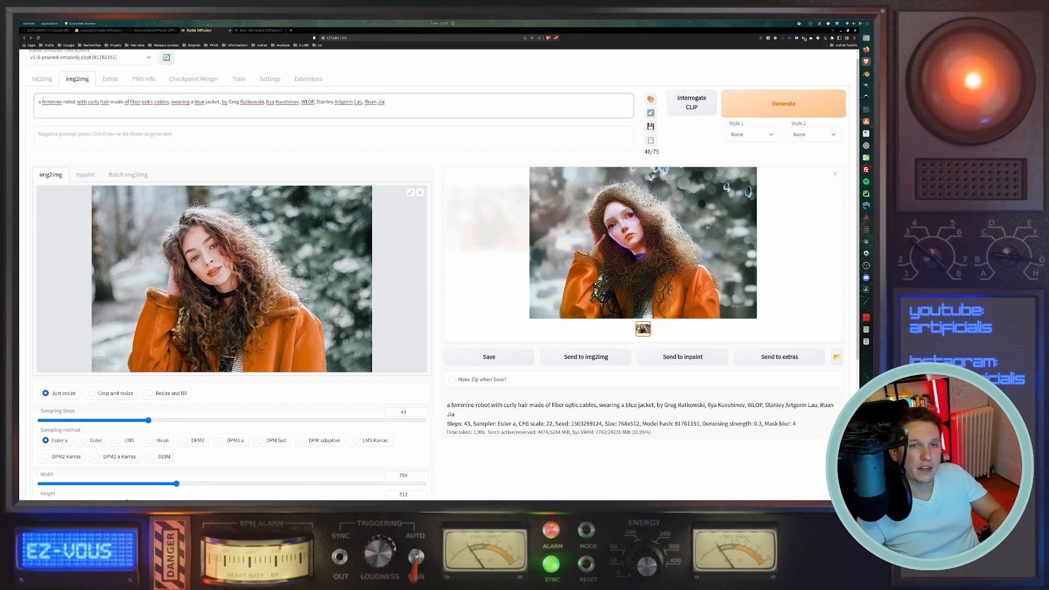
# Set CFG Scale to 22.5 and Denoising strength to 0.29 for the img2img generation.
pyautogui.scroll(-4, 348, 273)
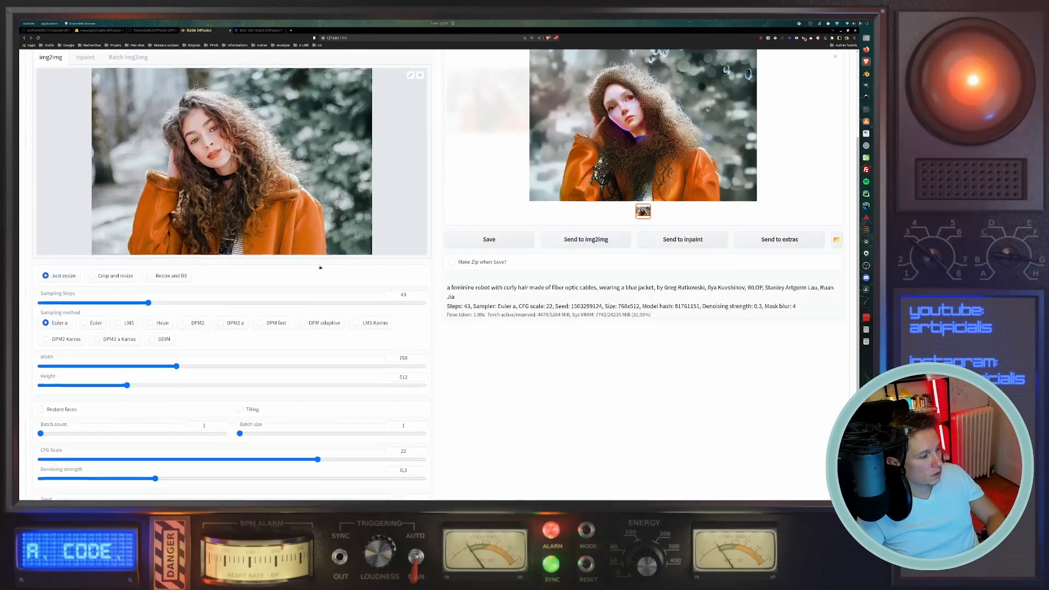
pyautogui.moveTo(318, 372)
pyautogui.mouseDown()
pyautogui.moveTo(286, 372)
pyautogui.moveTo(345, 371)
pyautogui.moveTo(324, 372)
pyautogui.mouseUp()
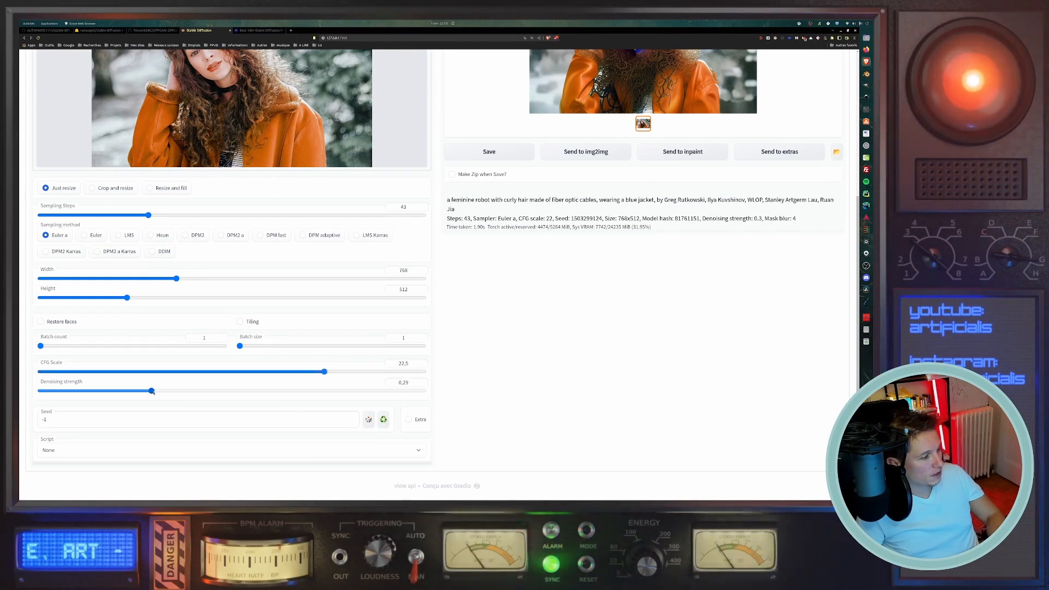
pyautogui.moveTo(155, 390); pyautogui.dragTo(144, 390)
pyautogui.click(151, 391)
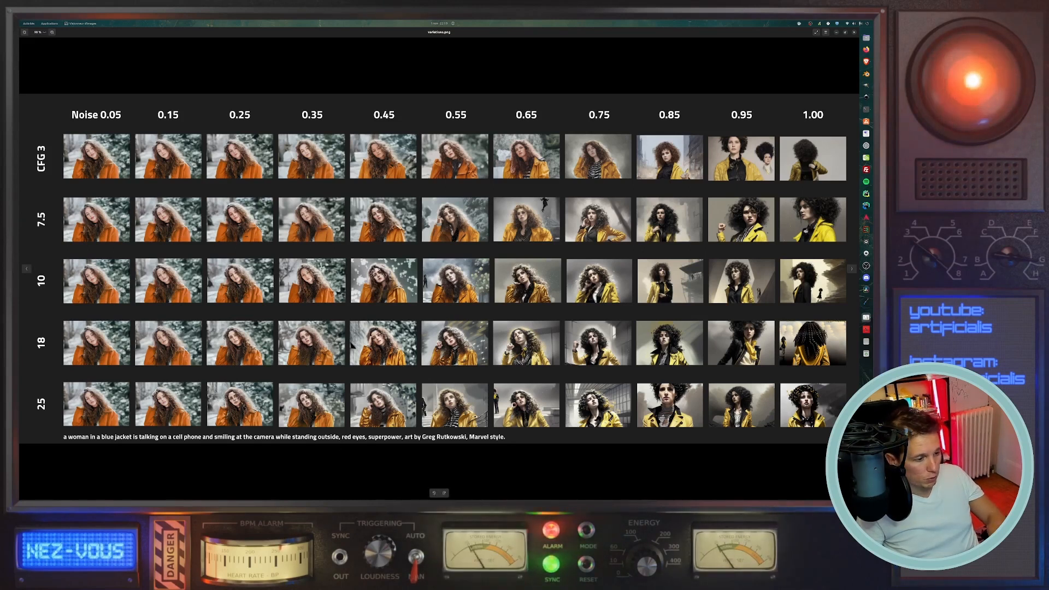
# Enlarge the noise and CFG comparison grid in the image viewer and examine the pictures from noise 0.05 through 1.00.
pyautogui.scroll(7, 412, 340)
pyautogui.moveTo(413, 339); pyautogui.dragTo(582, 344)
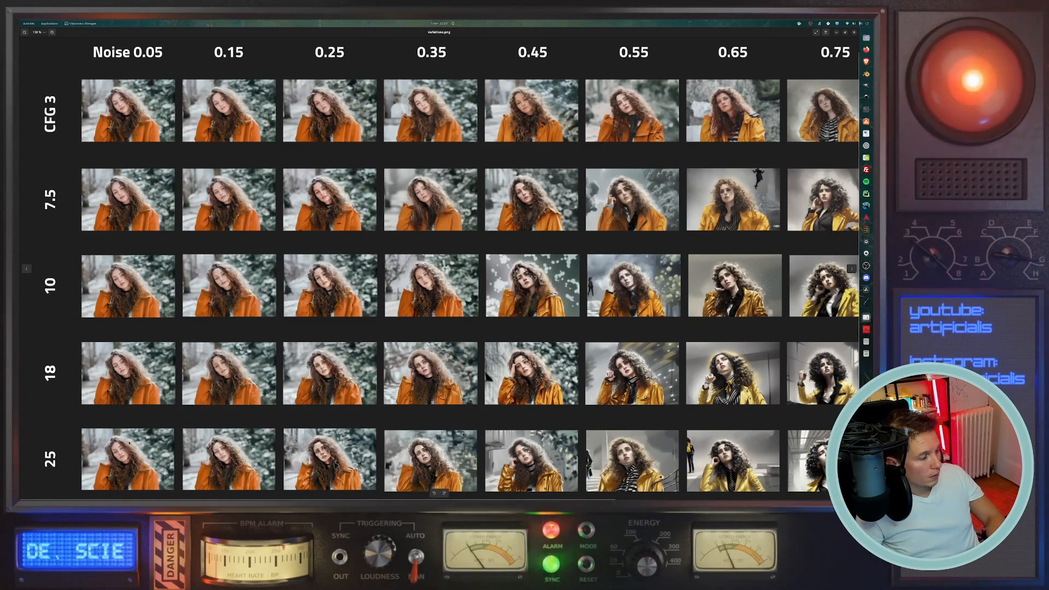
pyautogui.moveTo(381, 374); pyautogui.dragTo(106, 364)
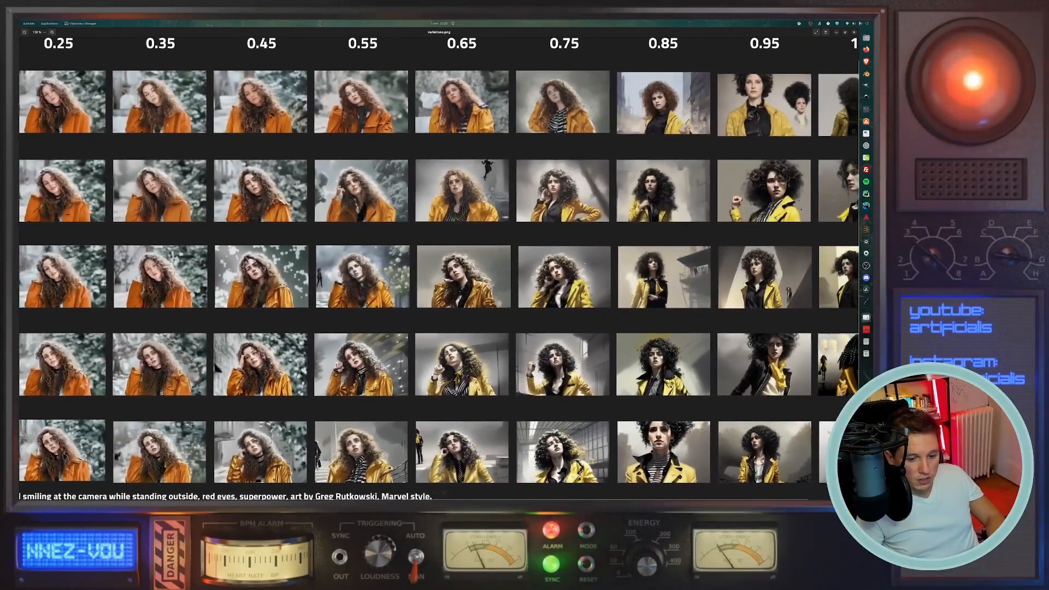
pyautogui.moveTo(510, 389); pyautogui.dragTo(439, 390)
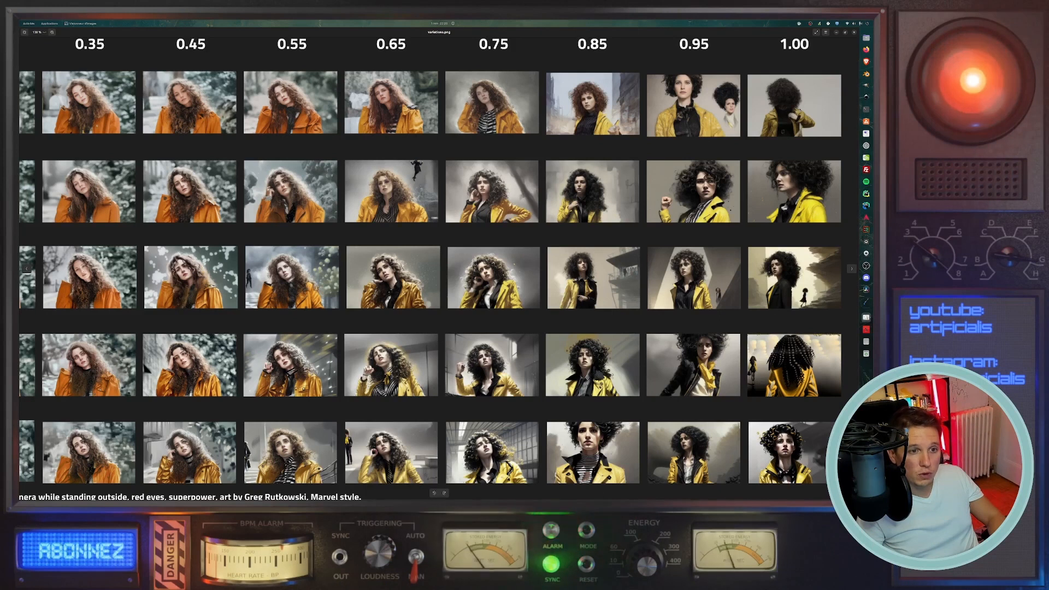
pyautogui.moveTo(145, 369)
pyautogui.mouseDown()
pyautogui.moveTo(488, 378)
pyautogui.moveTo(146, 376)
pyautogui.mouseUp()
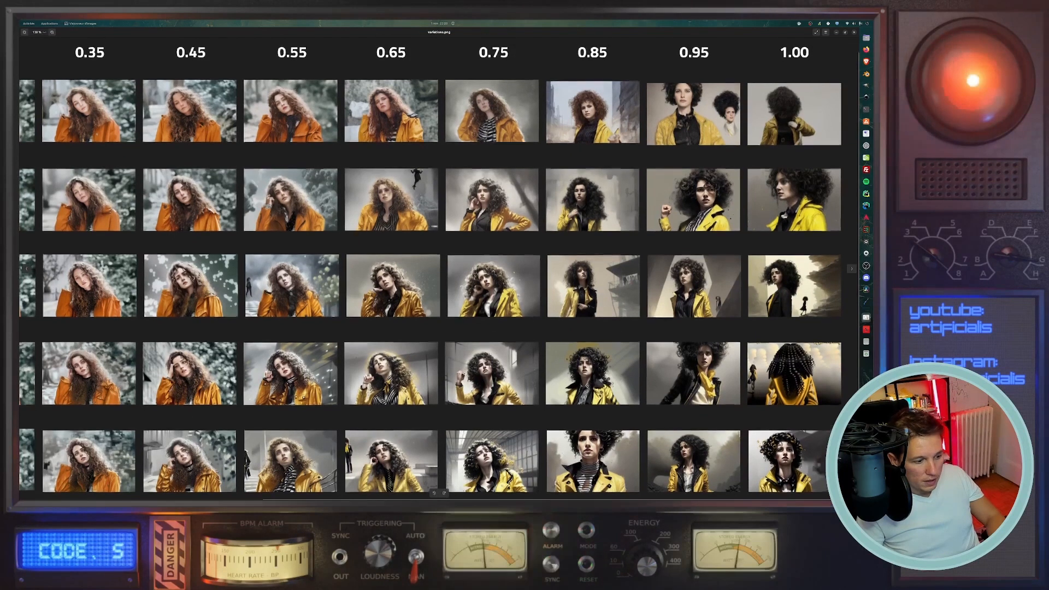
# Compare the low, middle and high noise columns across the CFG 3 to 25 rows, and close the comparison image.
pyautogui.moveTo(439, 403); pyautogui.dragTo(641, 402)
pyautogui.moveTo(526, 208); pyautogui.dragTo(519, 208)
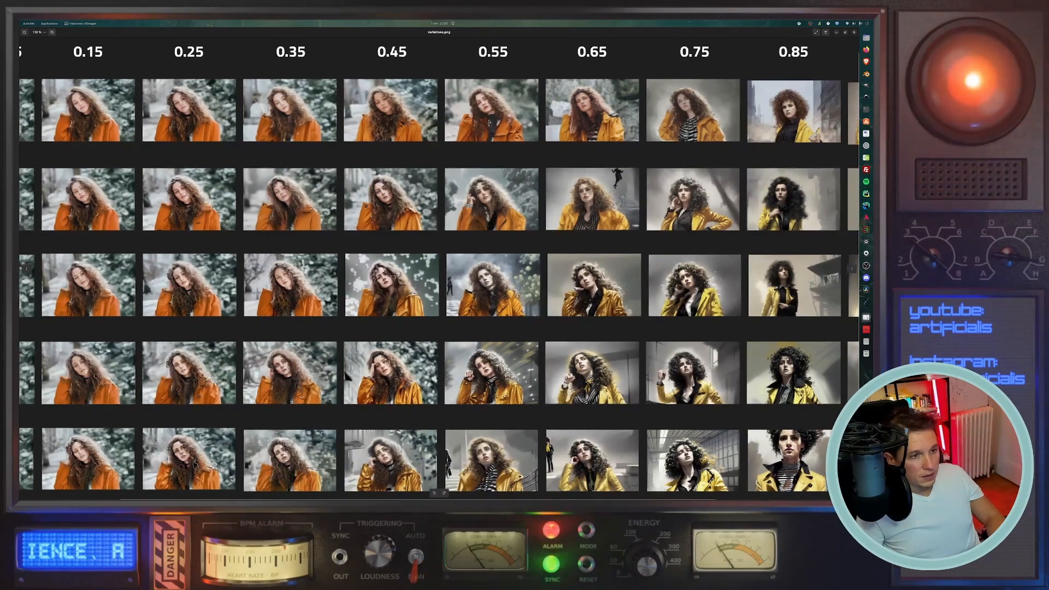
pyautogui.moveTo(483, 121); pyautogui.dragTo(559, 125)
pyautogui.moveTo(418, 380)
pyautogui.mouseDown()
pyautogui.moveTo(440, 381)
pyautogui.moveTo(429, 376)
pyautogui.mouseUp()
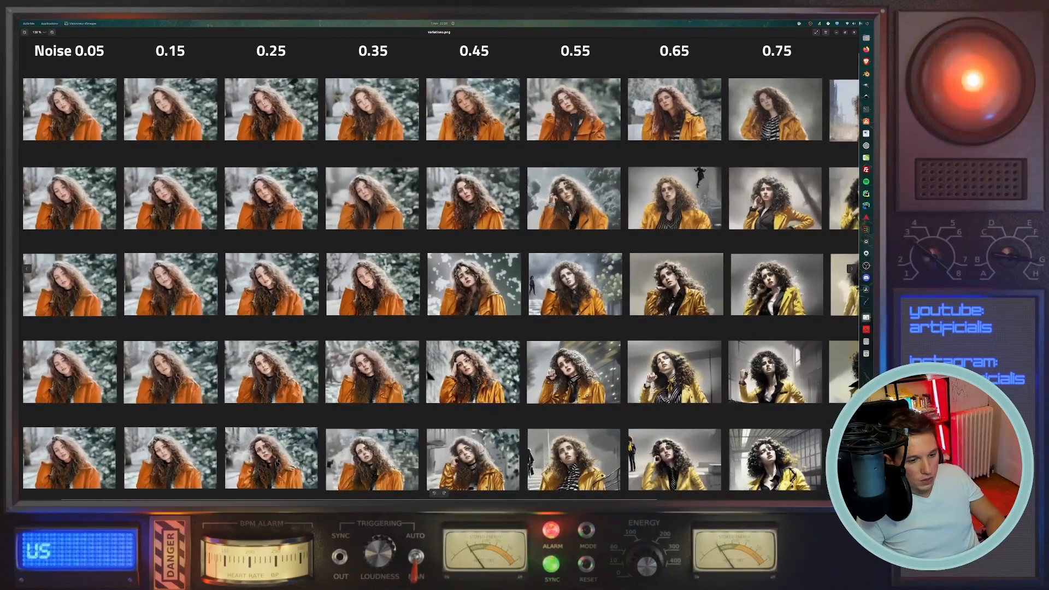
pyautogui.moveTo(544, 445); pyautogui.dragTo(544, 446)
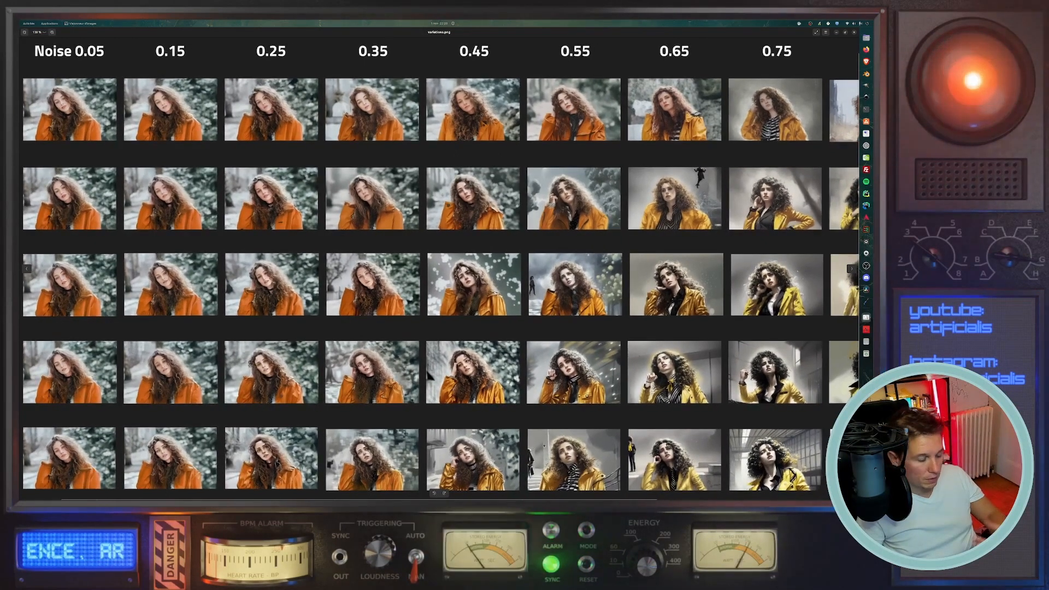
pyautogui.moveTo(546, 460); pyautogui.dragTo(544, 461)
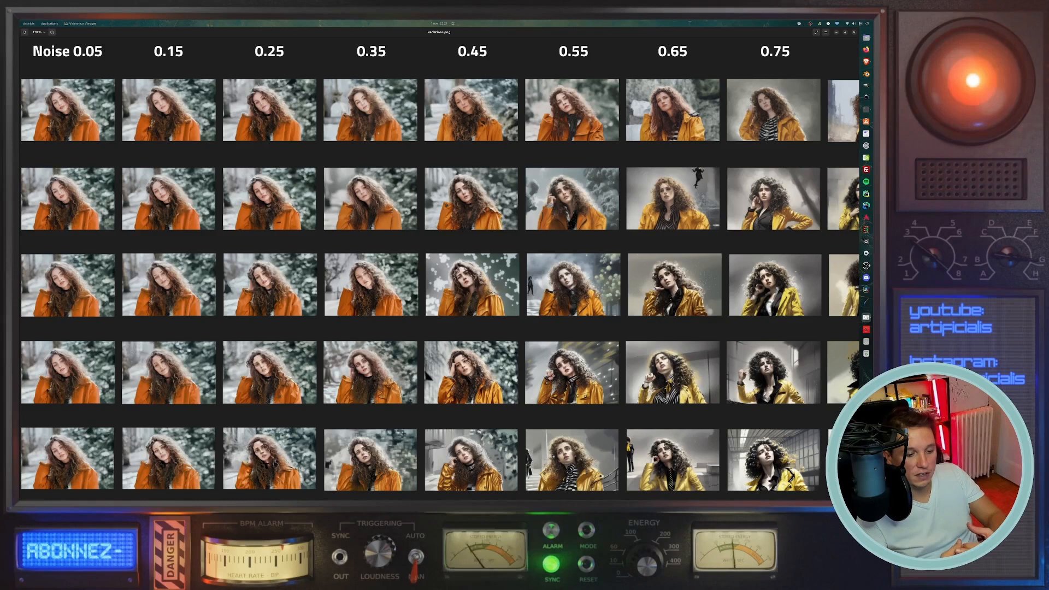
pyautogui.moveTo(524, 435); pyautogui.dragTo(468, 458)
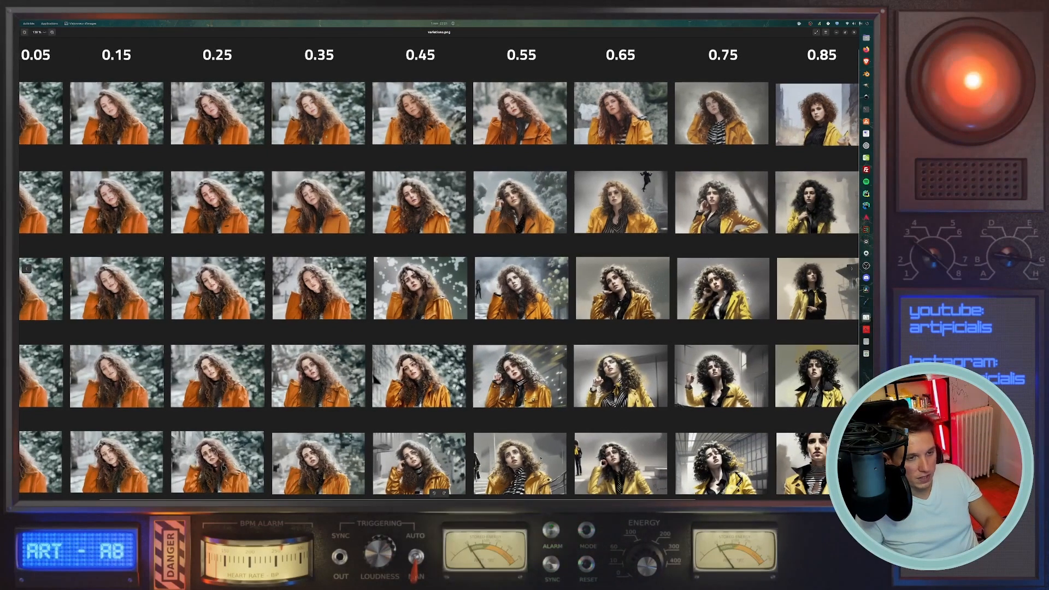
pyautogui.moveTo(540, 455); pyautogui.dragTo(529, 457)
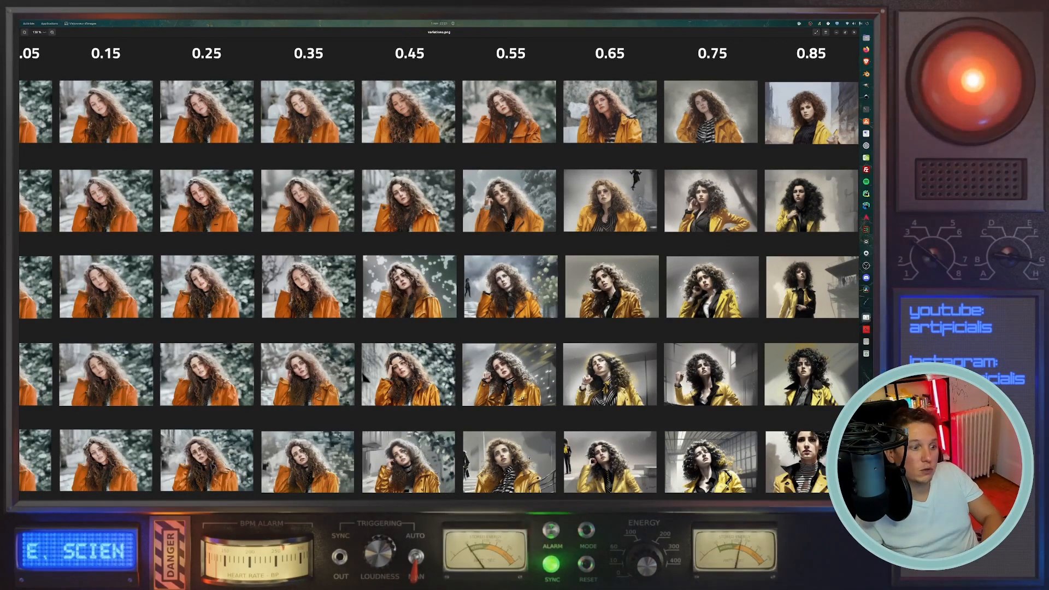
pyautogui.moveTo(365, 377); pyautogui.dragTo(478, 380)
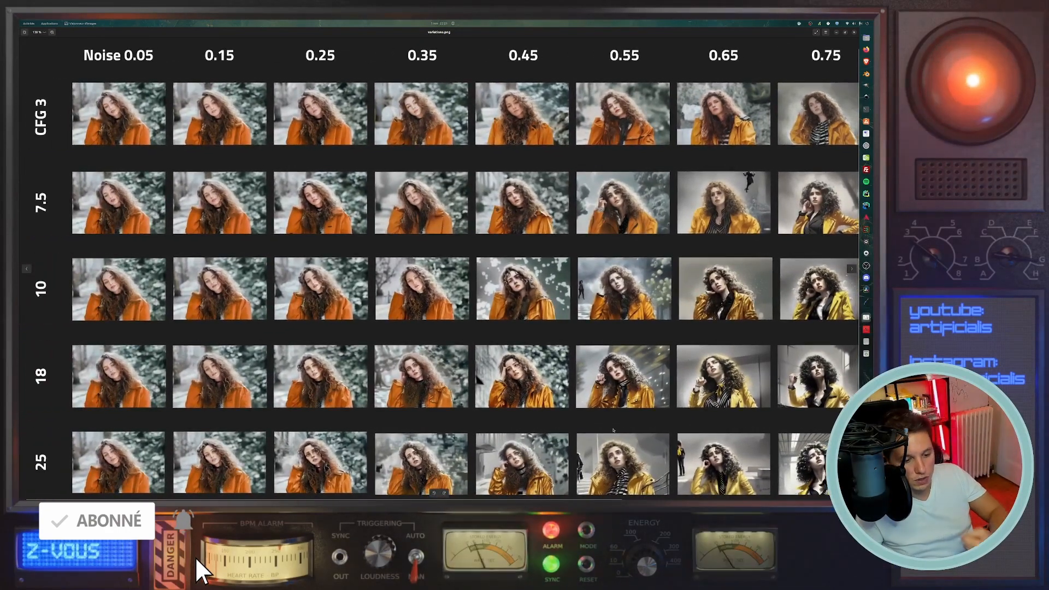
pyautogui.moveTo(614, 430); pyautogui.dragTo(515, 428)
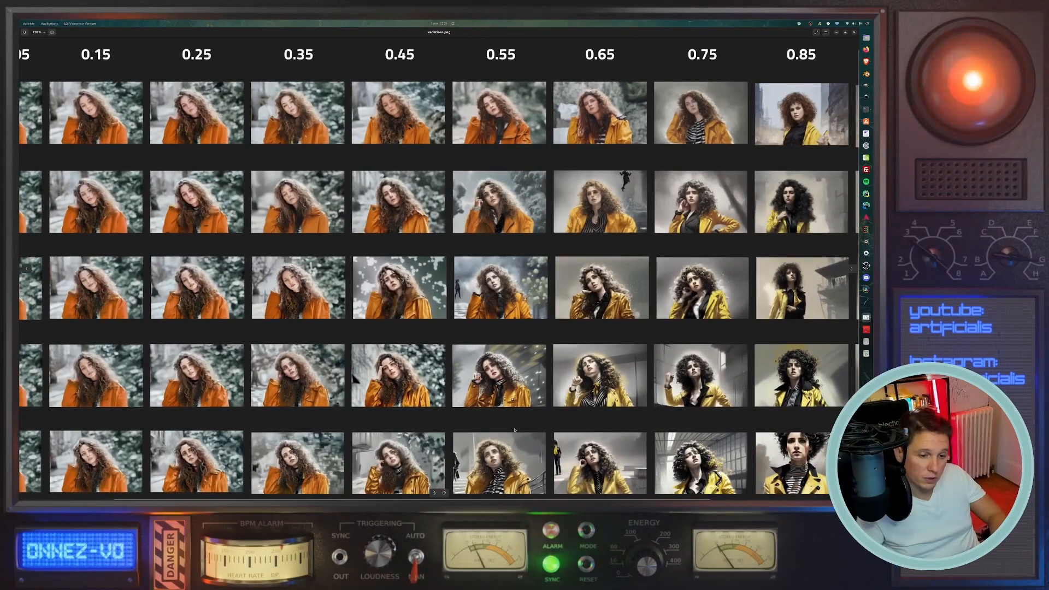
pyautogui.moveTo(628, 406); pyautogui.dragTo(421, 406)
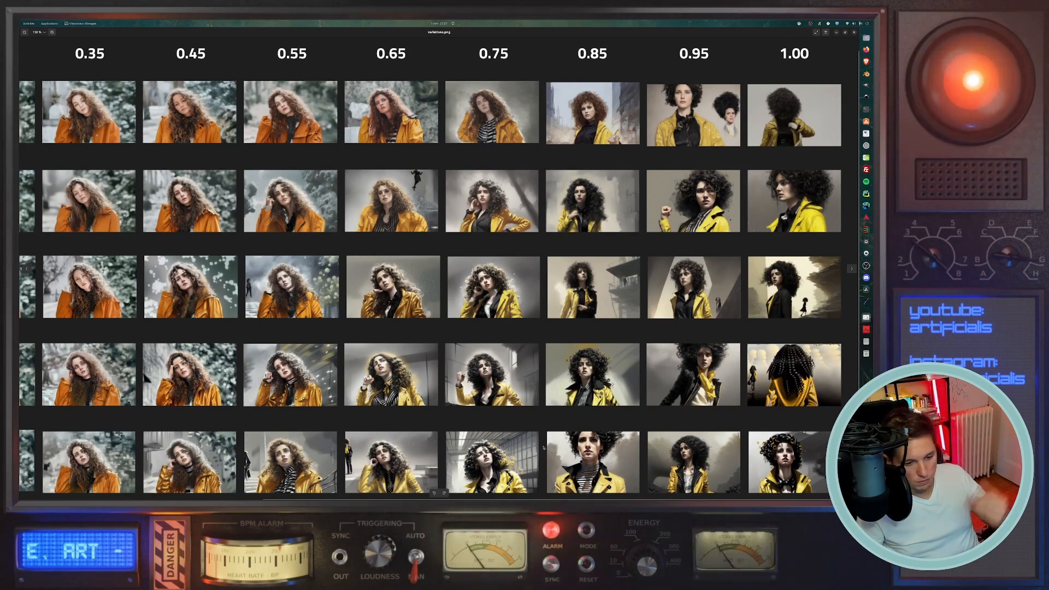
pyautogui.moveTo(492, 440); pyautogui.dragTo(690, 437)
pyautogui.click(855, 34)
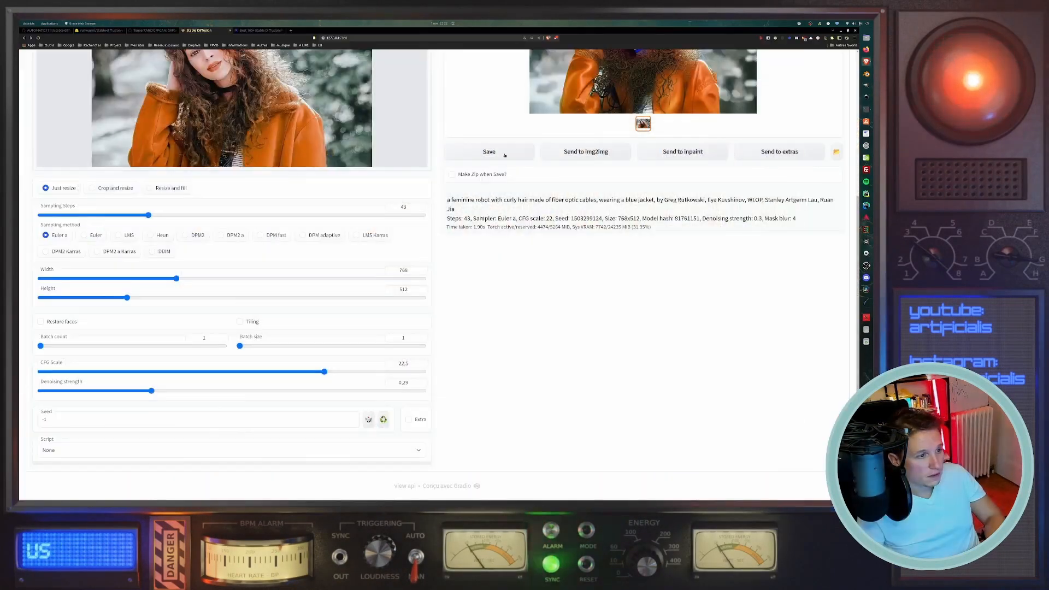
# Open the Batch img2img mode to show its input and output directory settings.
pyautogui.scroll(6, 245, 199)
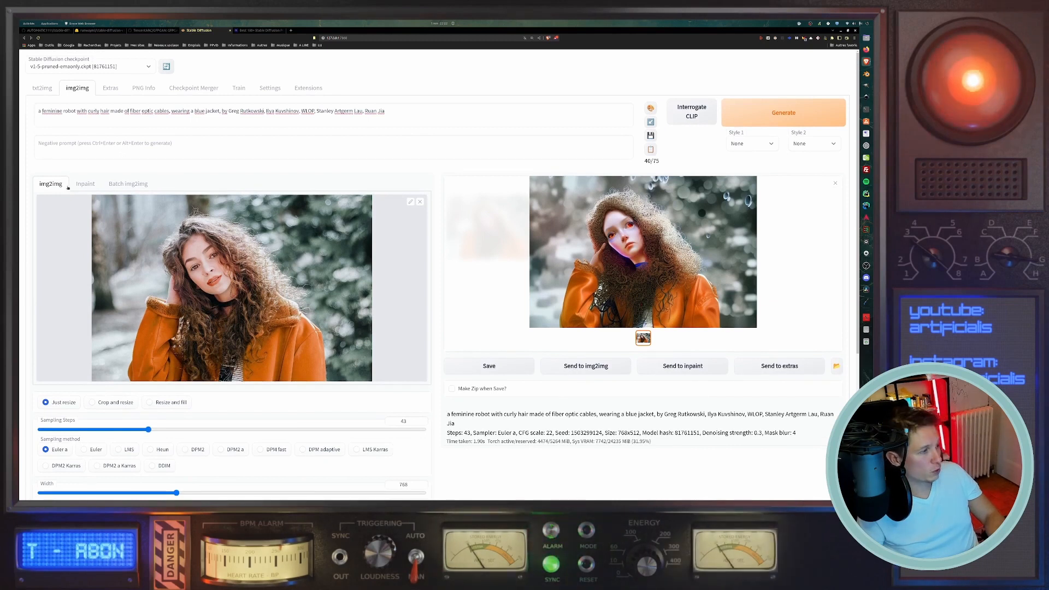
pyautogui.click(130, 186)
pyautogui.click(340, 147)
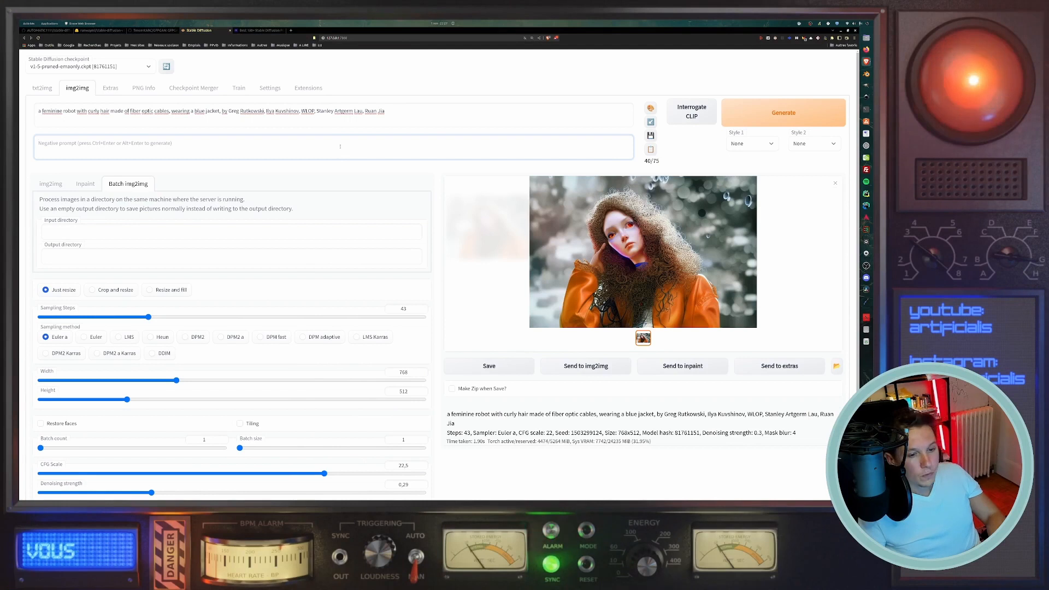
# Switch to the terminal and move and enlarge its window over the browser.
pyautogui.hotkey('alt', 'Tab')
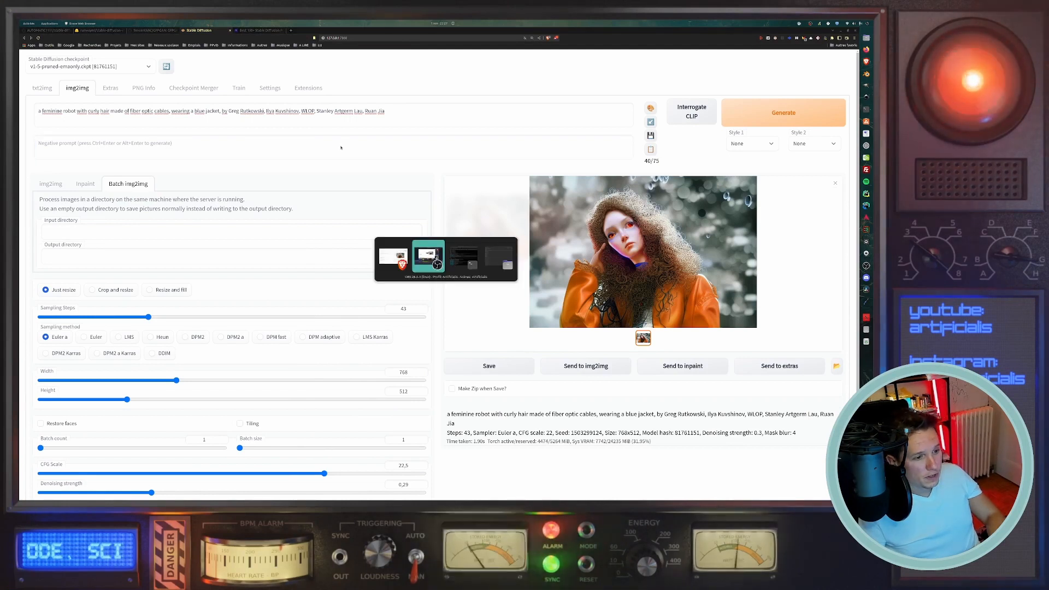
pyautogui.hotkey('alt', 'Tab')
pyautogui.moveTo(439, 138); pyautogui.dragTo(454, 157)
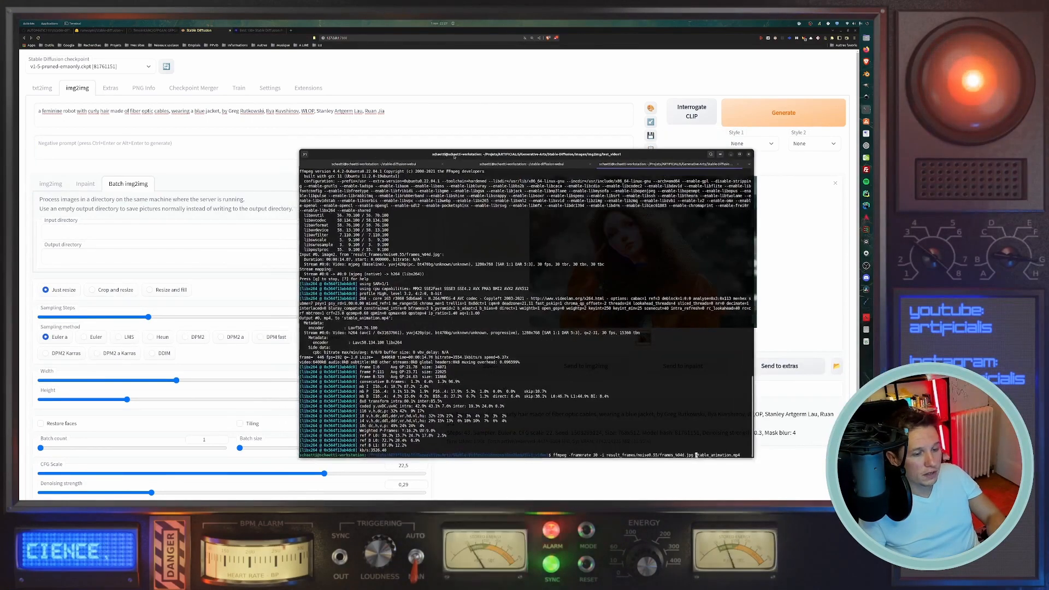
pyautogui.moveTo(299, 148); pyautogui.dragTo(230, 110)
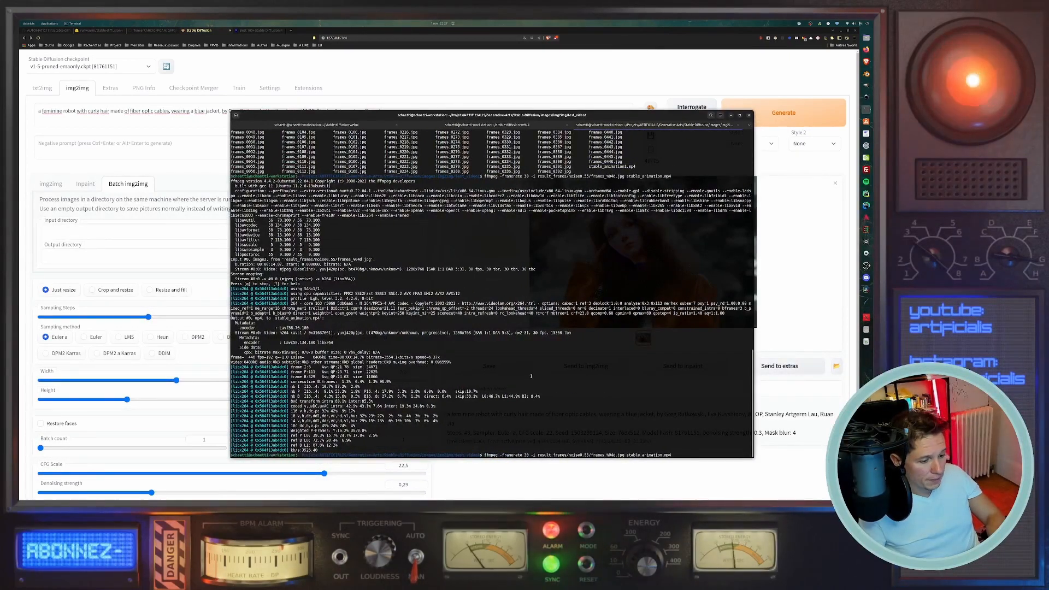
# Switch to the file manager with the test video folder and select source.mp4.
pyautogui.hotkey('alt', 'Tab')
pyautogui.hotkey('alt', 'Tab')
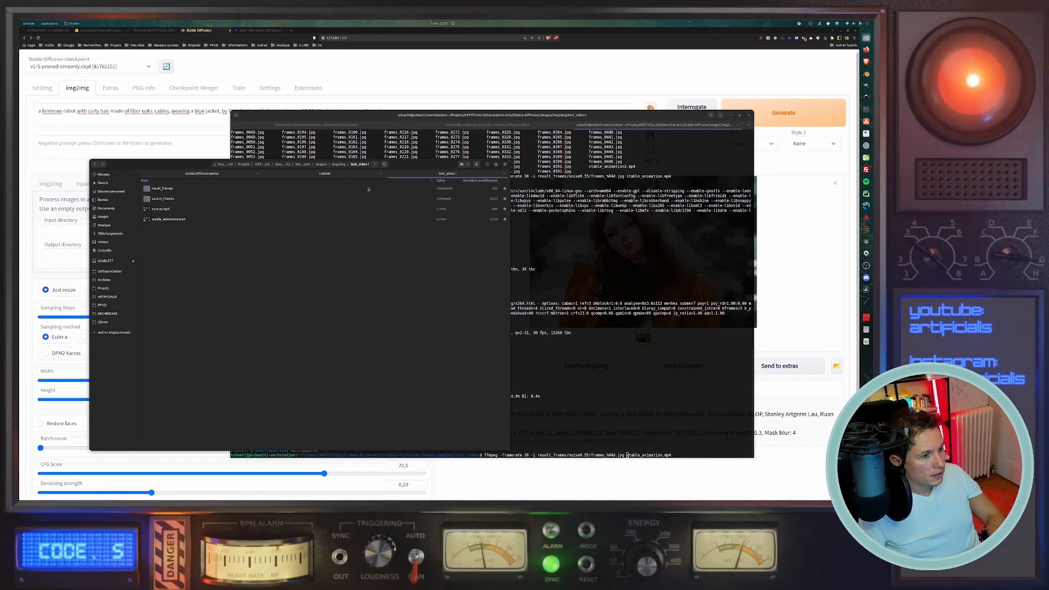
pyautogui.rightClick(165, 211)
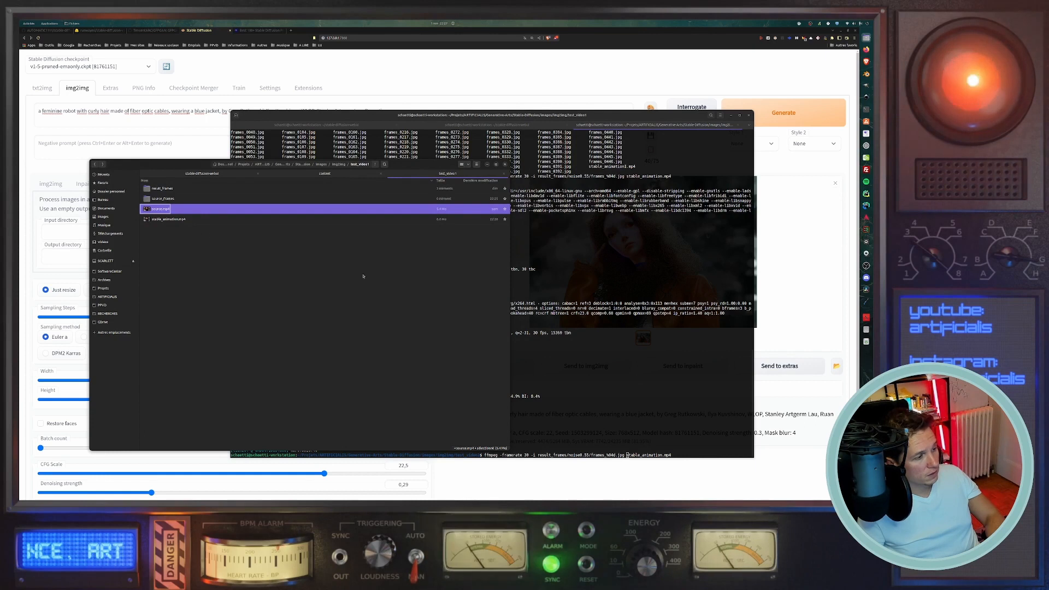
# Return to the terminal, recall the command "ffmpeg -i source.mp4 'source_frames/frames_%04d.jpg'" and highlight it.
pyautogui.hotkey('alt', 'Tab')
pyautogui.press('Up')
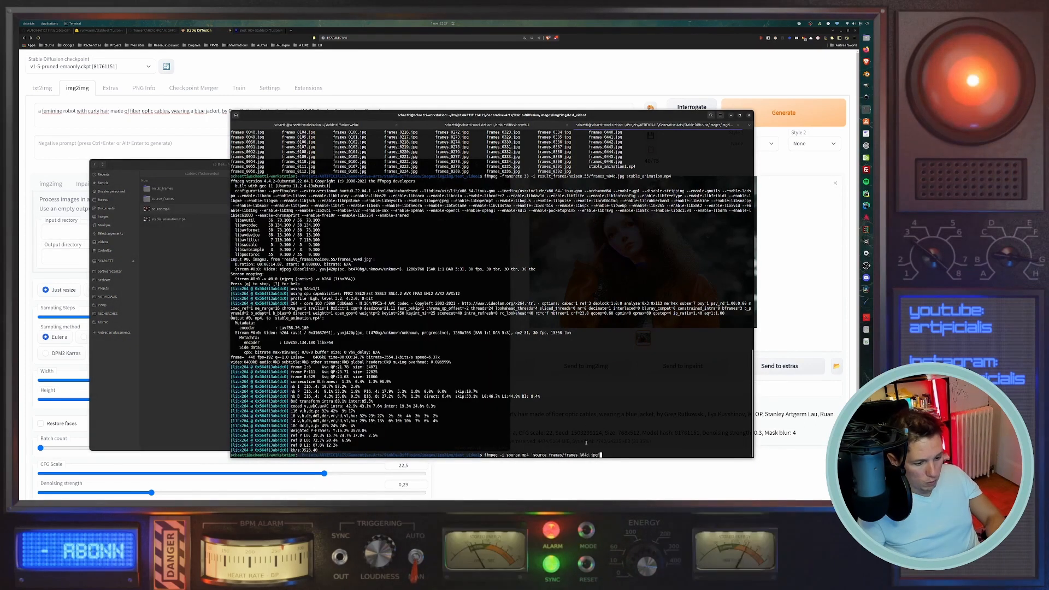
pyautogui.moveTo(607, 455); pyautogui.dragTo(482, 455)
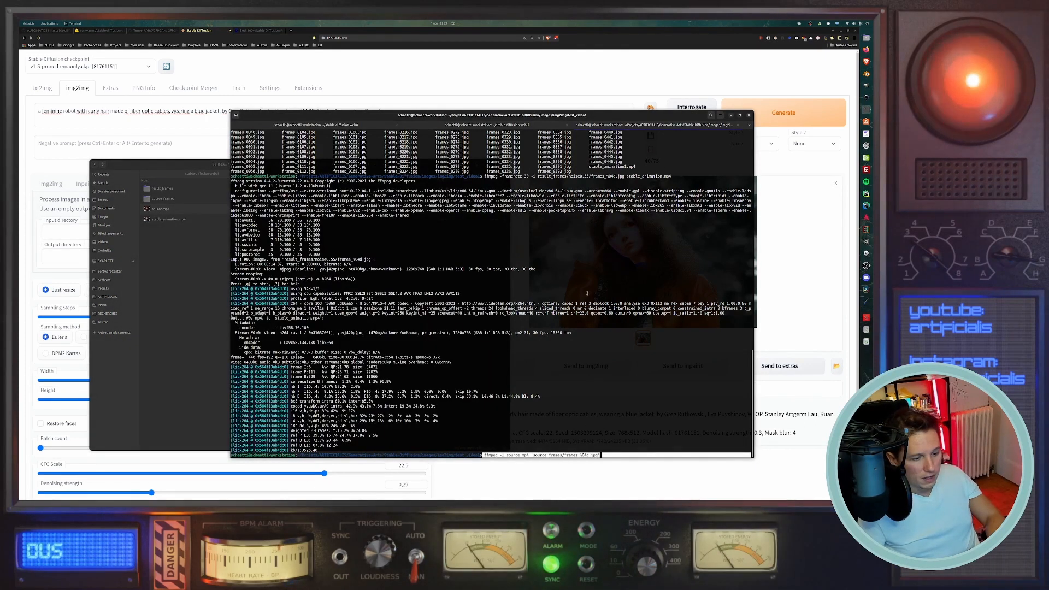
# Enlarge the terminal text and highlight the ffmpeg command's parts in turn: program name, "-i source.mp4", the output path and its "%04d" numbering.
pyautogui.click(569, 300)
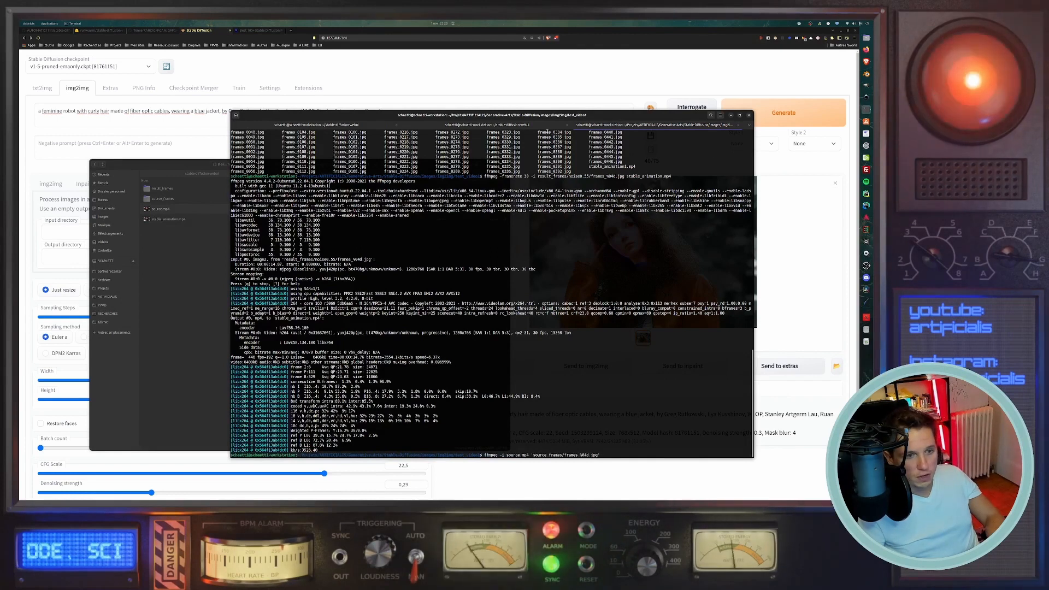
pyautogui.click(721, 116)
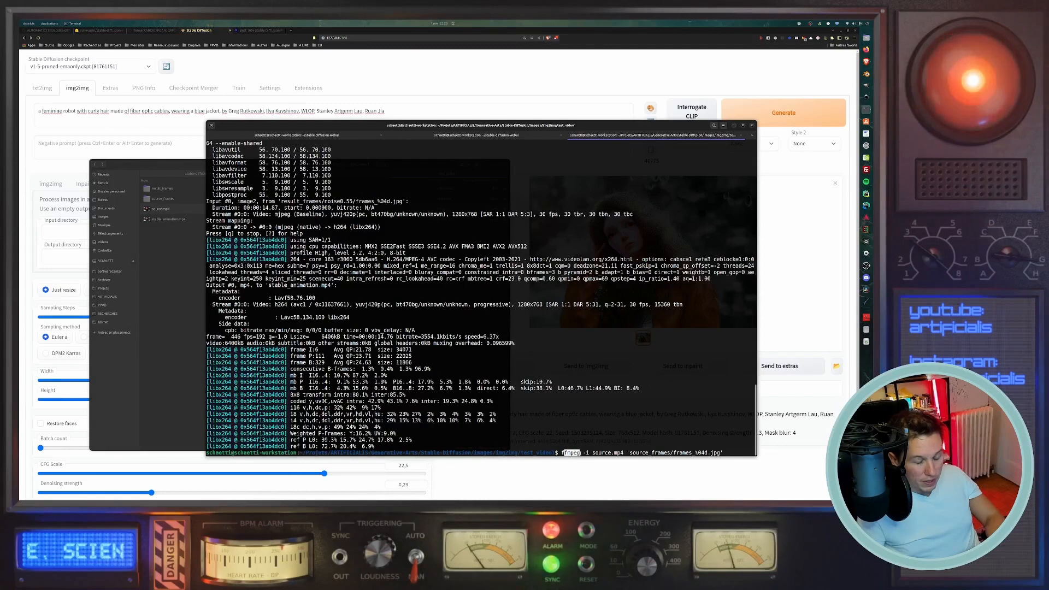
pyautogui.moveTo(564, 453); pyautogui.dragTo(561, 453)
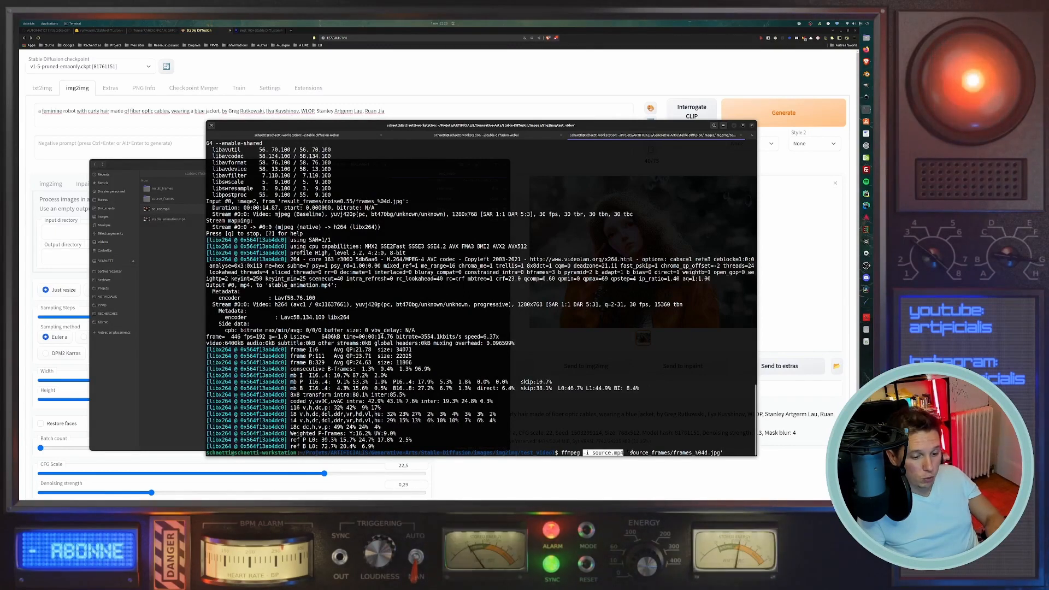
pyautogui.moveTo(628, 452); pyautogui.dragTo(722, 453)
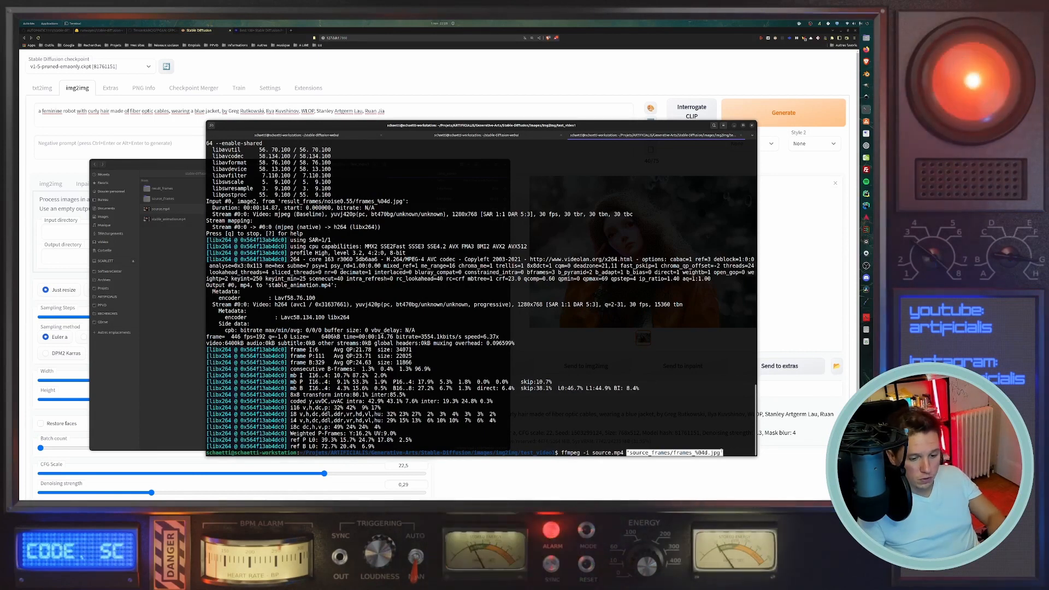
pyautogui.click(718, 448)
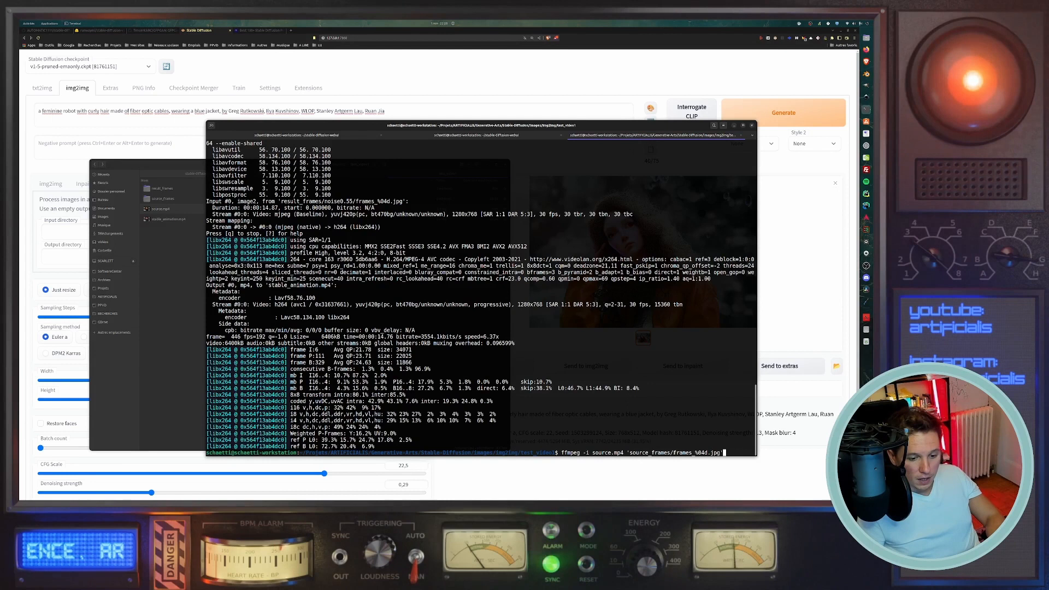
pyautogui.moveTo(632, 453); pyautogui.dragTo(693, 453)
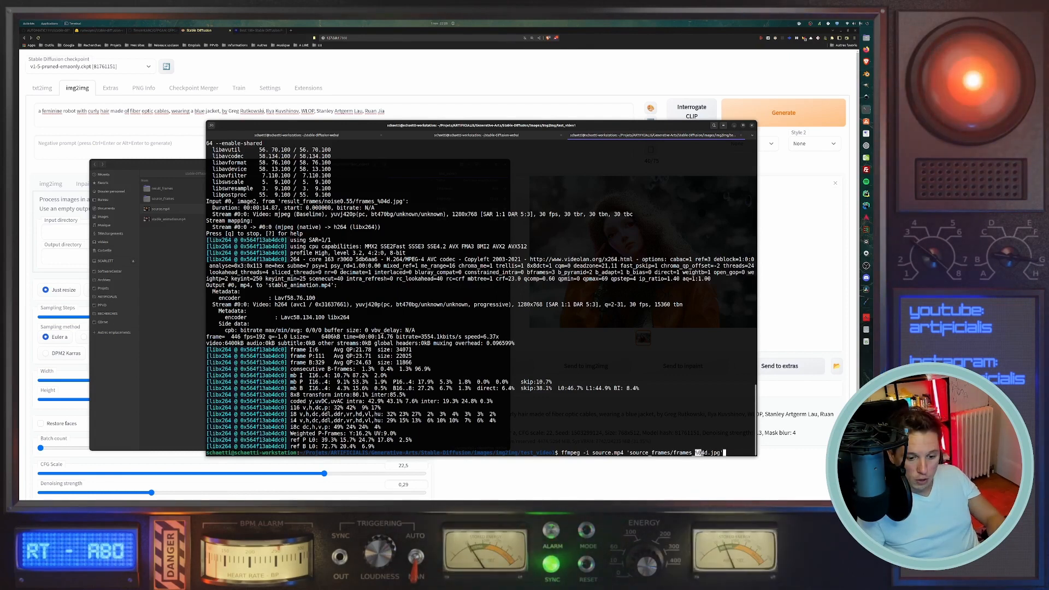
pyautogui.click(709, 453)
pyautogui.press('End')
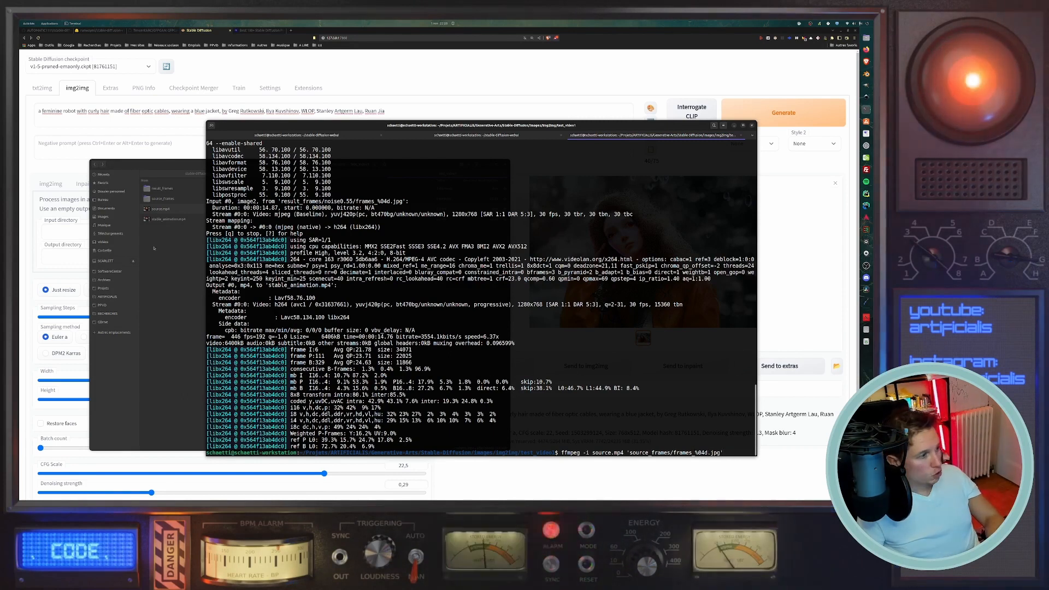
# Open the source_frames folder in the file manager, and run the recalled ffmpeg command in the terminal to extract source.mp4's frames.
pyautogui.click(154, 248)
pyautogui.doubleClick(164, 199)
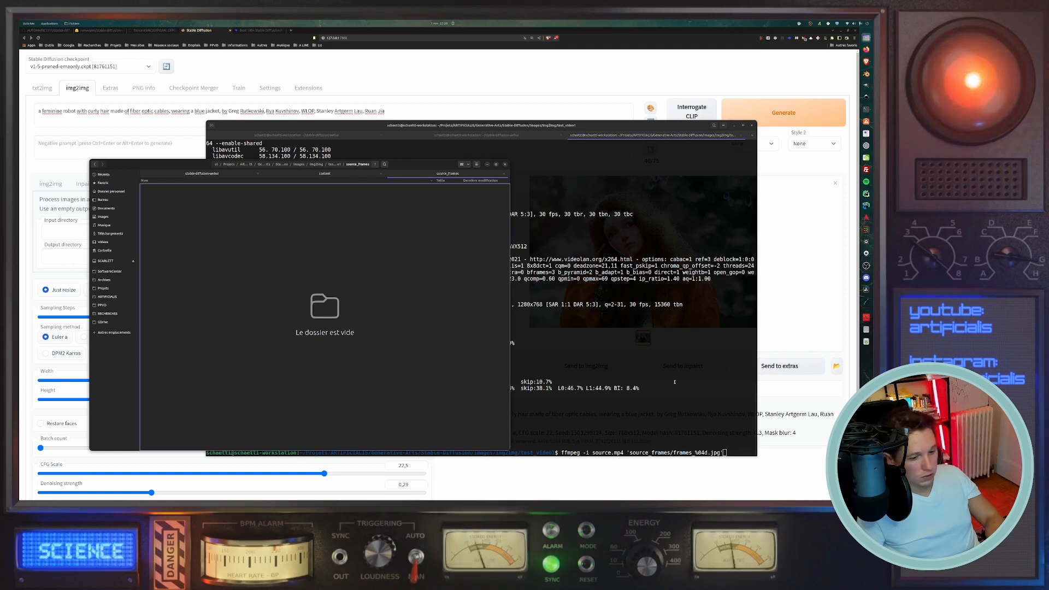
pyautogui.click(675, 382)
pyautogui.press('Return')
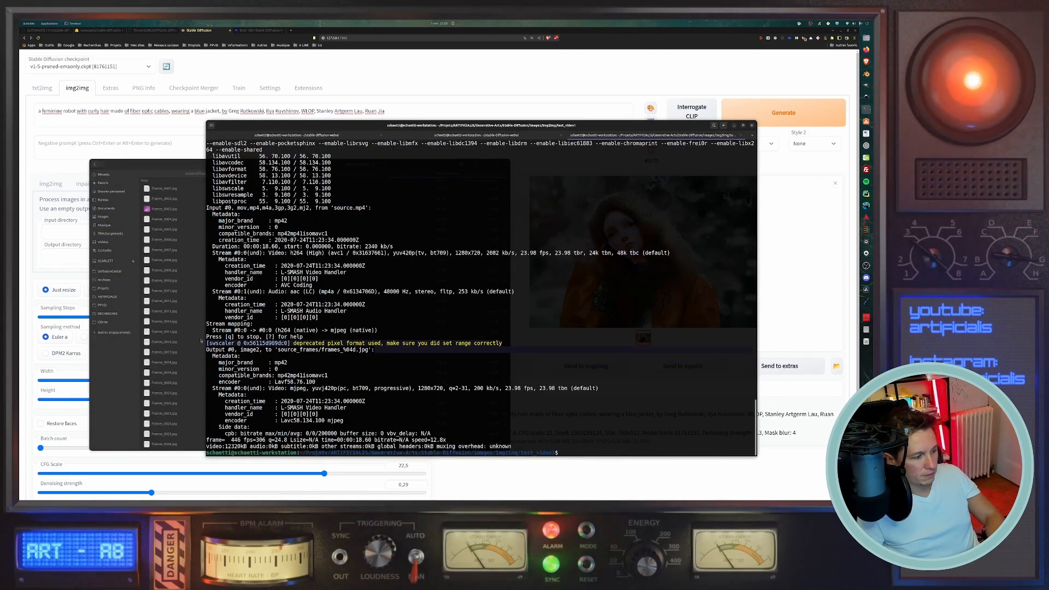
# Close the text editor opened for frames_0001.jpg, view frames_0002.jpg in the image viewer and enlarge the viewer window.
pyautogui.click(195, 313)
pyautogui.doubleClick(165, 189)
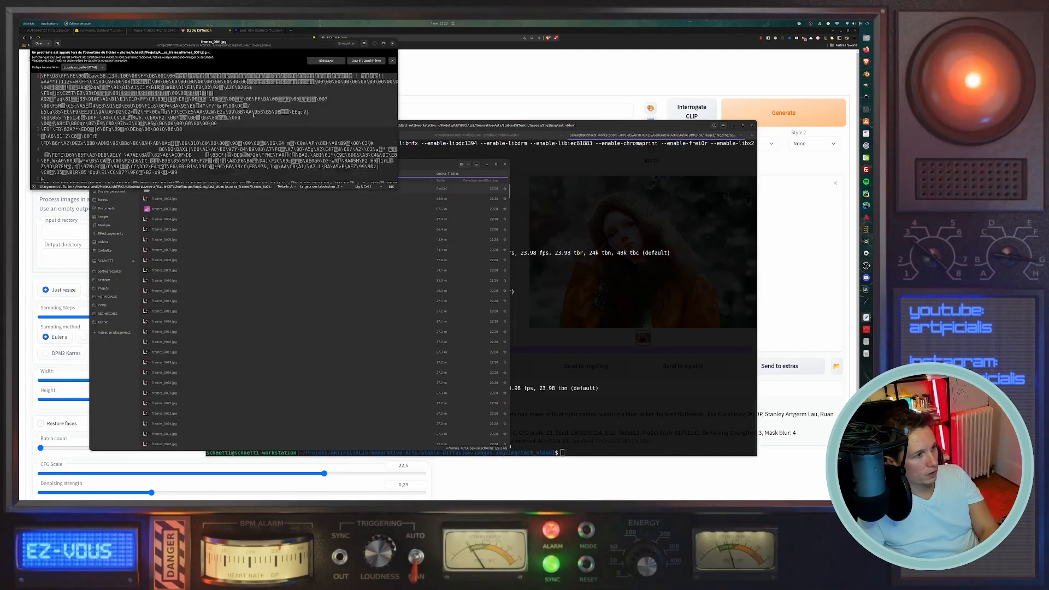
pyautogui.click(392, 44)
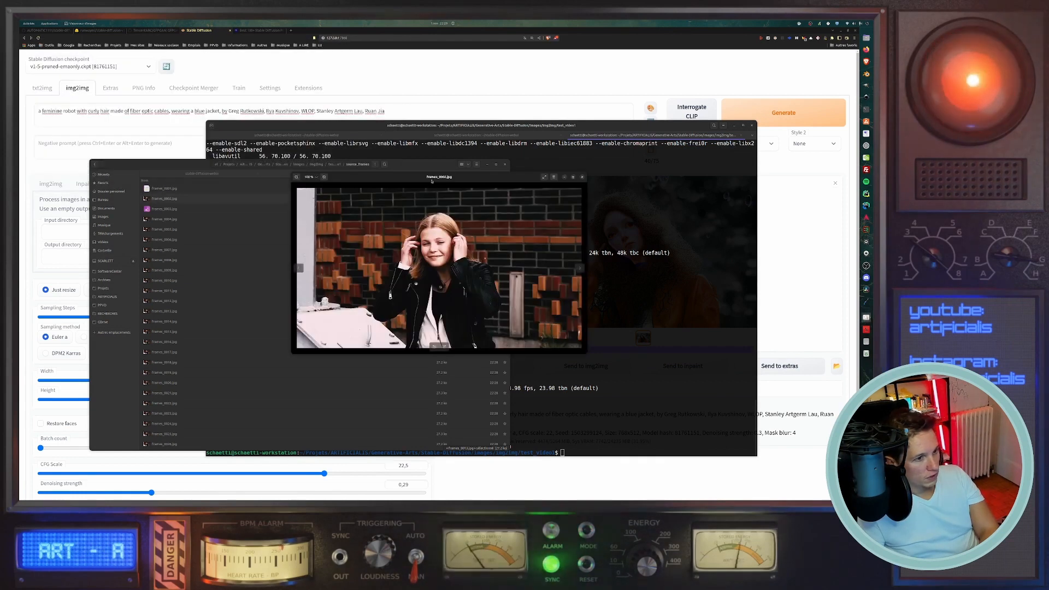
pyautogui.moveTo(323, 197); pyautogui.dragTo(354, 235)
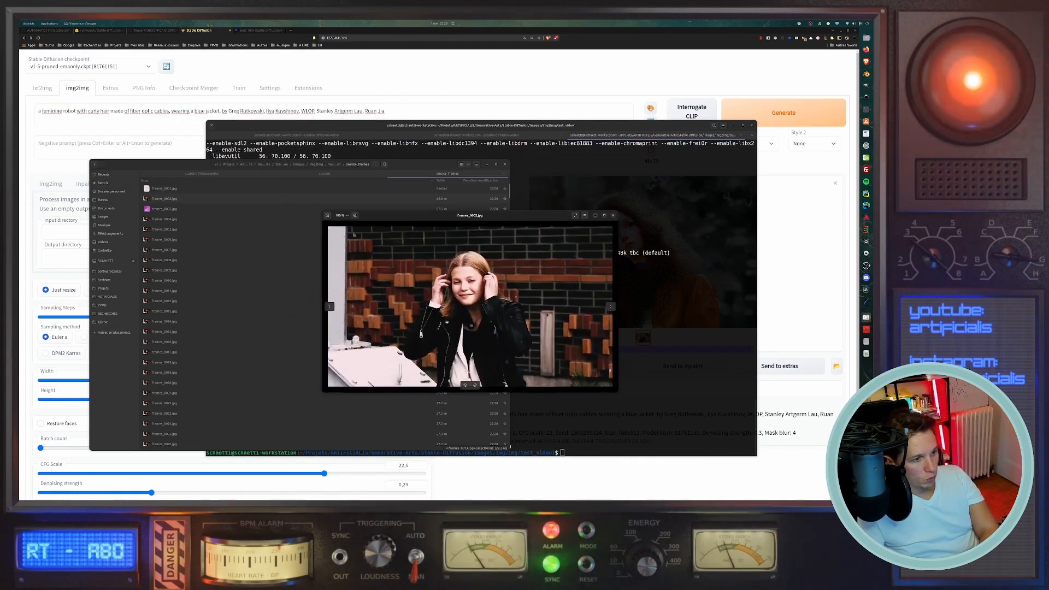
pyautogui.moveTo(321, 211); pyautogui.dragTo(165, 78)
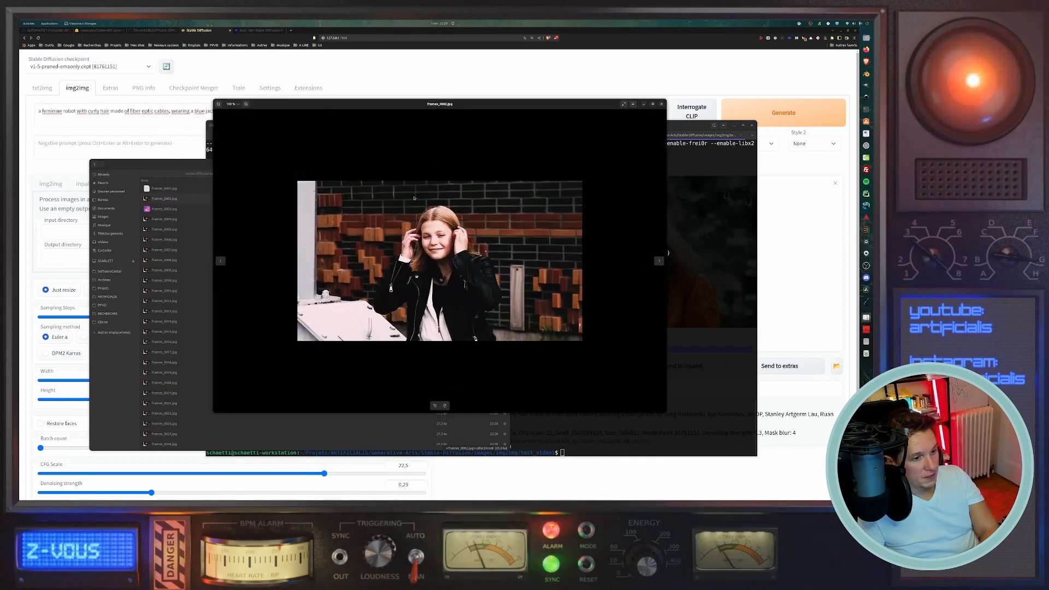
# Page forward through the extracted frames and close the image viewer.
pyautogui.press('Right')
pyautogui.press('Right')
pyautogui.press('Right')
pyautogui.press('Right')
pyautogui.press('Right')
pyautogui.press('Right')
pyautogui.press('Right')
pyautogui.press('Right')
pyautogui.press('Right')
pyautogui.press('Right')
pyautogui.press('Right')
pyautogui.press('Right')
pyautogui.press('Right')
pyautogui.press('Right')
pyautogui.press('Right')
pyautogui.press('Right')
pyautogui.press('Right')
pyautogui.press('Right')
pyautogui.press('Right')
pyautogui.press('Right')
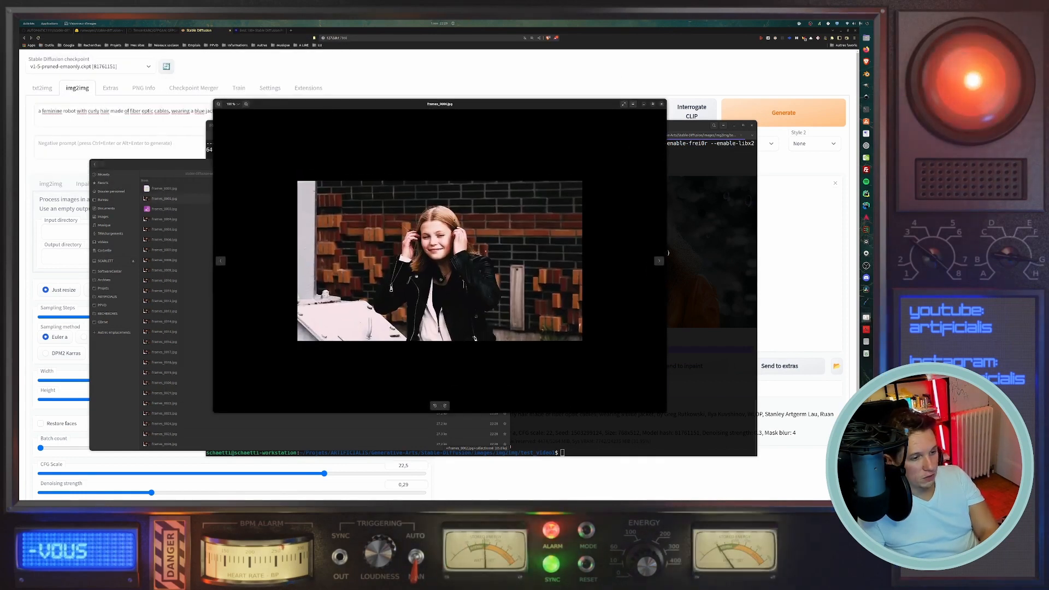
pyautogui.press('Right')
pyautogui.press('Right')
pyautogui.hotkey('ctrl', 'w')
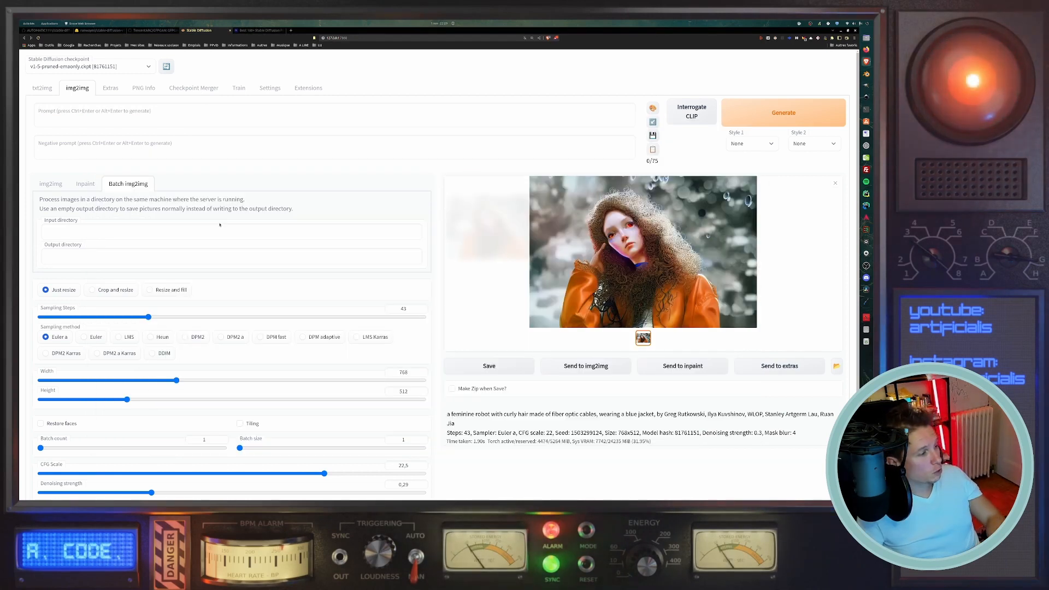
# Replace the img2img source image with one of the extracted video frames and fill the prompt by interrogating it with CLIP.
pyautogui.click(51, 184)
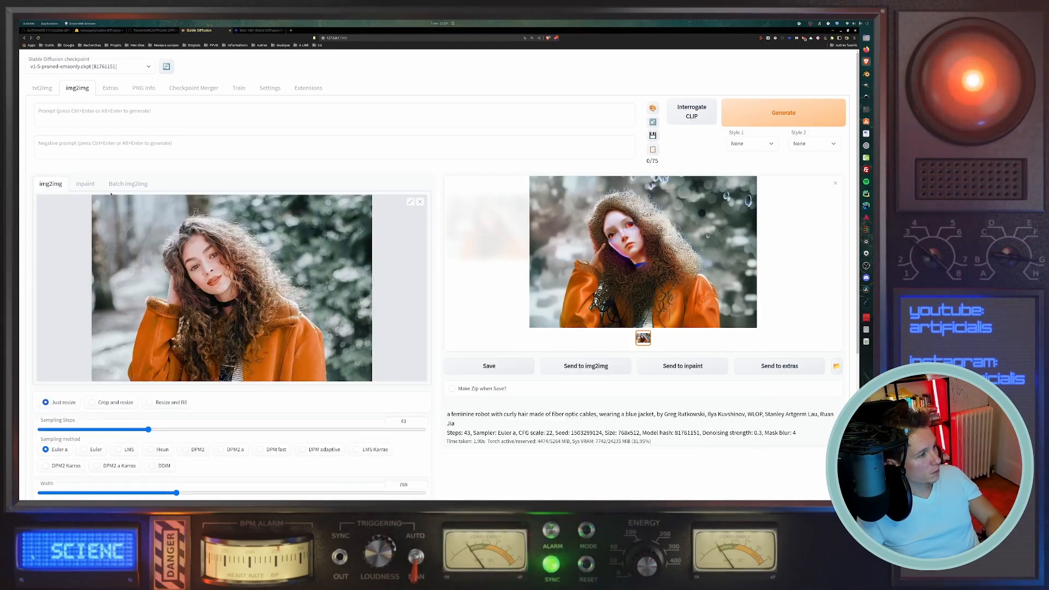
pyautogui.click(122, 186)
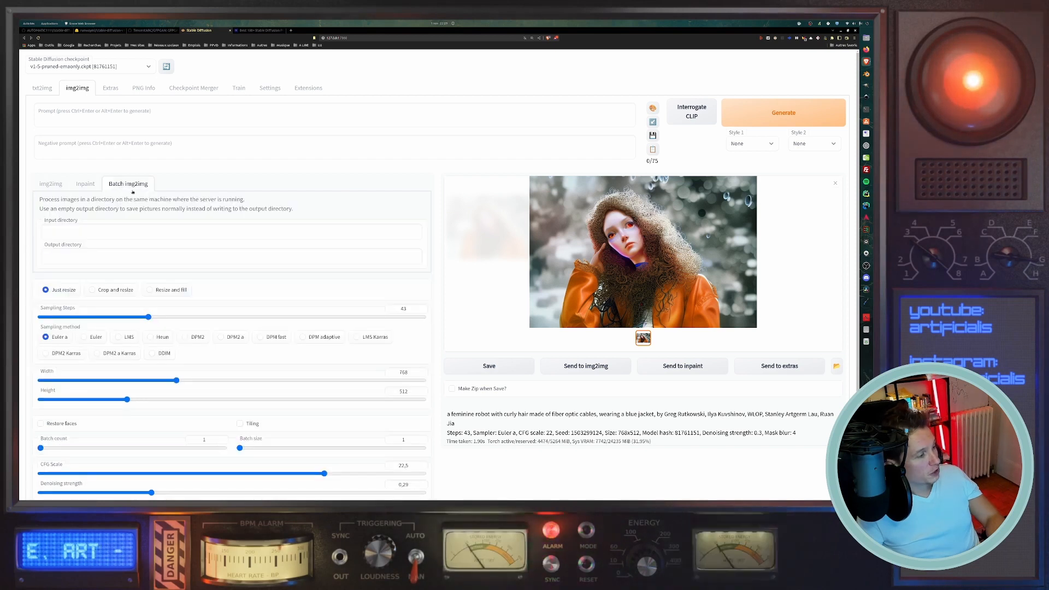
pyautogui.click(50, 184)
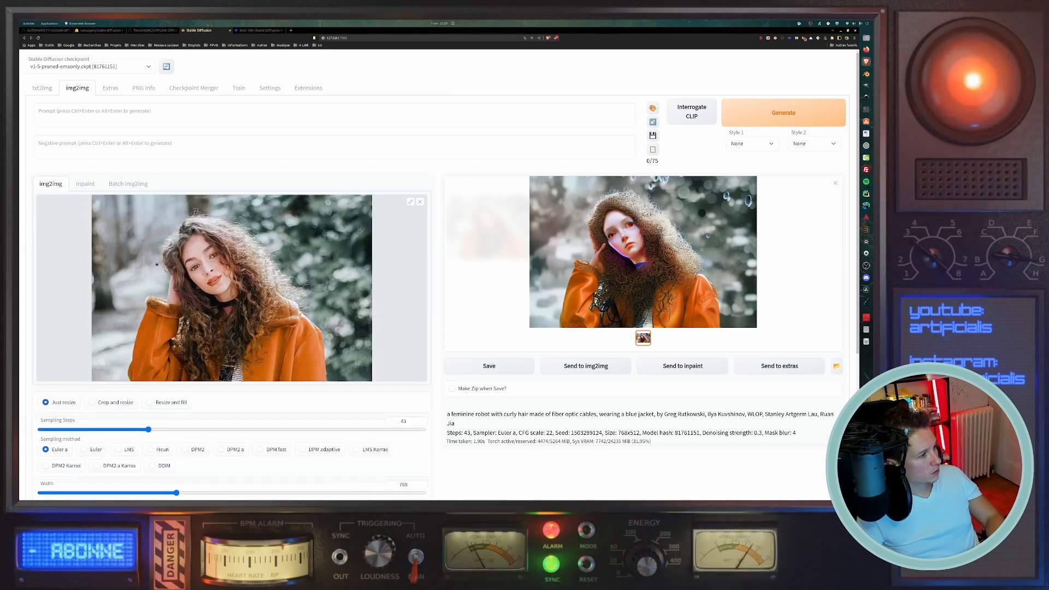
pyautogui.click(420, 202)
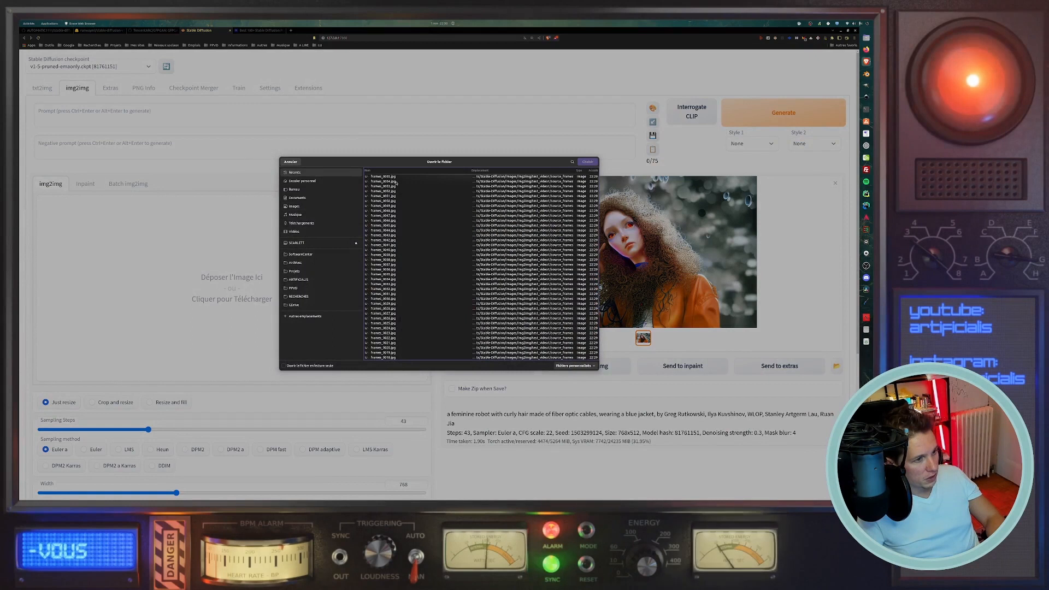
pyautogui.doubleClick(398, 195)
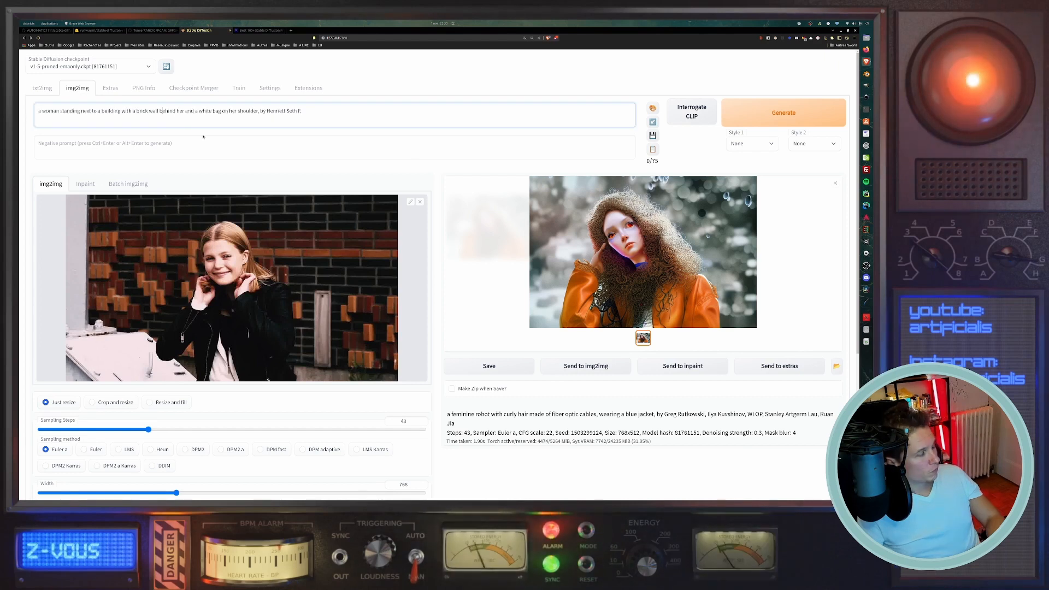
# Return to Batch img2img and set its input directory to the full path of the test_video1/source_frames folder.
pyautogui.click(139, 185)
pyautogui.scroll(-1, 85, 235)
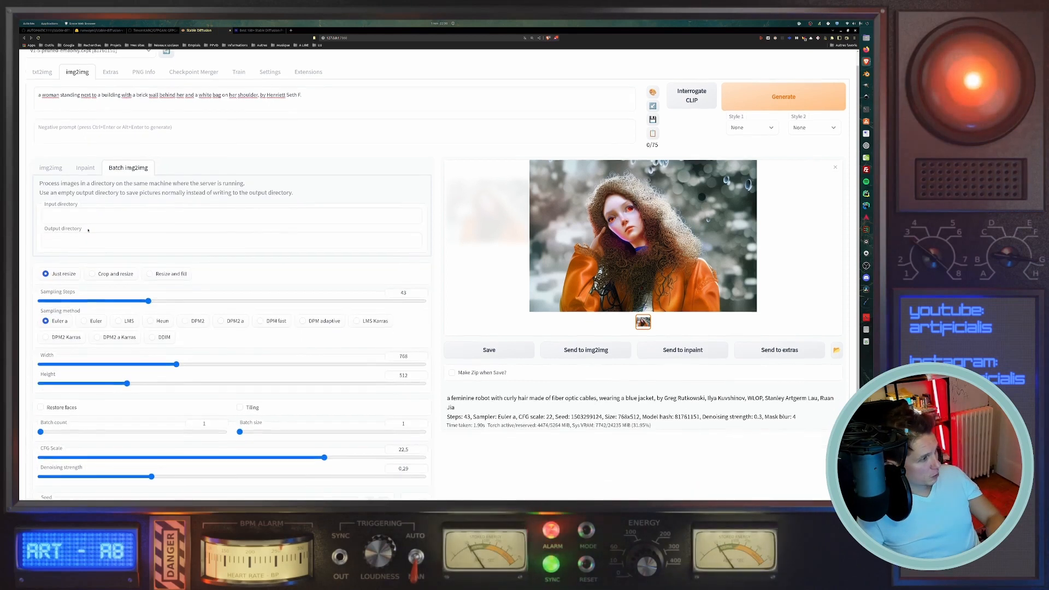
pyautogui.scroll(1, 90, 232)
pyautogui.click(127, 234)
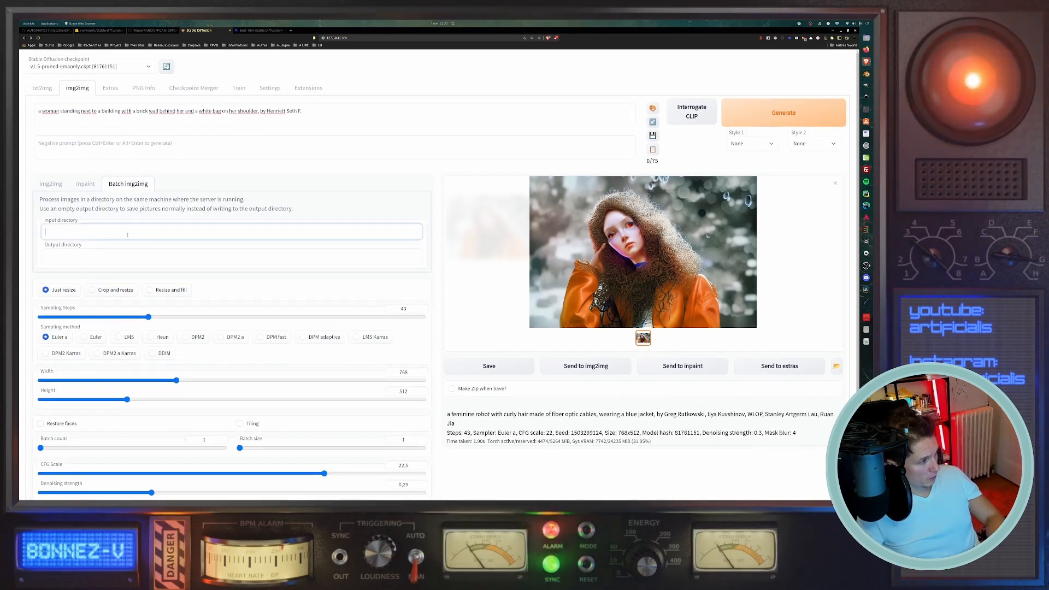
pyautogui.moveTo(52, 221); pyautogui.dragTo(78, 221)
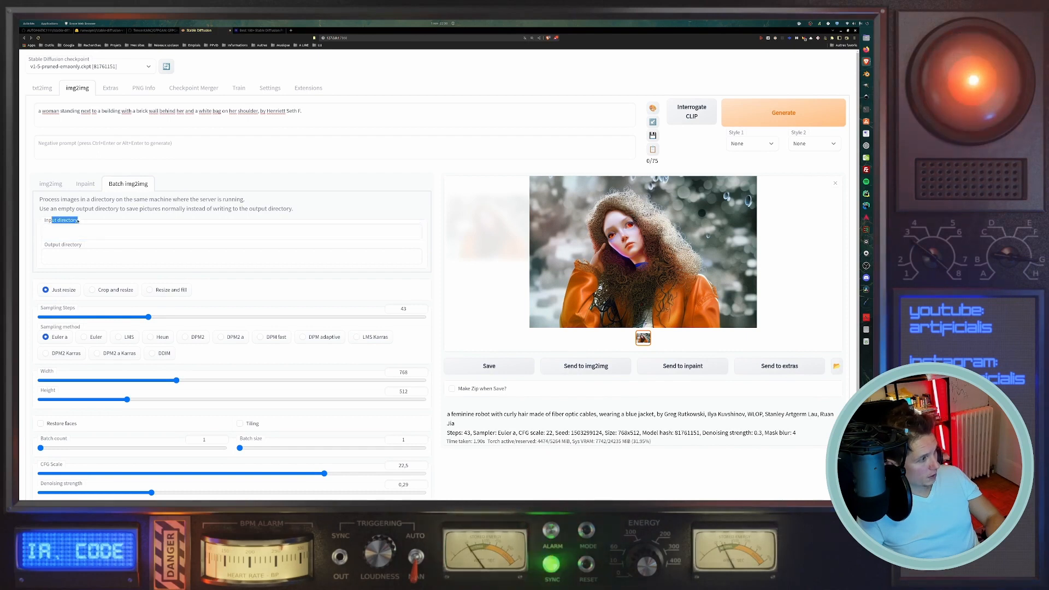
pyautogui.click(84, 234)
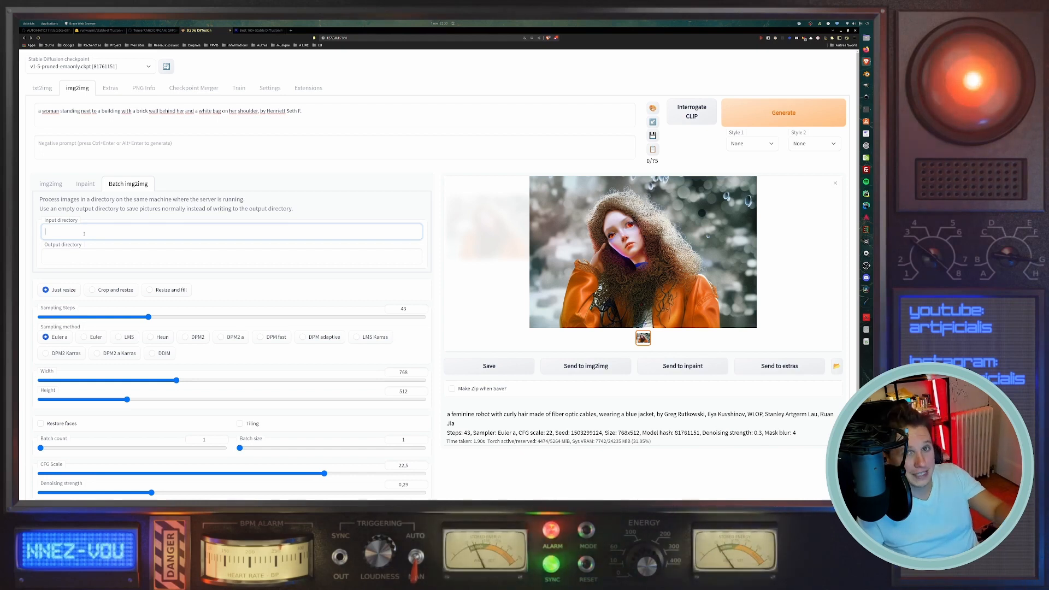
pyautogui.click(80, 252)
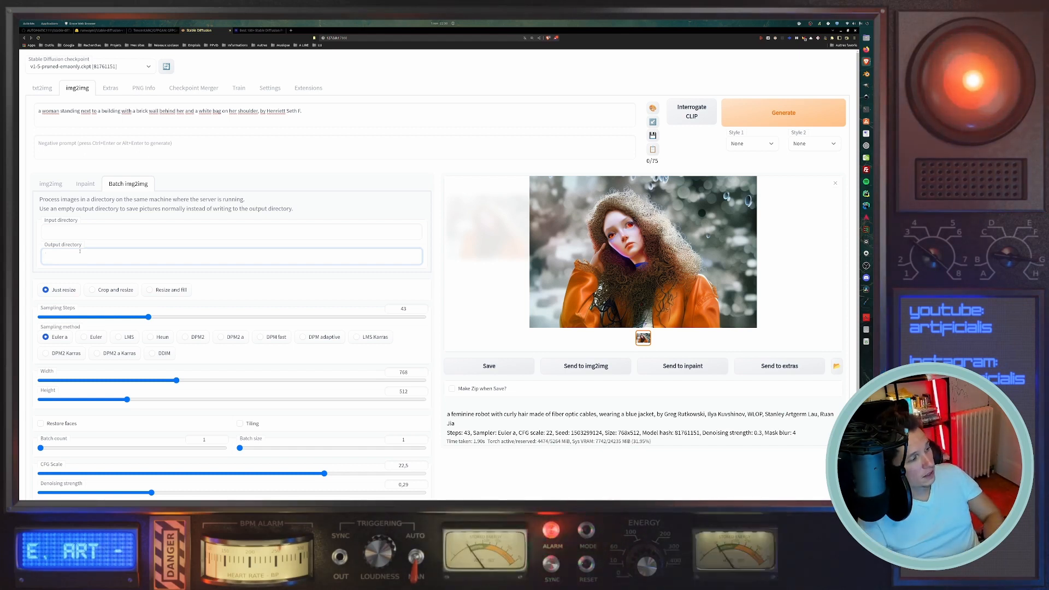
pyautogui.click(87, 233)
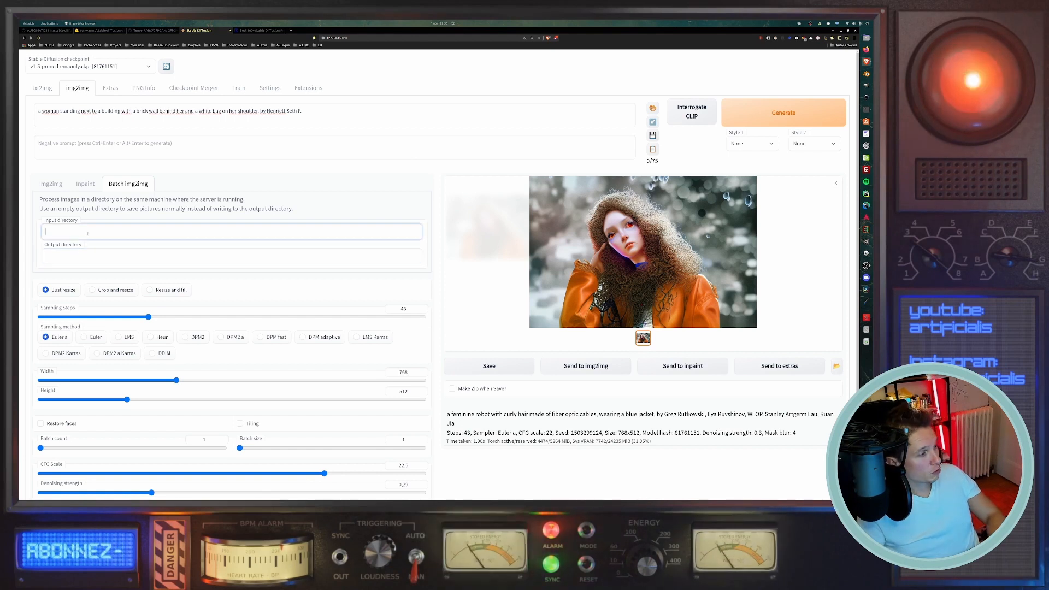
pyautogui.hotkey('alt', 'Tab')
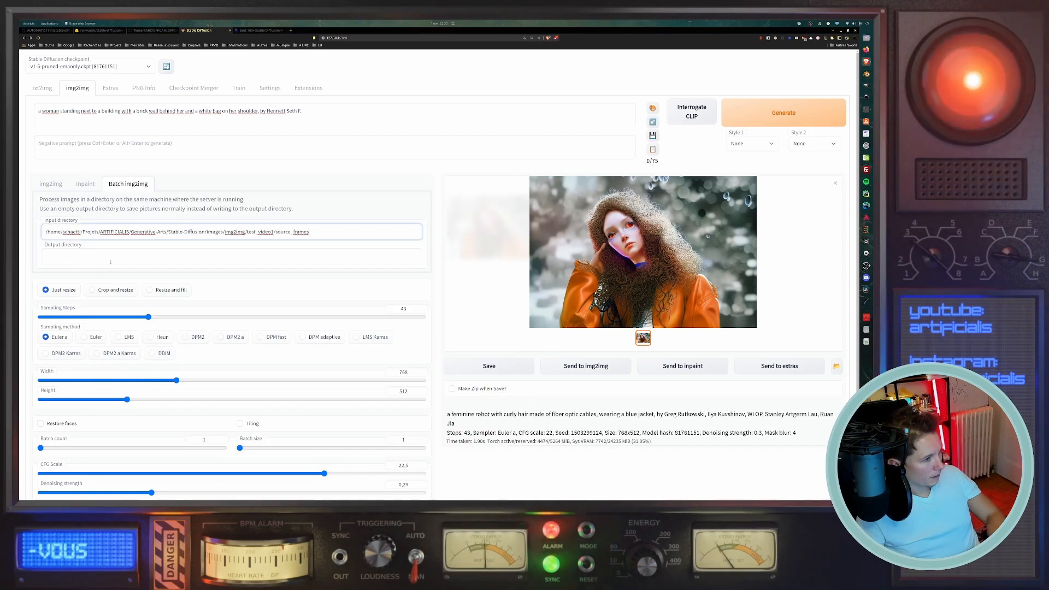
# Set the batch output directory to the same test_video1 path, ending in result_frames instead of source_frames.
pyautogui.click(109, 261)
pyautogui.hotkey('alt', 'Tab')
pyautogui.hotkey('alt', 'Tab')
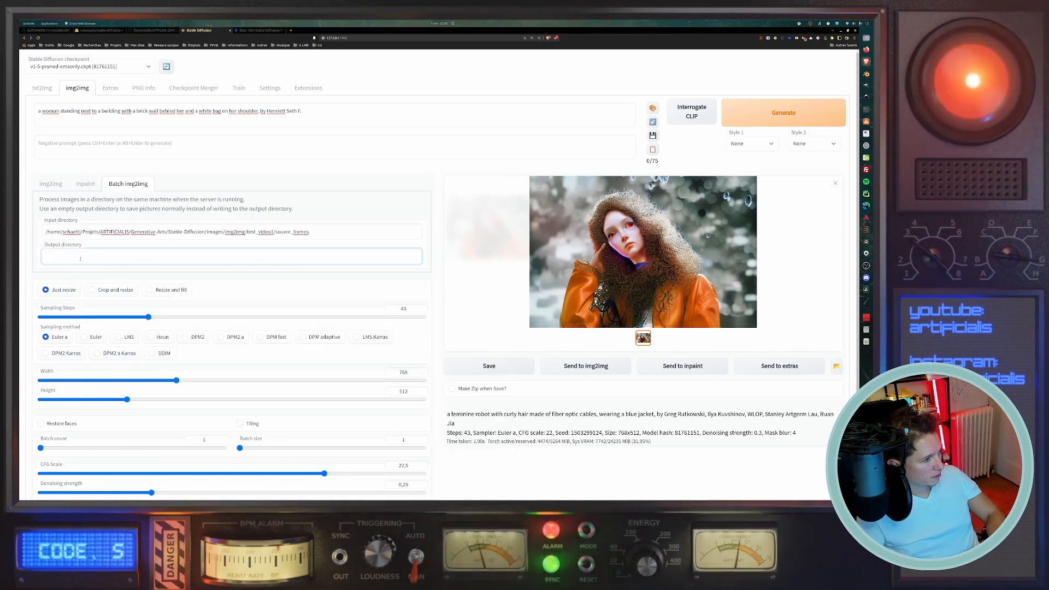
pyautogui.write('/home/schaetti/Projets/ARTIFICIALIS/Generative-Arts/Stable-Diffusion/images/img2img/test_video1/source_frames')
pyautogui.hotkey('alt', 'Tab')
pyautogui.click(446, 251)
pyautogui.click(445, 251)
pyautogui.hotkey('alt', 'Left')
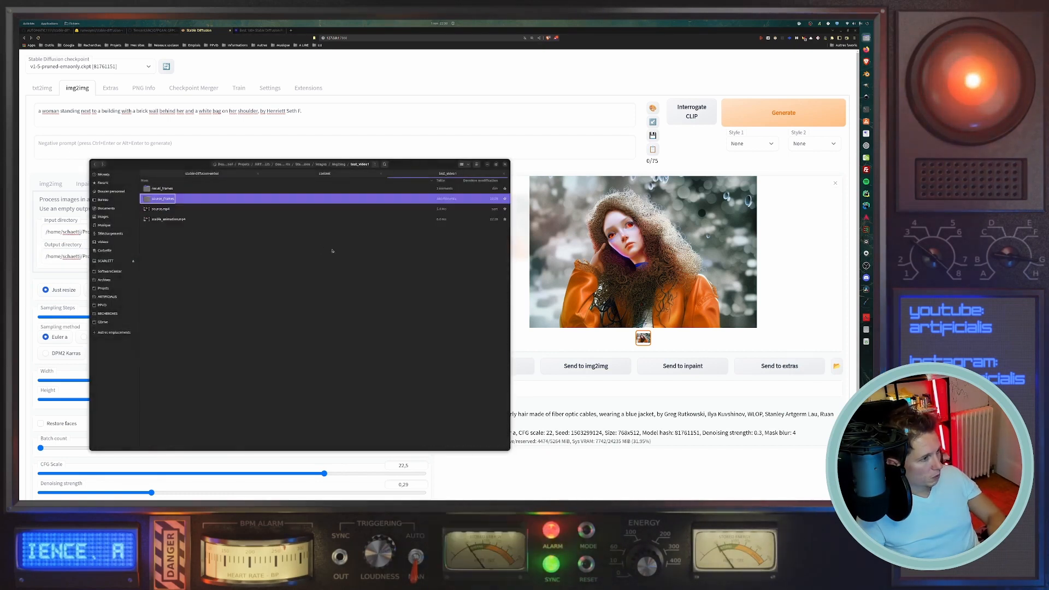
pyautogui.hotkey('alt', 'Tab')
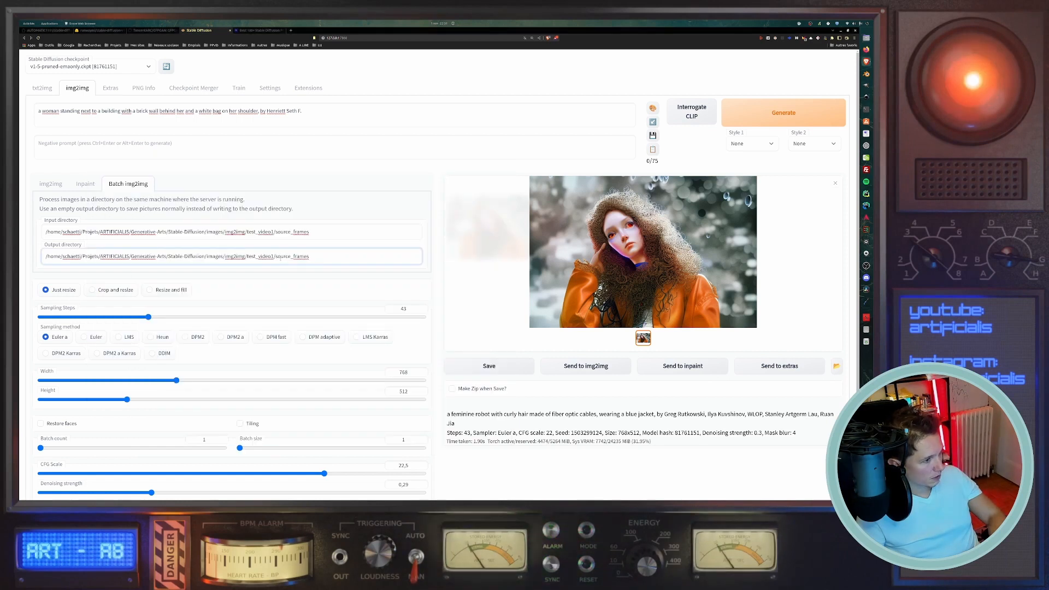
pyautogui.moveTo(286, 256); pyautogui.dragTo(291, 256)
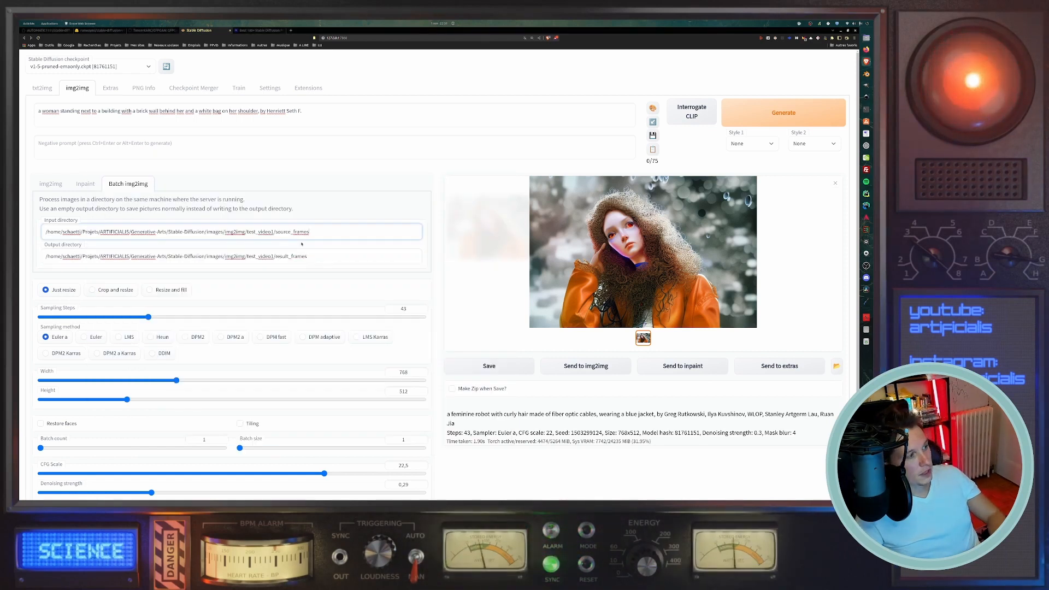
# Review the batch generation settings, the prompt and the output directory path.
pyautogui.scroll(-1, 299, 249)
pyautogui.scroll(-1, 143, 323)
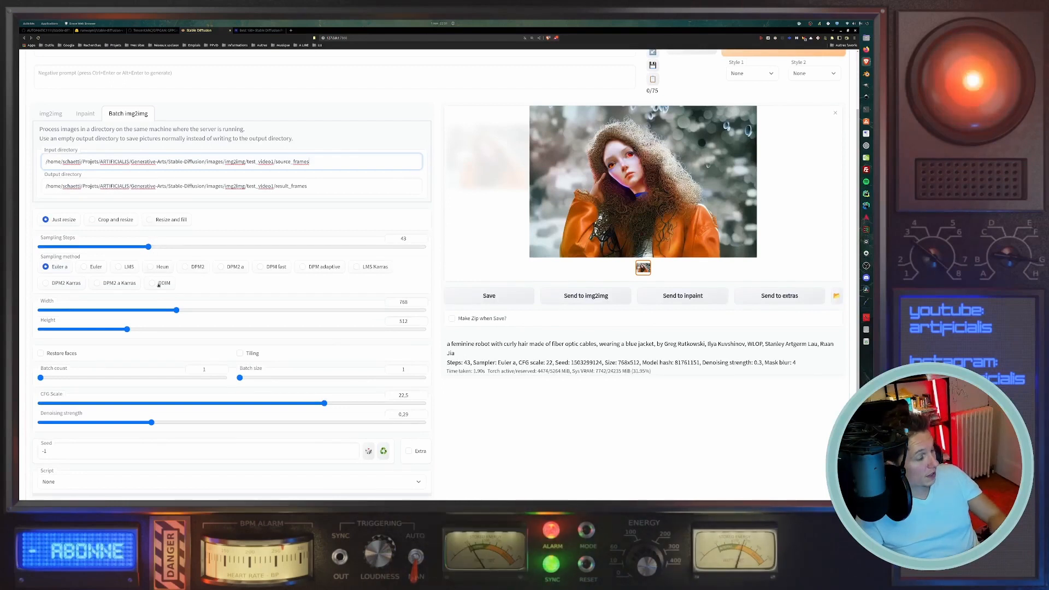
pyautogui.scroll(1, 149, 317)
pyautogui.scroll(2, 148, 396)
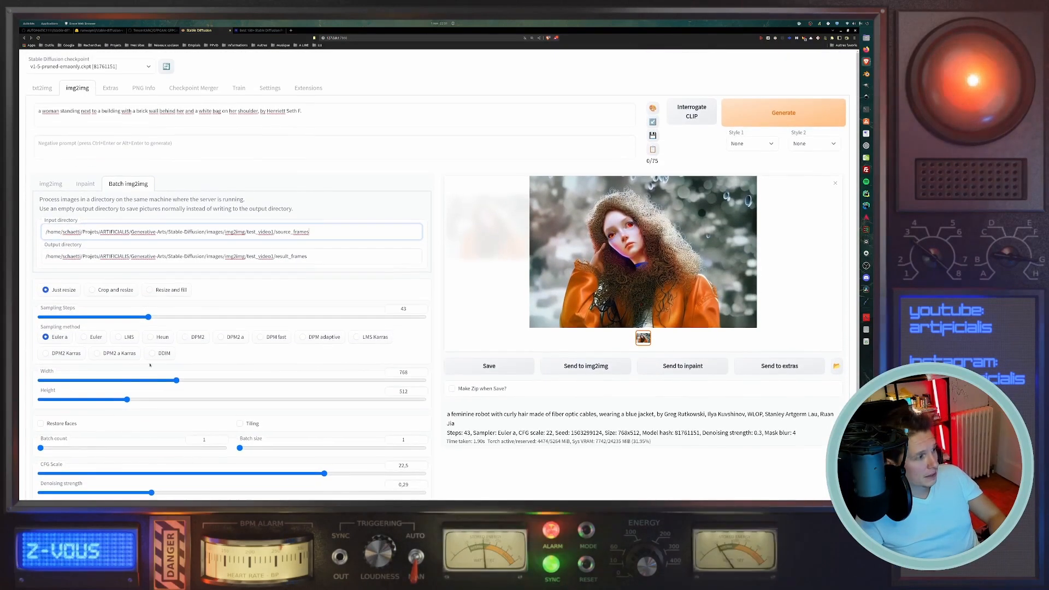
pyautogui.click(255, 121)
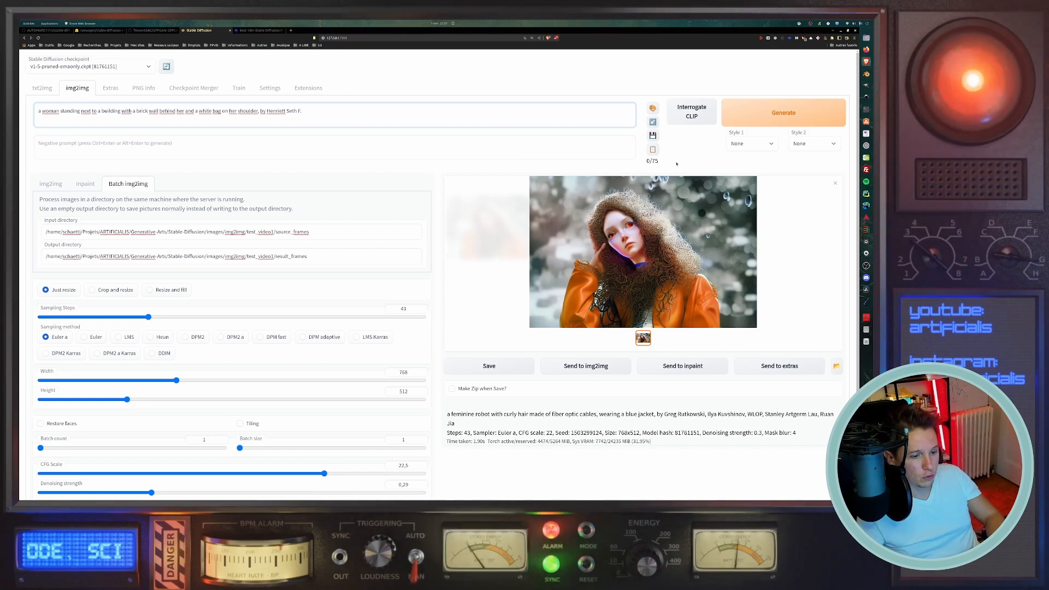
pyautogui.click(320, 250)
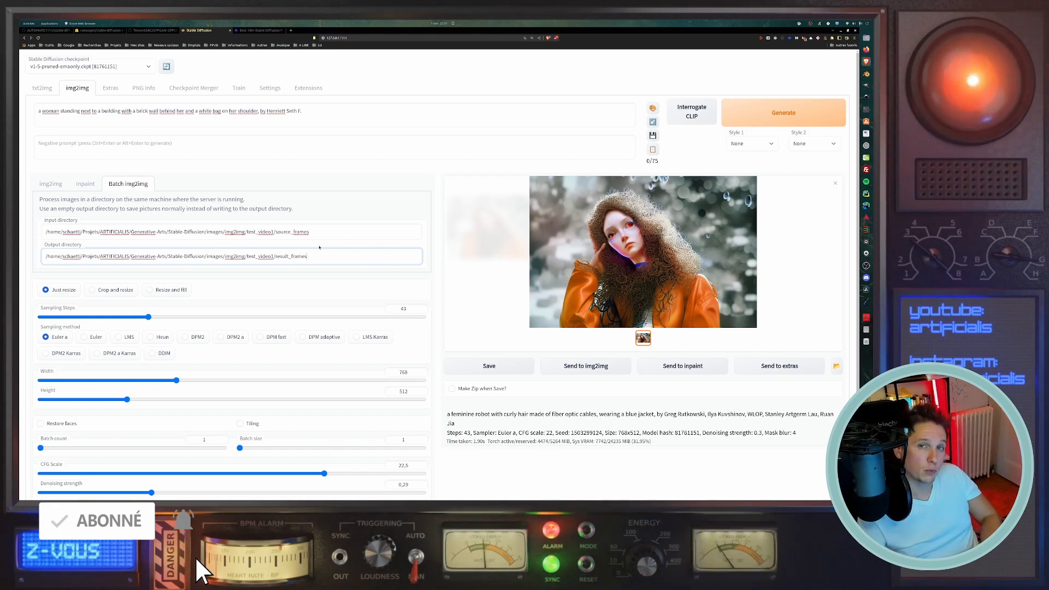
# Switch to the file manager and open the first frame image in the result_frames/noise0.55 folder.
pyautogui.hotkey('alt', 'Tab')
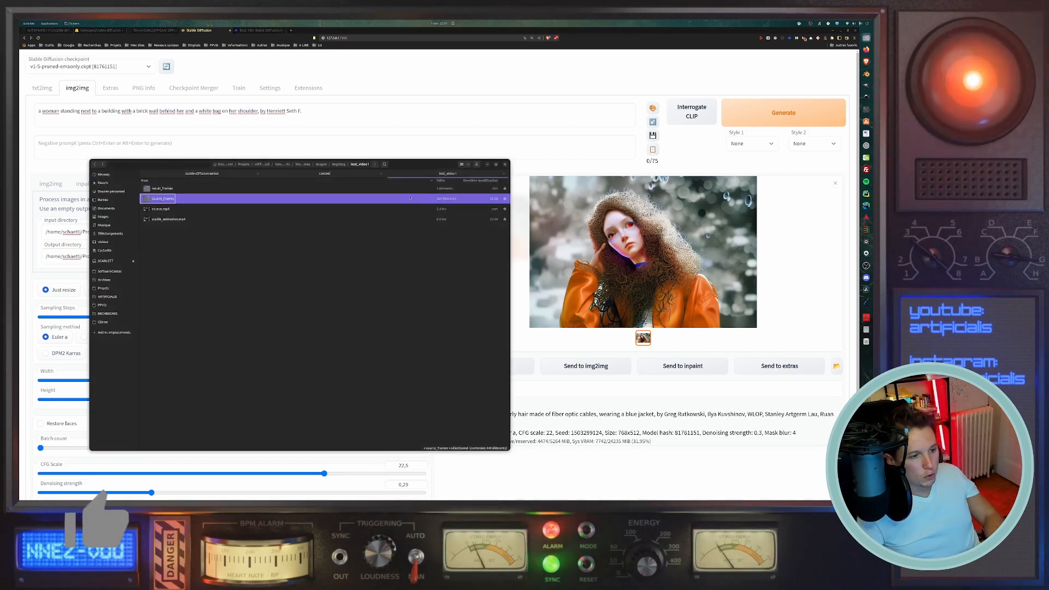
pyautogui.moveTo(425, 168); pyautogui.dragTo(486, 163)
pyautogui.doubleClick(223, 185)
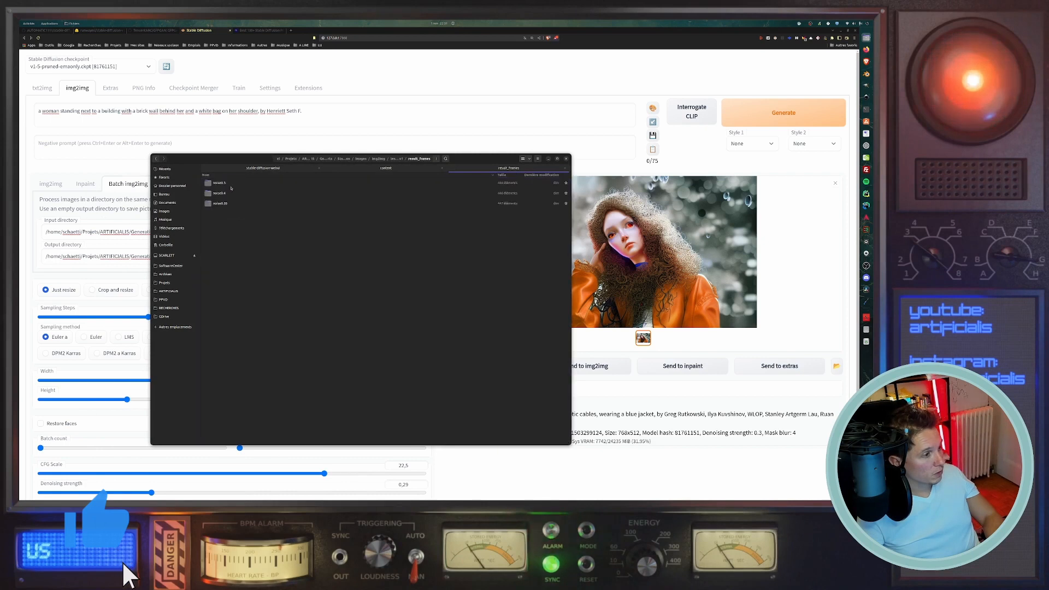
pyautogui.doubleClick(220, 203)
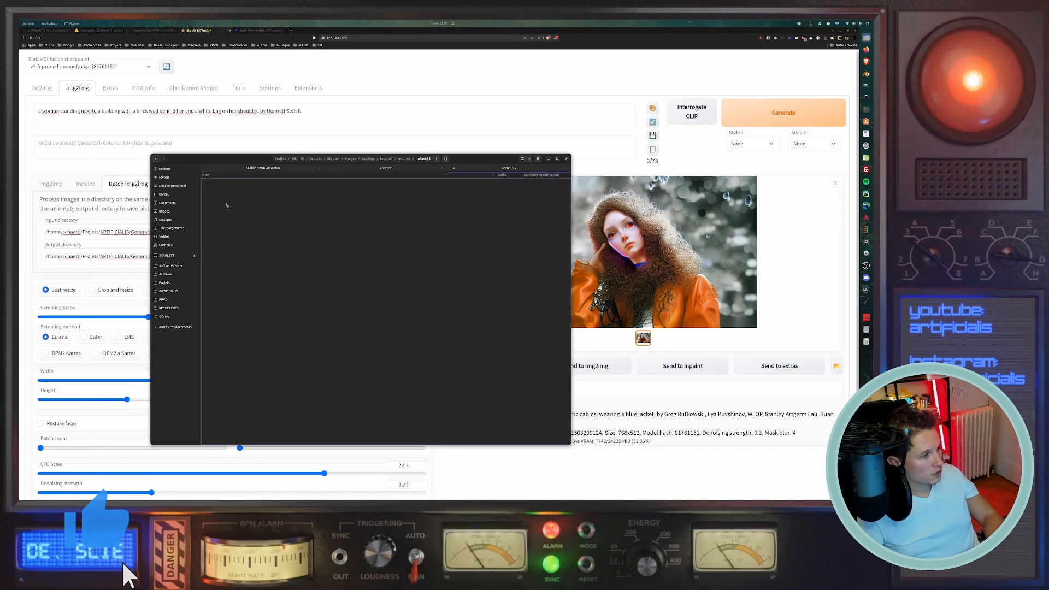
pyautogui.doubleClick(234, 187)
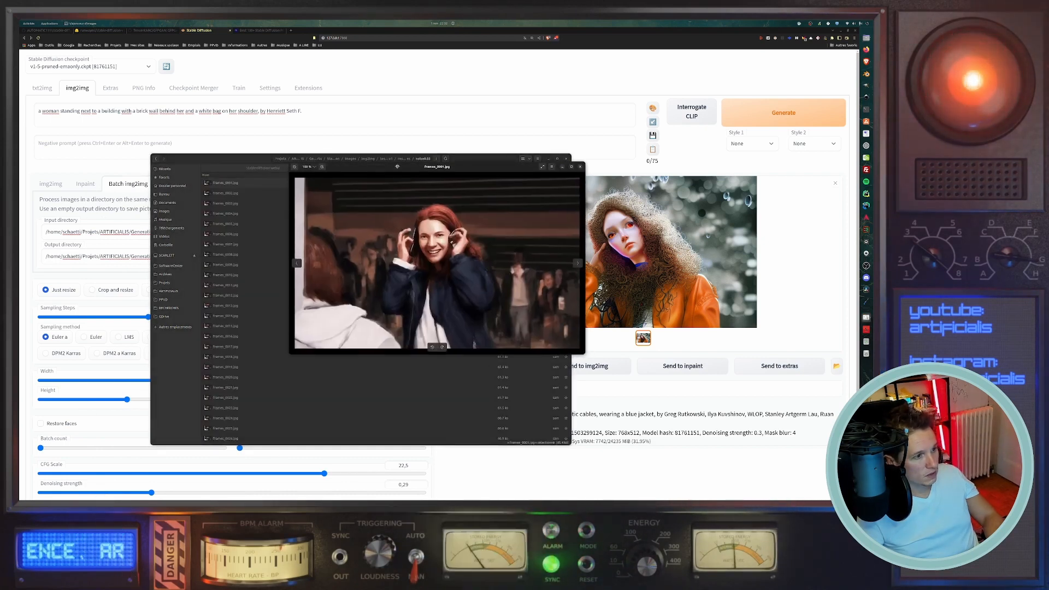
# Page forward through the processed frames to examine how the style holds across the video, and close the image viewer.
pyautogui.press('Right')
pyautogui.press('Right')
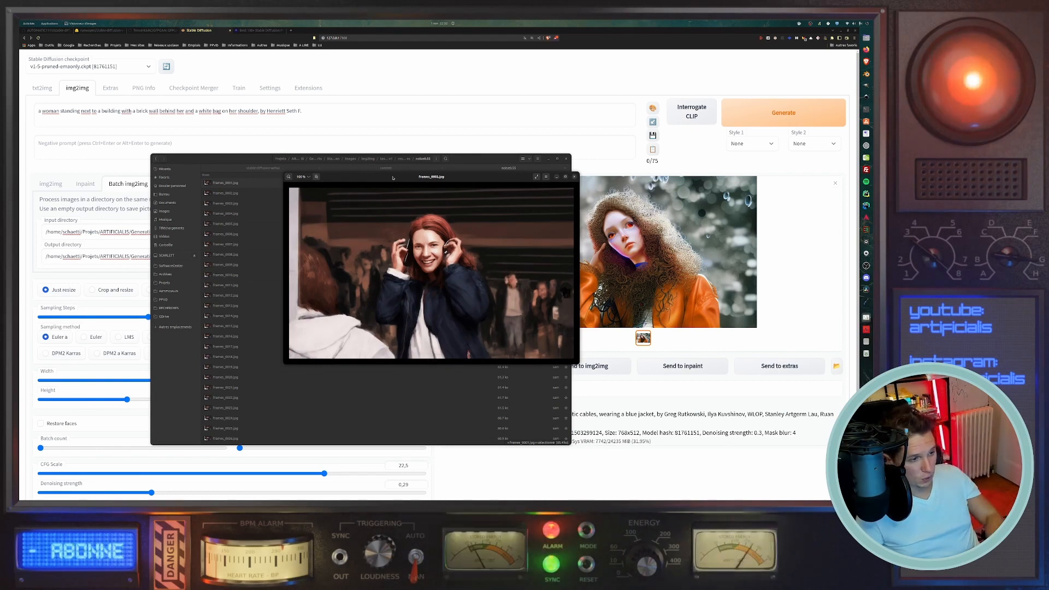
pyautogui.press('Right')
pyautogui.press('Right')
pyautogui.press('Right')
pyautogui.press('Right')
pyautogui.press('Right')
pyautogui.press('Right')
pyautogui.press('Right')
pyautogui.press('Right')
pyautogui.press('Right')
pyautogui.press('Right')
pyautogui.press('Right')
pyautogui.press('Right')
pyautogui.press('Right')
pyautogui.press('Right')
pyautogui.press('Right')
pyautogui.press('Right')
pyautogui.press('Right')
pyautogui.press('Right')
pyautogui.press('Right')
pyautogui.press('Right')
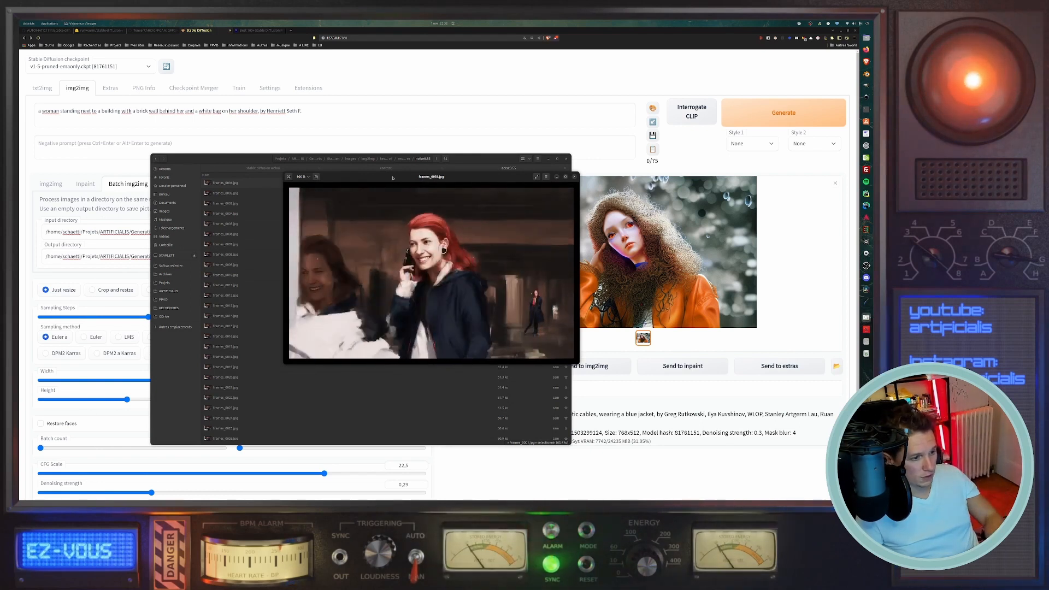
pyautogui.press('Right')
pyautogui.press('Right')
pyautogui.press('Right')
pyautogui.press('Right')
pyautogui.press('Right')
pyautogui.press('Right')
pyautogui.press('Right')
pyautogui.press('Right')
pyautogui.press('Right')
pyautogui.press('Right')
pyautogui.press('Right')
pyautogui.press('Right')
pyautogui.press('Right')
pyautogui.press('Right')
pyautogui.press('Right')
pyautogui.press('Right')
pyautogui.press('Right')
pyautogui.press('Right')
pyautogui.press('Right')
pyautogui.press('Right')
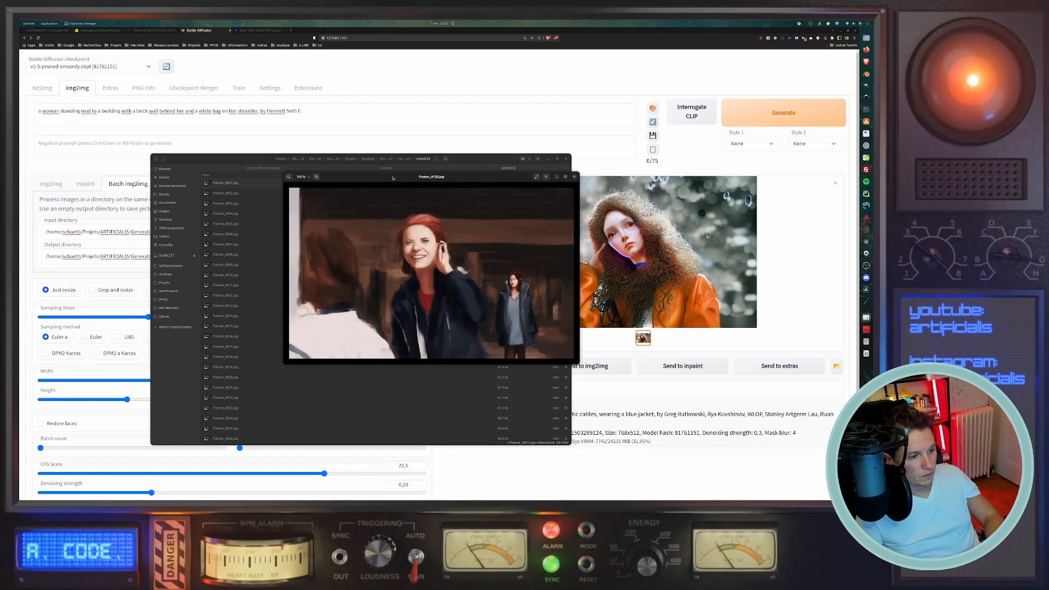
pyautogui.press('Right')
pyautogui.press('Right')
pyautogui.press('Right')
pyautogui.press('Right')
pyautogui.press('Right')
pyautogui.press('Right')
pyautogui.press('Right')
pyautogui.press('Right')
pyautogui.press('Right')
pyautogui.press('Right')
pyautogui.press('Right')
pyautogui.press('Right')
pyautogui.press('Right')
pyautogui.press('Right')
pyautogui.press('Right')
pyautogui.press('Right')
pyautogui.press('Right')
pyautogui.press('Right')
pyautogui.press('Right')
pyautogui.press('Right')
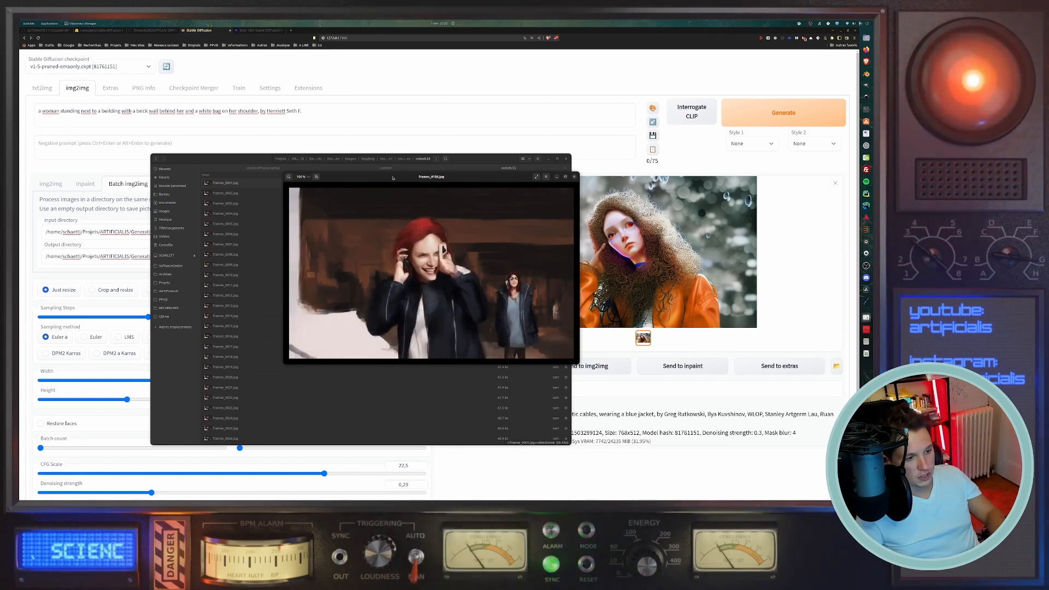
pyautogui.press('Right')
pyautogui.press('Right')
pyautogui.press('Right')
pyautogui.press('Right')
pyautogui.press('Right')
pyautogui.press('Right')
pyautogui.press('Right')
pyautogui.press('Right')
pyautogui.press('Right')
pyautogui.press('Right')
pyautogui.press('Right')
pyautogui.press('Right')
pyautogui.press('Right')
pyautogui.press('Right')
pyautogui.press('Right')
pyautogui.press('Right')
pyautogui.press('Right')
pyautogui.press('Right')
pyautogui.press('Right')
pyautogui.press('Right')
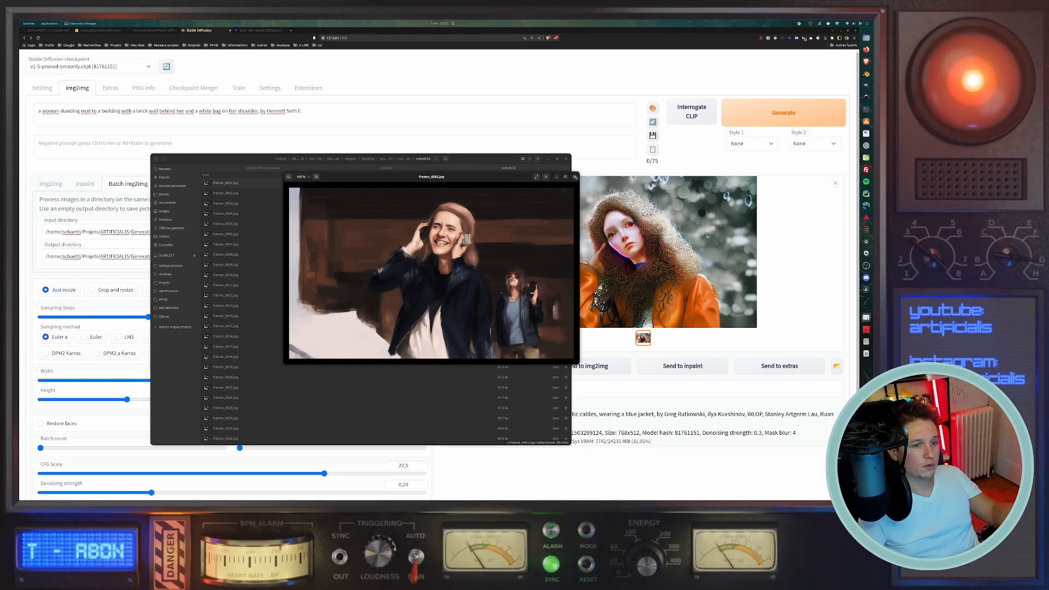
pyautogui.click(575, 177)
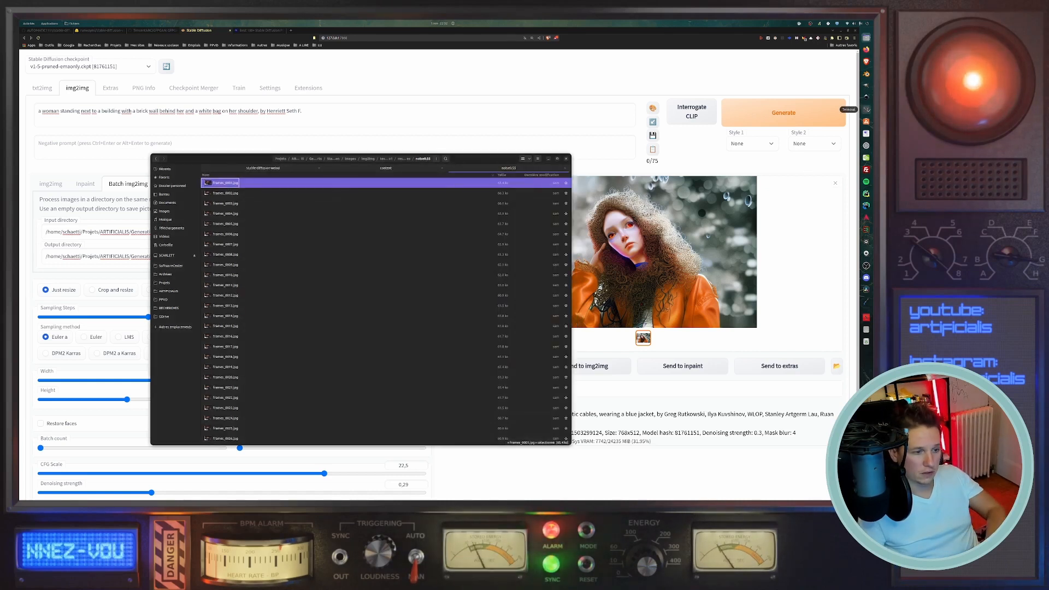
# In the terminal, recall the ffmpeg command assembling result_frames/noise0.55/frames_%04d.jpg at framerate 30, set its output to stable_animation_noise055.mp4, and run it.
pyautogui.click(867, 109)
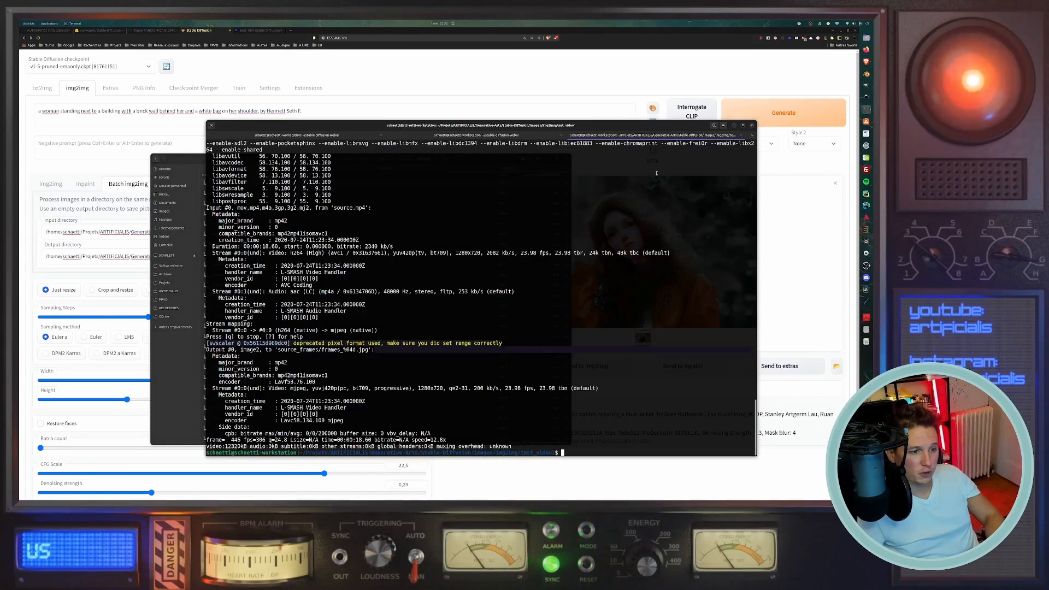
pyautogui.press('Up')
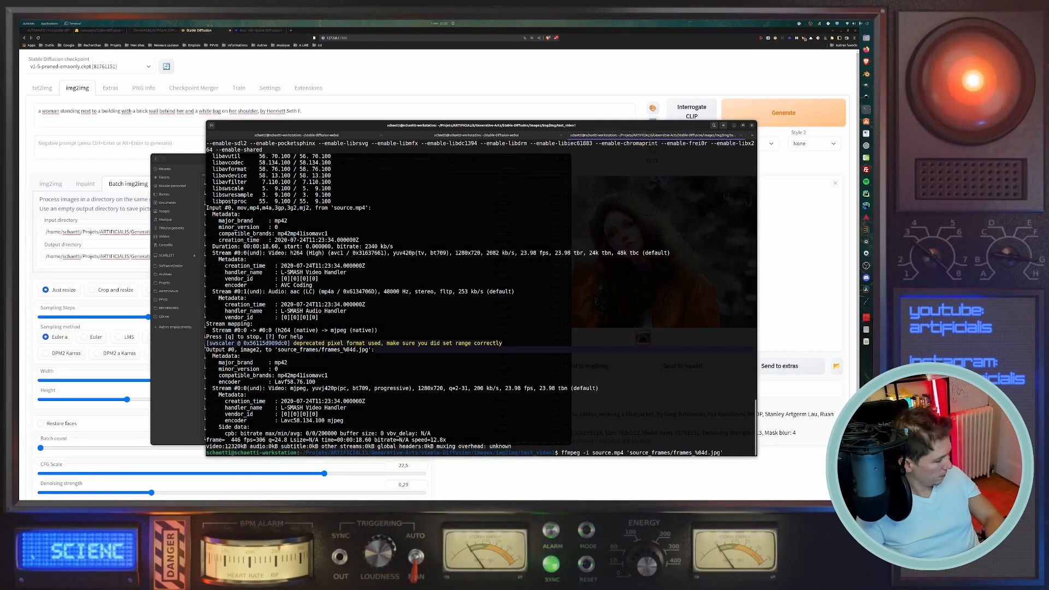
pyautogui.press('Up')
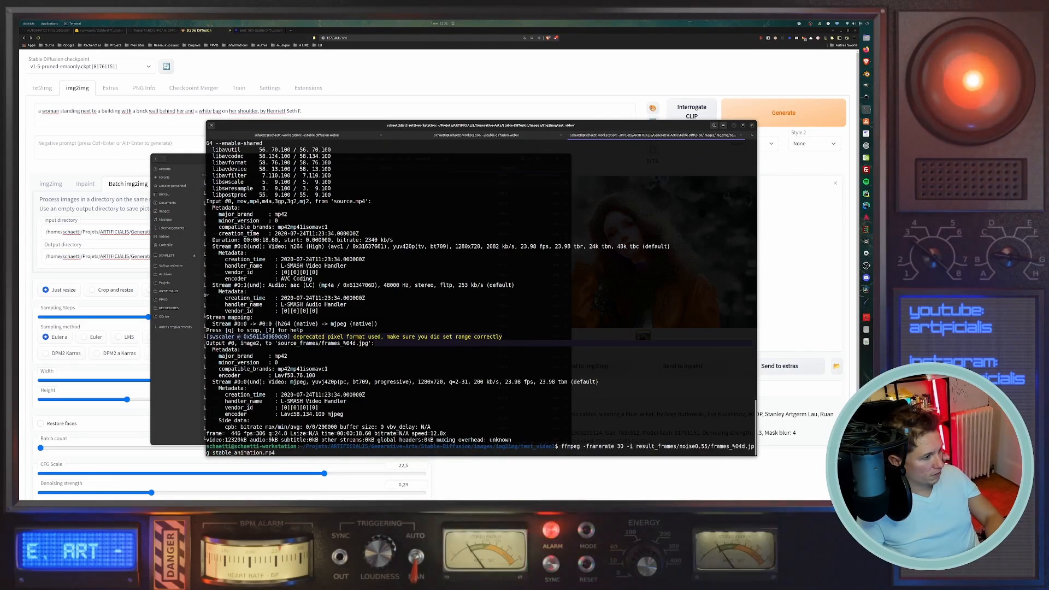
pyautogui.moveTo(206, 295); pyautogui.dragTo(88, 297)
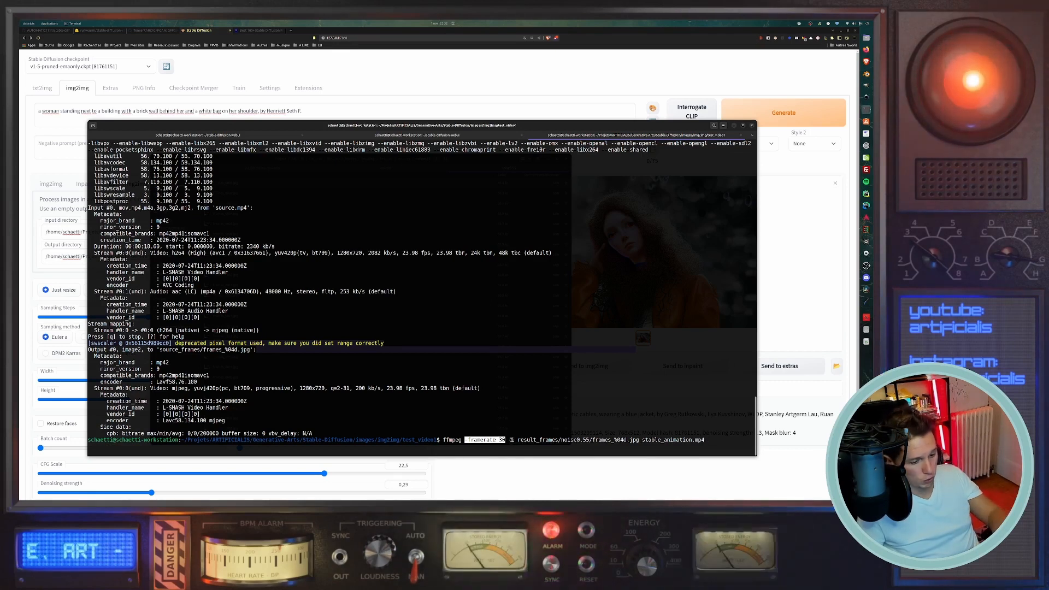
pyautogui.moveTo(510, 441); pyautogui.dragTo(545, 440)
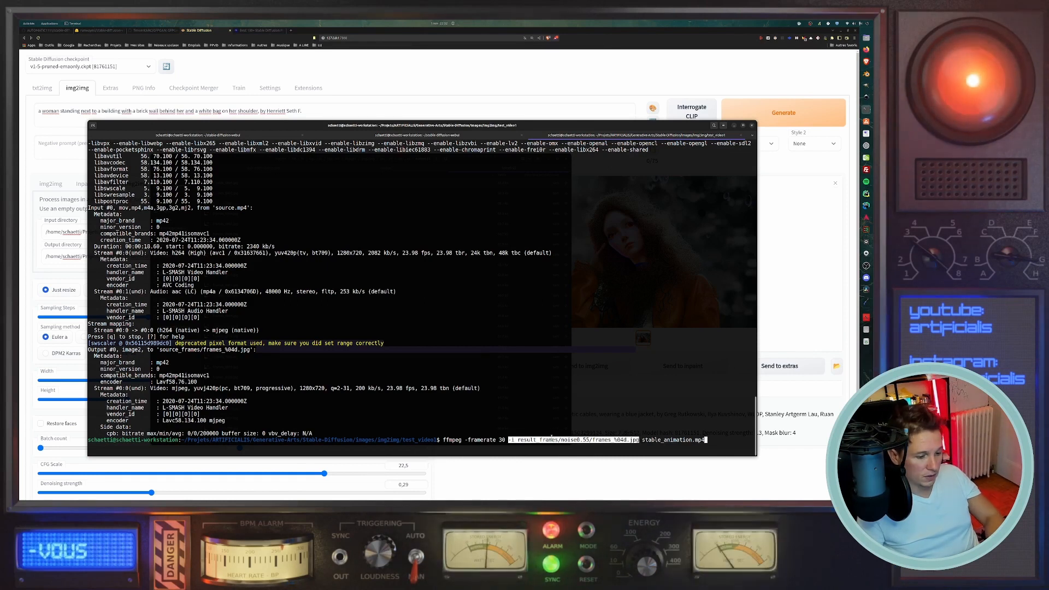
pyautogui.click(550, 439)
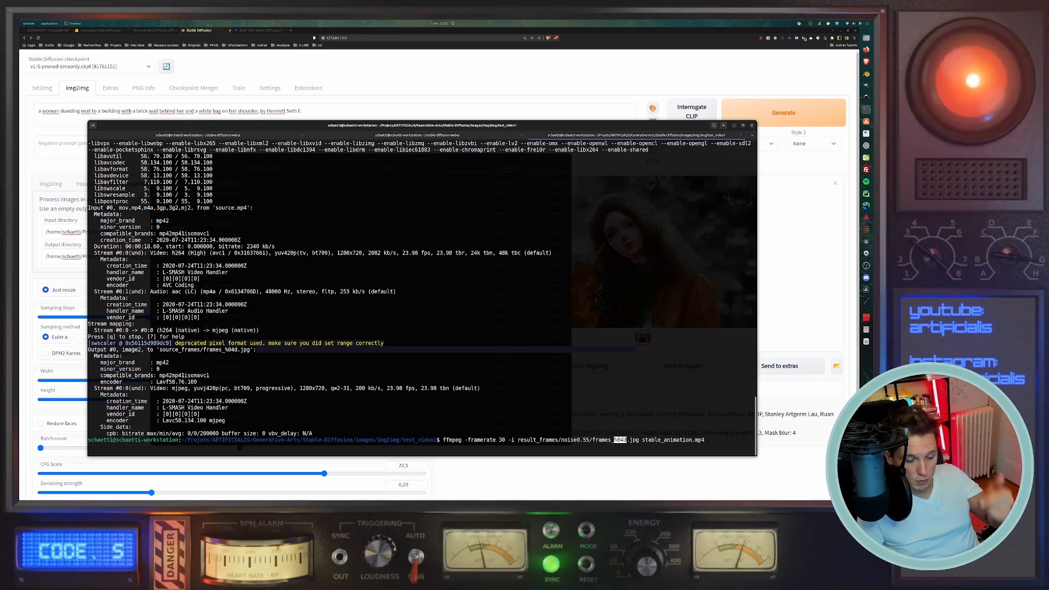
pyautogui.moveTo(643, 440); pyautogui.dragTo(648, 440)
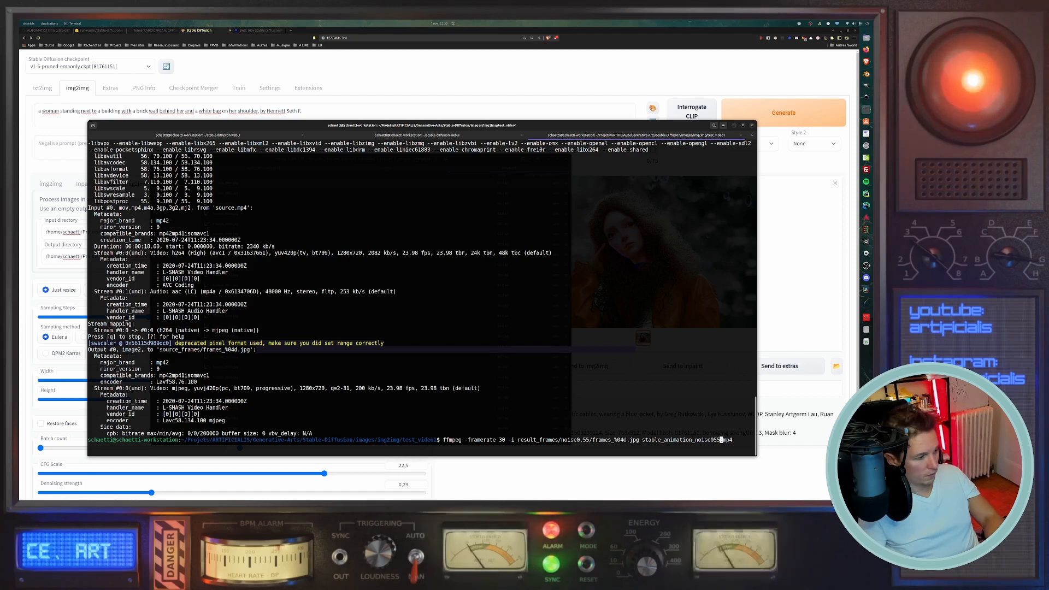
pyautogui.press('Return')
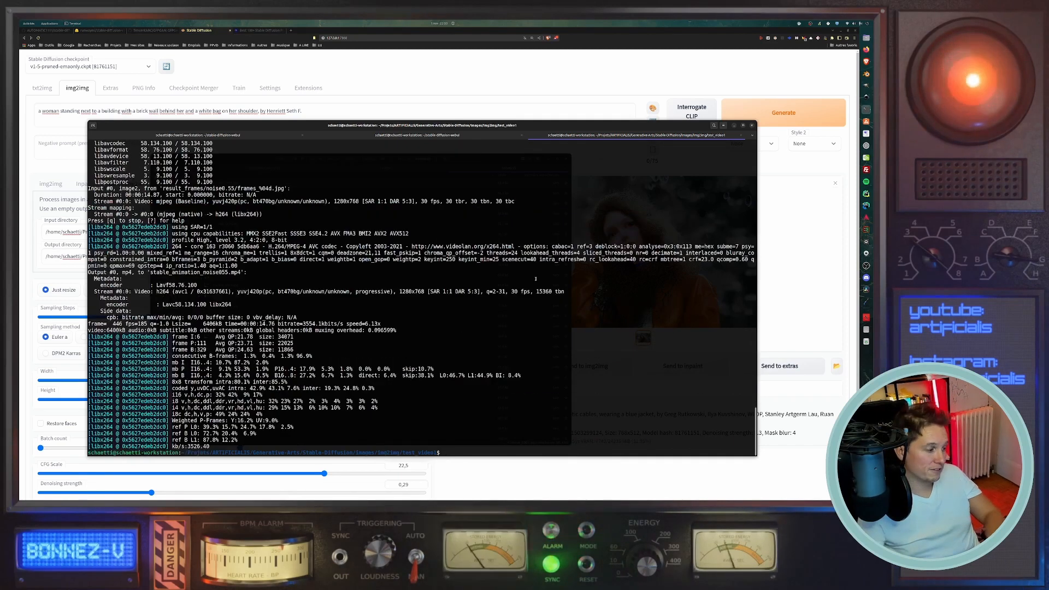
# Switch back to the file manager and go up to the test_video1 folder containing the rendered video.
pyautogui.hotkey('alt', 'Tab')
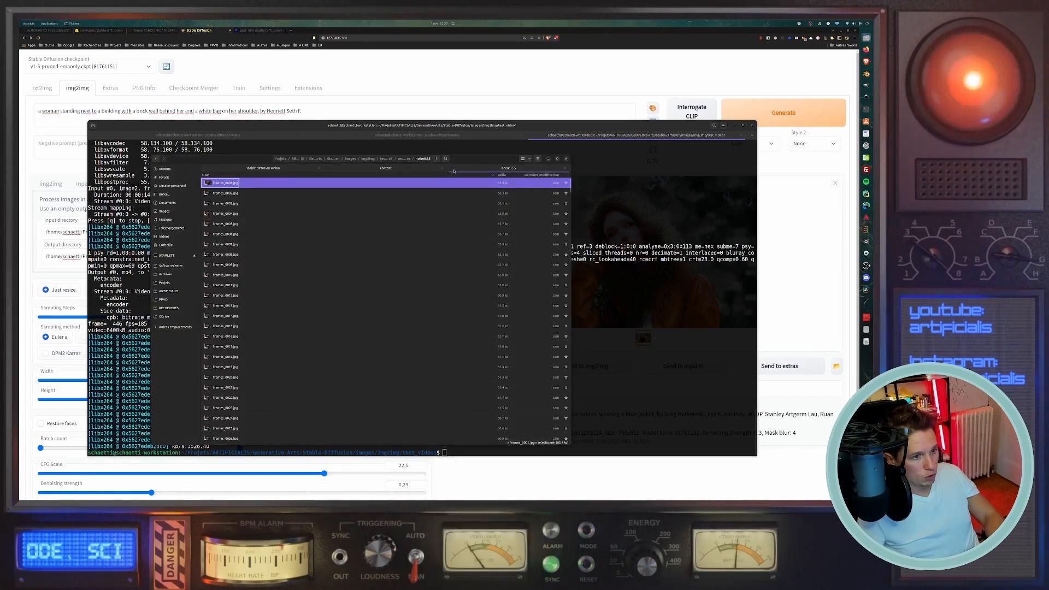
pyautogui.click(404, 159)
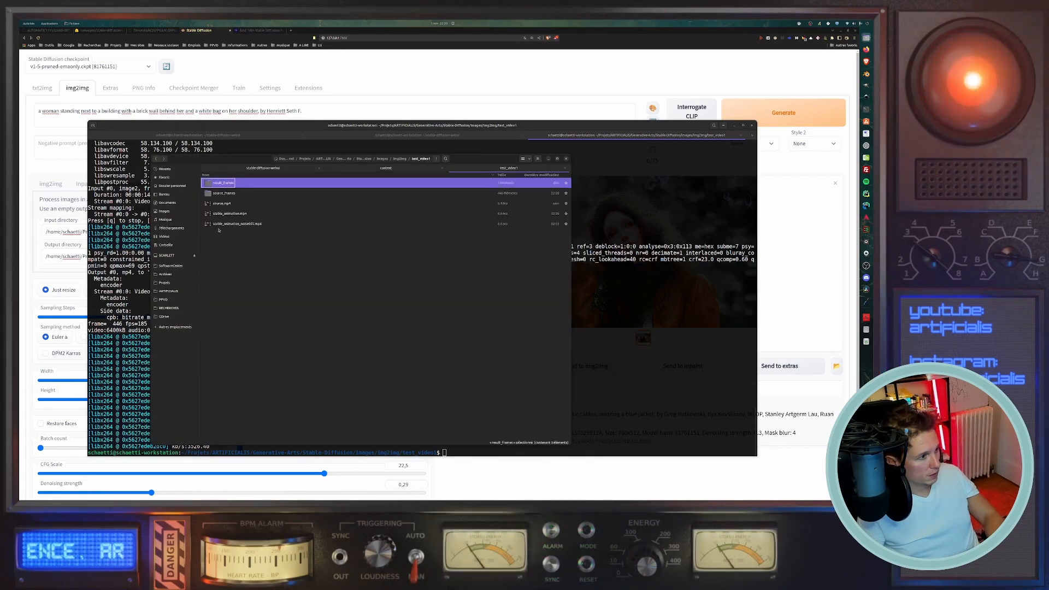